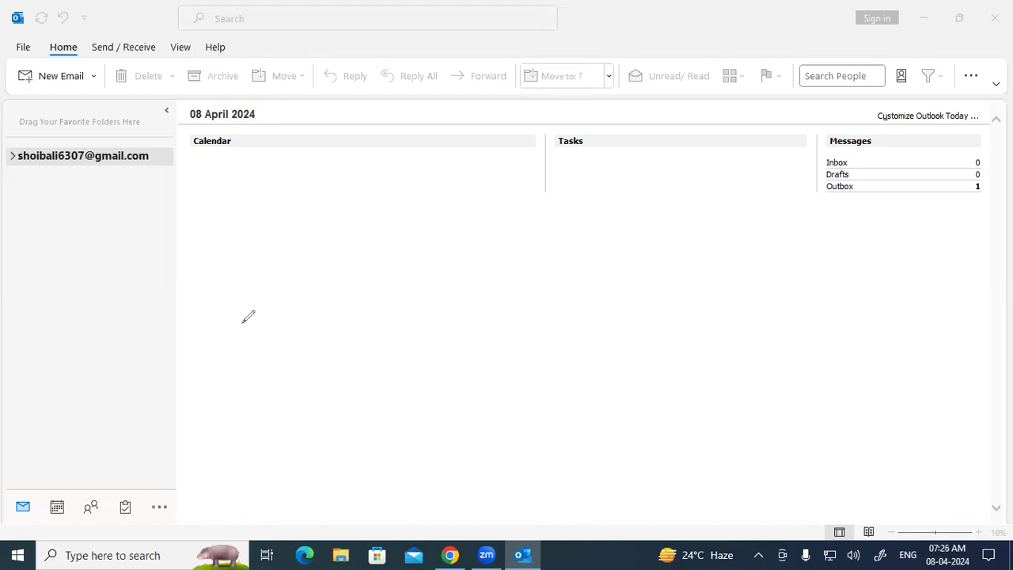
Step: Handwrite and circle 'App' in red pen ink on screen, wiping an earlier note
{"action": "mouse_move", "coordinate": [300, 254]}
{"action": "left_mouse_down"}
{"action": "mouse_move", "coordinate": [346, 209]}
{"action": "mouse_move", "coordinate": [370, 215]}
{"action": "mouse_move", "coordinate": [375, 188]}
{"action": "mouse_move", "coordinate": [389, 190]}
{"action": "mouse_move", "coordinate": [392, 207]}
{"action": "mouse_move", "coordinate": [413, 198]}
{"action": "mouse_move", "coordinate": [405, 231]}
{"action": "left_mouse_up"}
{"action": "left_click_drag", "start_coordinate": [291, 276], "coordinate": [353, 250]}
{"action": "mouse_move", "coordinate": [481, 238]}
{"action": "left_mouse_down"}
{"action": "mouse_move", "coordinate": [507, 190]}
{"action": "mouse_move", "coordinate": [517, 206]}
{"action": "mouse_move", "coordinate": [545, 194]}
{"action": "left_mouse_up"}
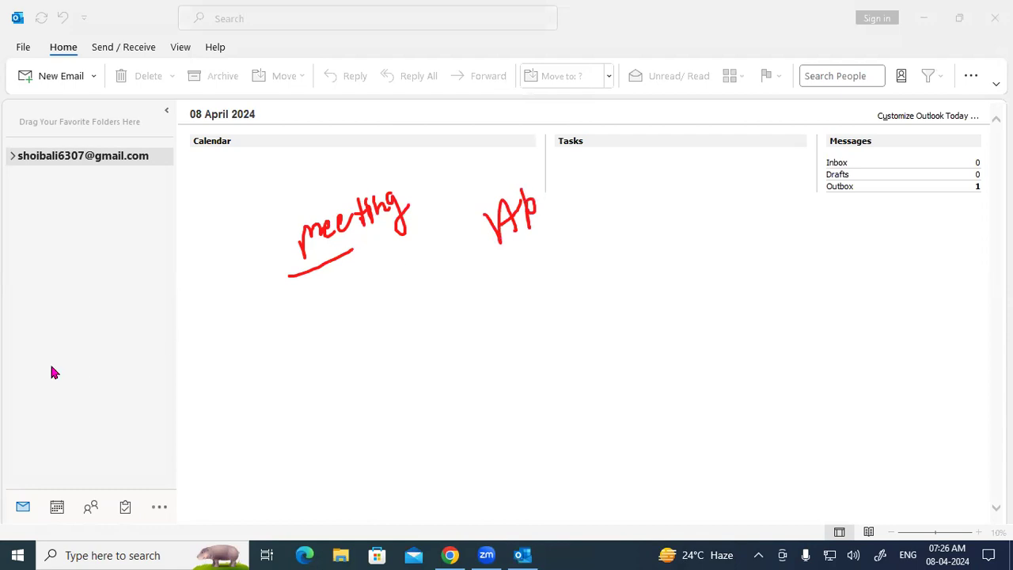
{"action": "left_click", "coordinate": [149, 333]}
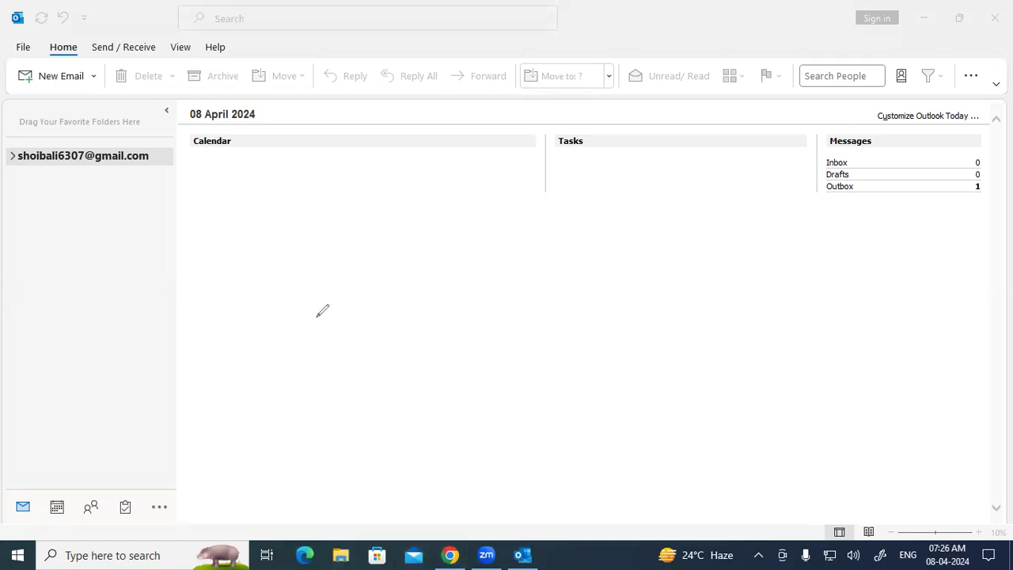
{"action": "mouse_move", "coordinate": [262, 212]}
{"action": "left_mouse_down"}
{"action": "mouse_move", "coordinate": [261, 259]}
{"action": "mouse_move", "coordinate": [278, 257]}
{"action": "left_mouse_up"}
{"action": "left_click_drag", "start_coordinate": [258, 239], "coordinate": [306, 234]}
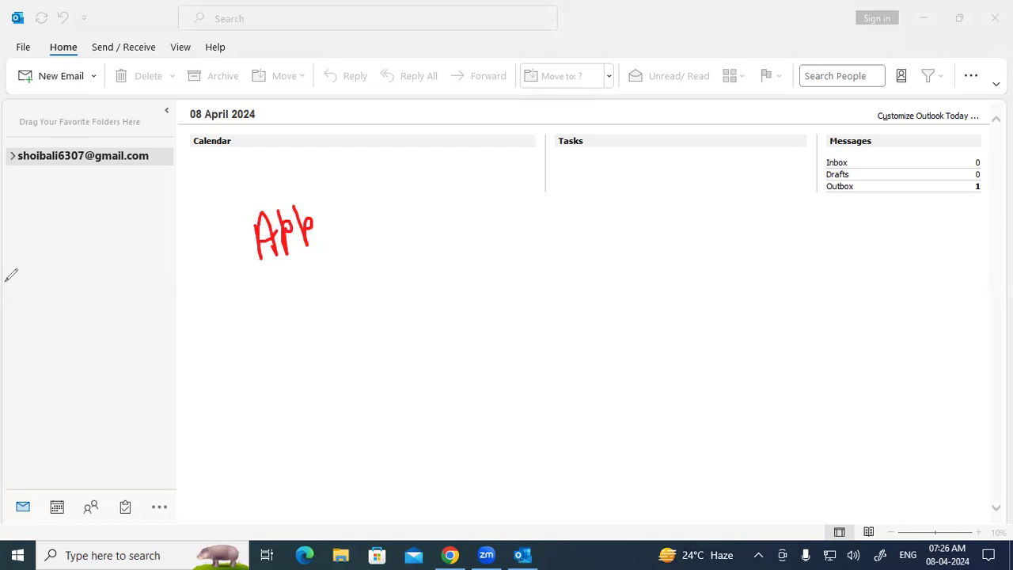
{"action": "mouse_move", "coordinate": [273, 185]}
{"action": "left_mouse_down"}
{"action": "mouse_move", "coordinate": [264, 273]}
{"action": "mouse_move", "coordinate": [335, 235]}
{"action": "mouse_move", "coordinate": [279, 181]}
{"action": "left_mouse_up"}
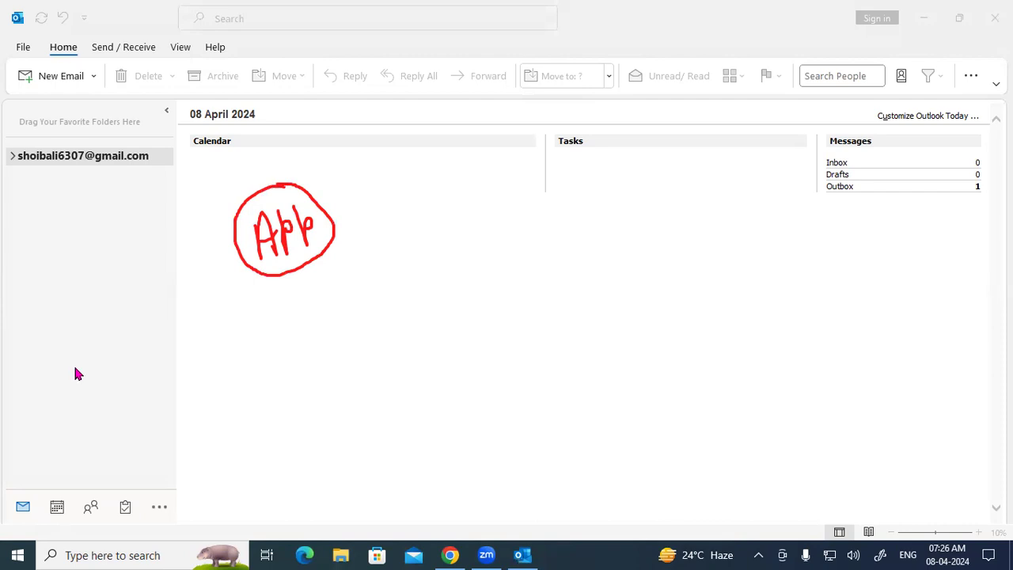
Step: Clear the ink and start a new untitled meeting invitation from the New Items list
{"action": "key", "text": "Escape"}
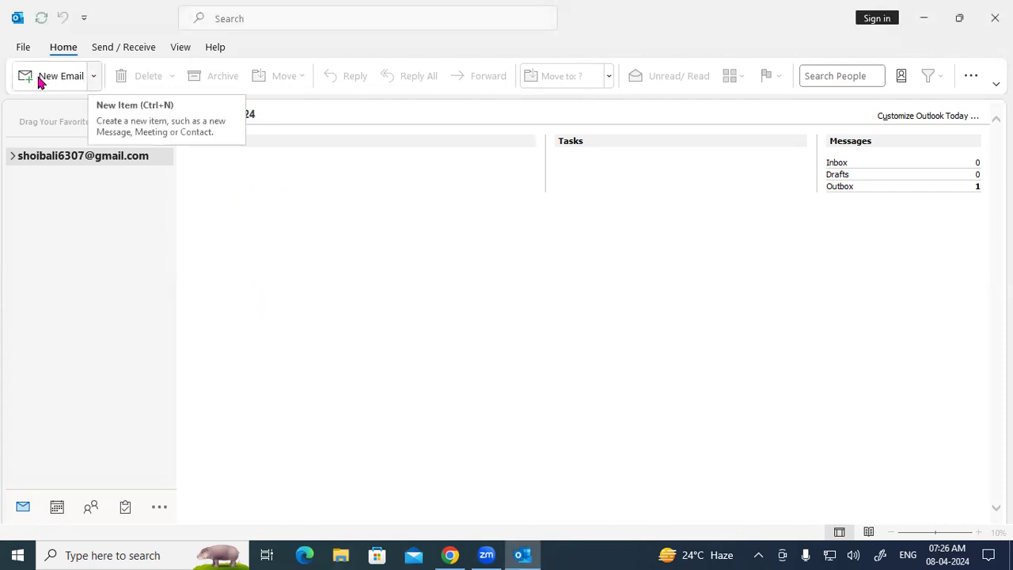
{"action": "left_click", "coordinate": [94, 75]}
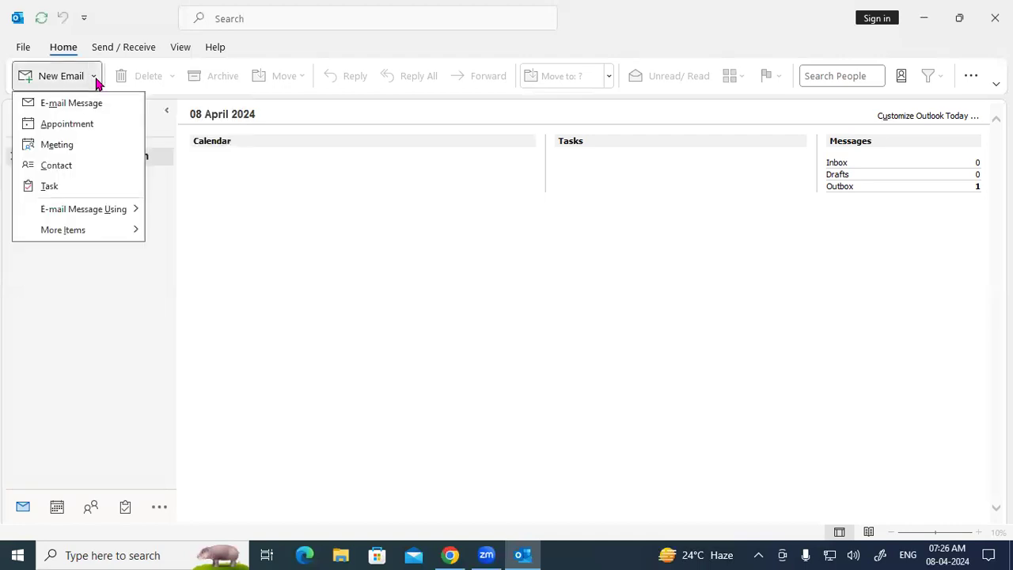
{"action": "left_click", "coordinate": [70, 149]}
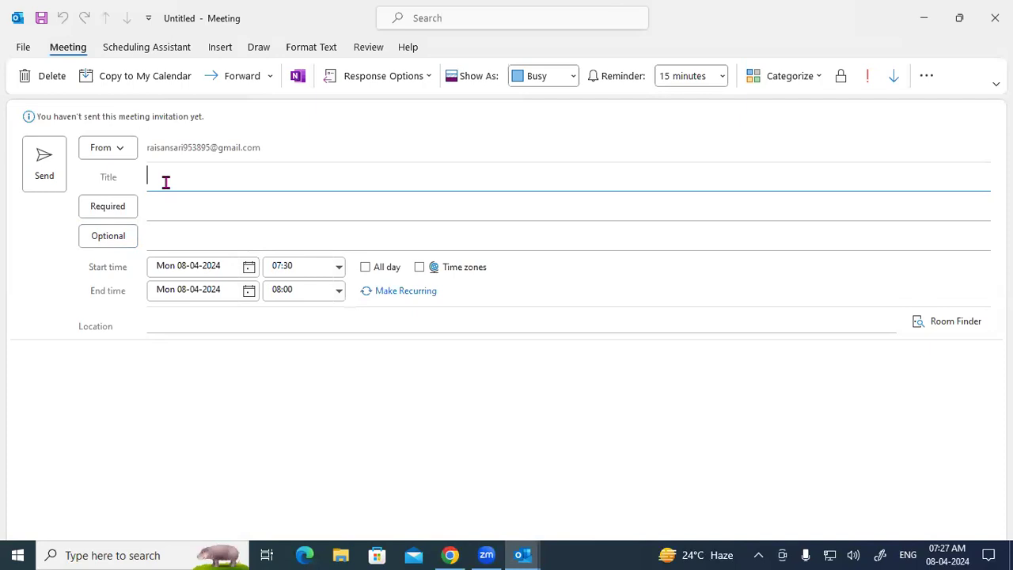
Step: Title the meeting 'Class Meeting' and place the caret in the Required attendees line
{"action": "type", "text": "Class Meeting"}
{"action": "left_click", "coordinate": [159, 230]}
{"action": "left_click", "coordinate": [175, 207]}
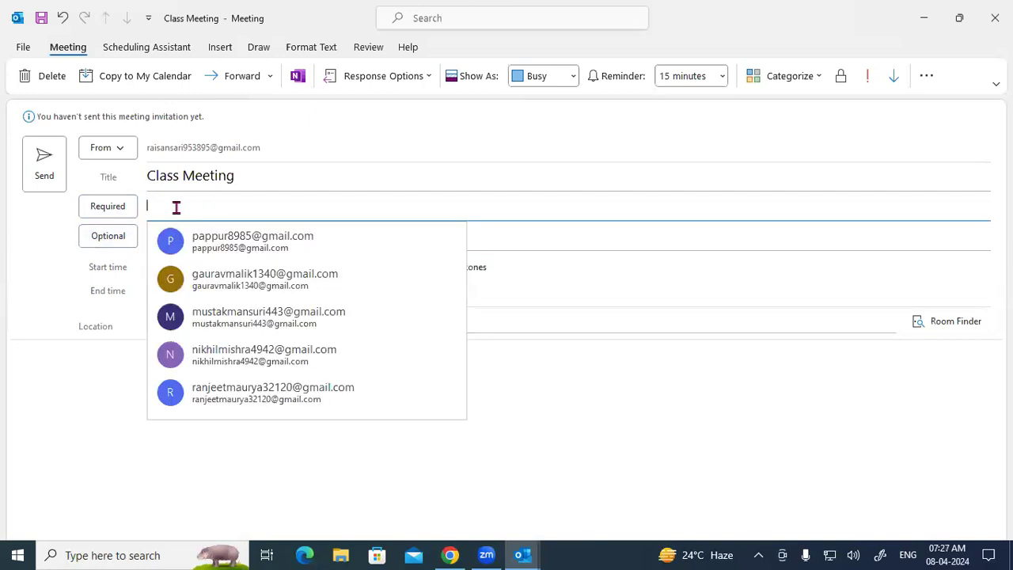
{"action": "left_click", "coordinate": [69, 216]}
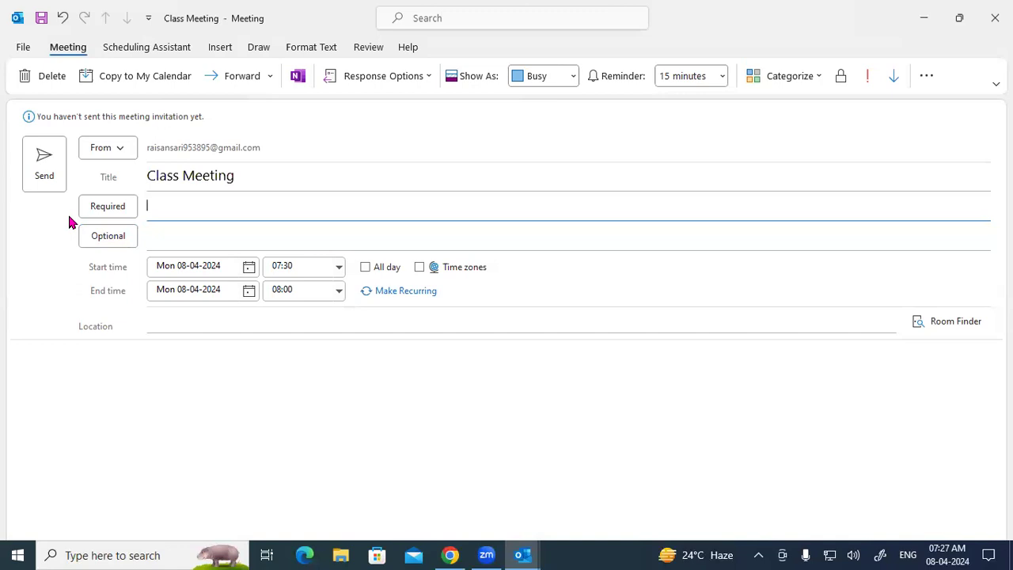
{"action": "left_click", "coordinate": [189, 238]}
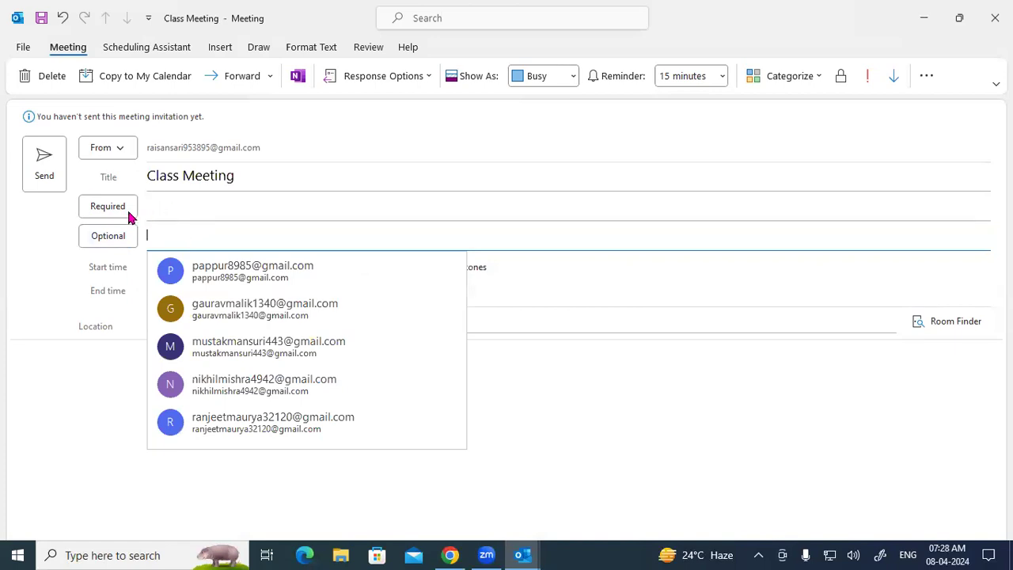
{"action": "left_click", "coordinate": [163, 205]}
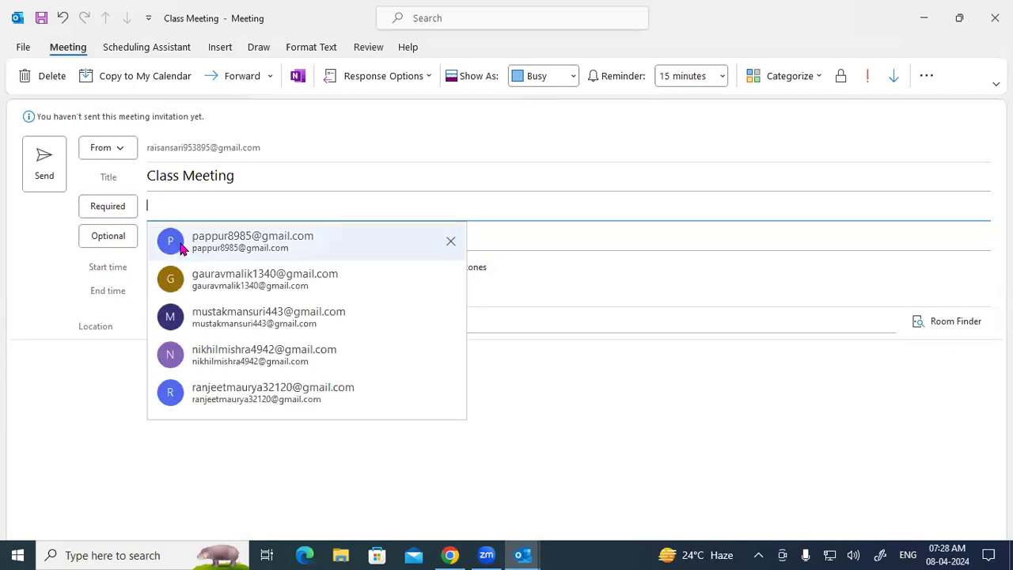
Step: Add four suggested contacts one after another as required attendees
{"action": "left_click", "coordinate": [186, 279]}
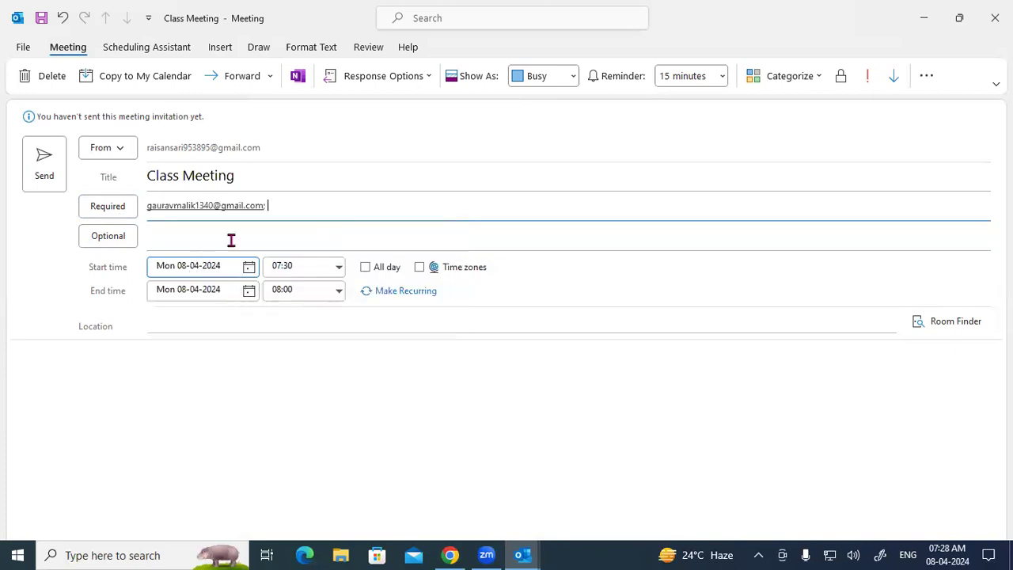
{"action": "left_click", "coordinate": [281, 207]}
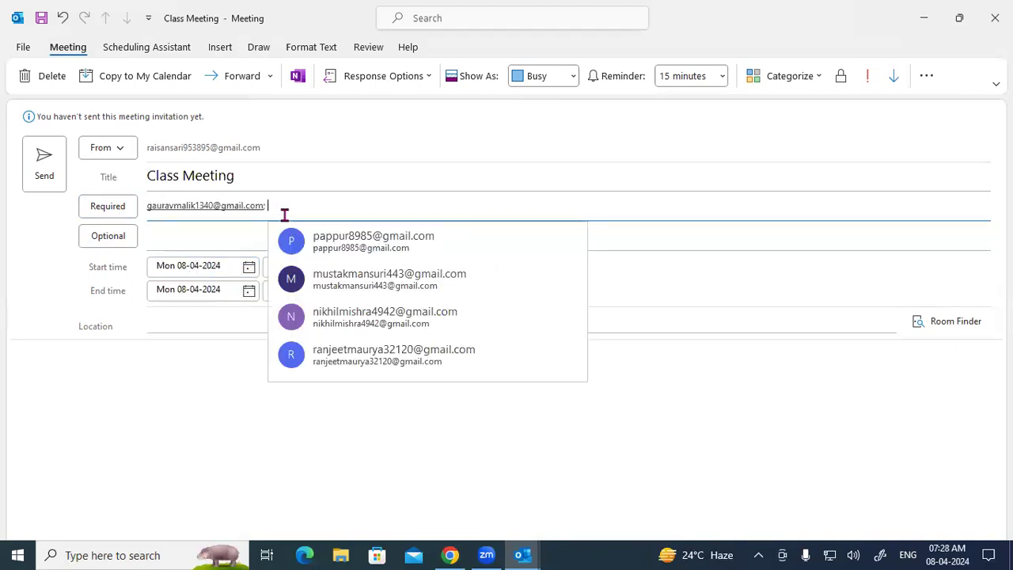
{"action": "left_click", "coordinate": [310, 277]}
{"action": "left_click", "coordinate": [458, 208]}
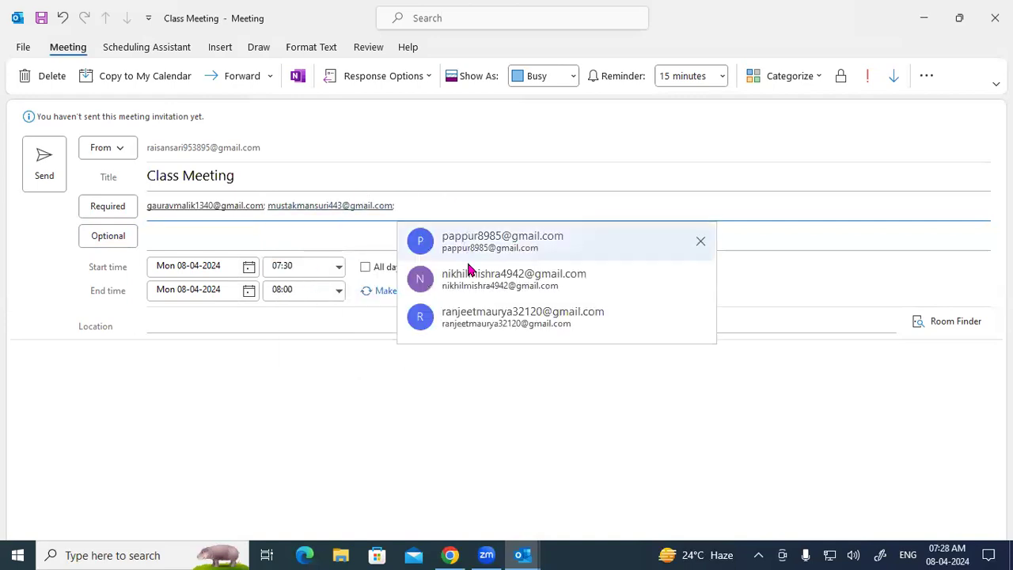
{"action": "left_click", "coordinate": [468, 283]}
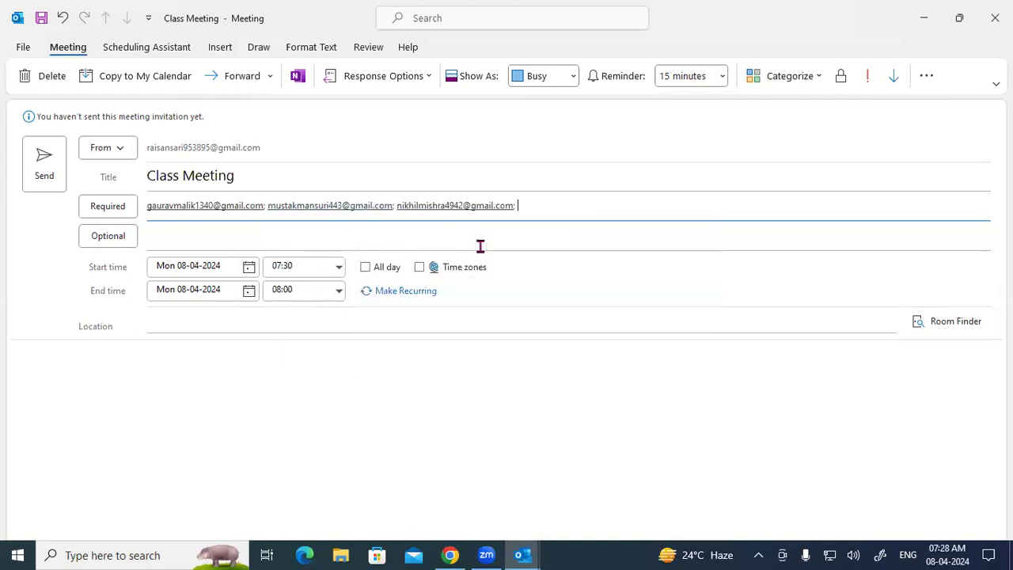
{"action": "left_click", "coordinate": [535, 207]}
{"action": "left_click", "coordinate": [572, 285]}
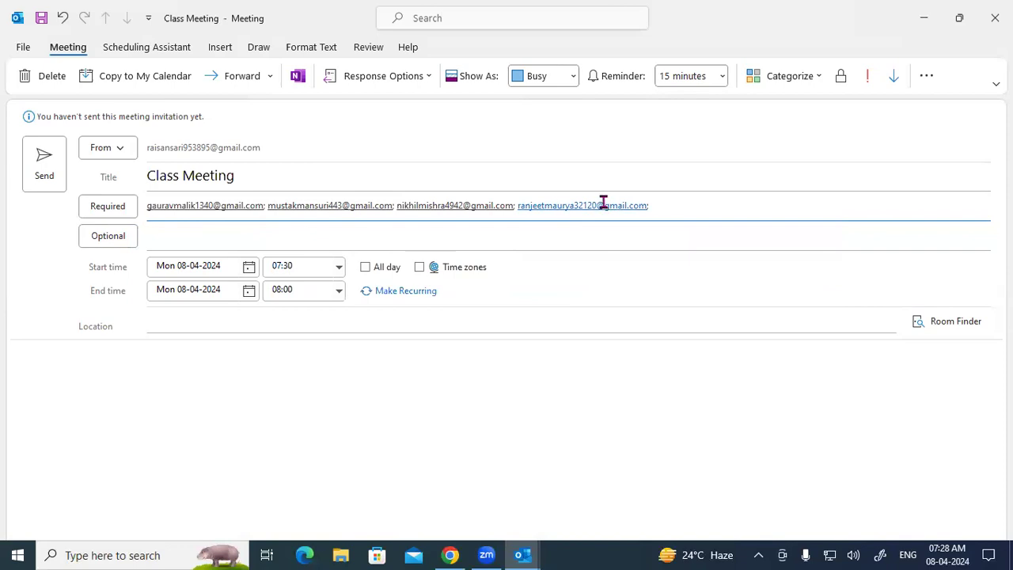
{"action": "mouse_move", "coordinate": [520, 207]}
{"action": "left_click", "coordinate": [185, 235]}
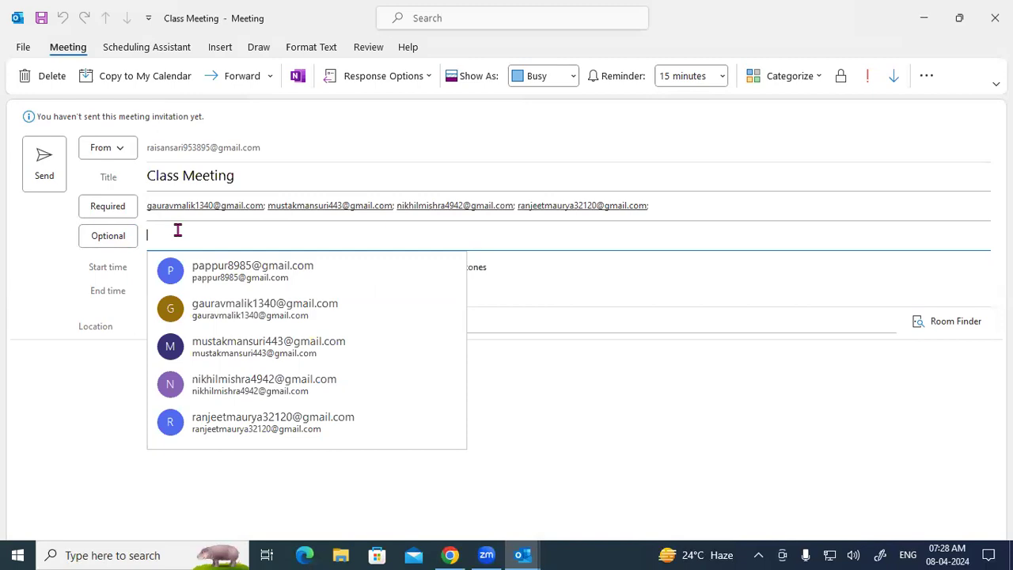
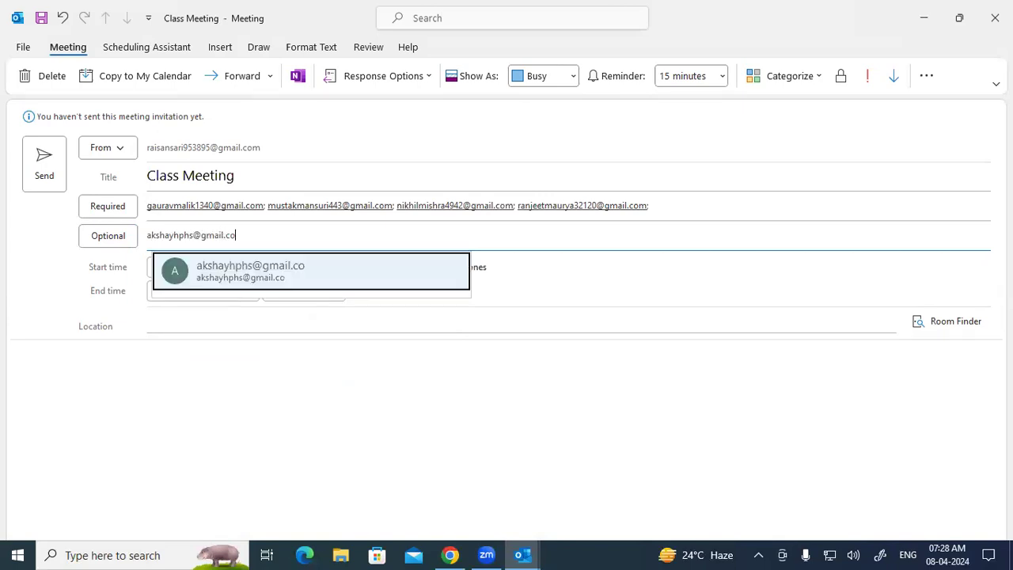
Step: Add the first optional attendee by typing their gmail address and accepting the suggestion
{"action": "left_click", "coordinate": [260, 283]}
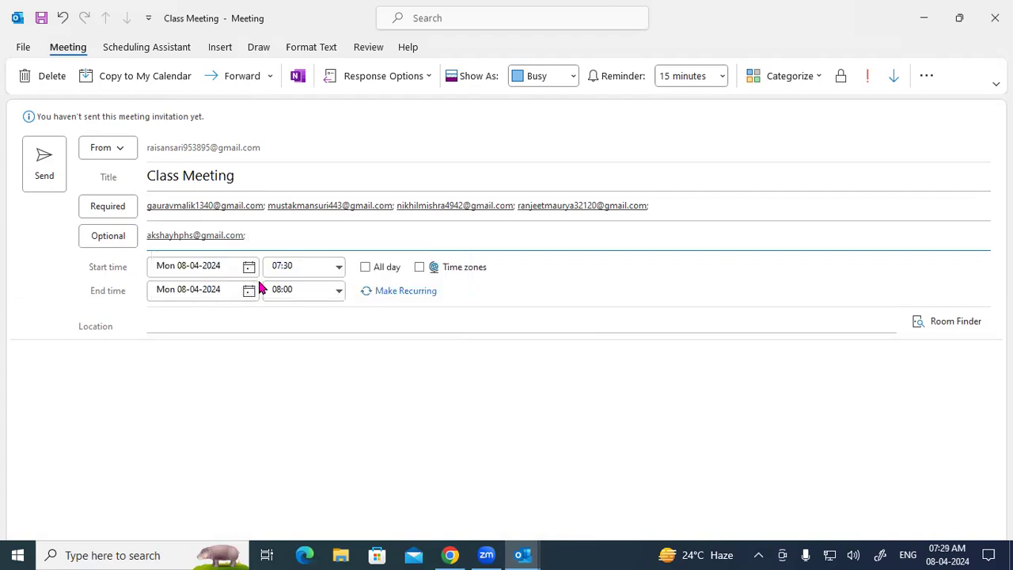
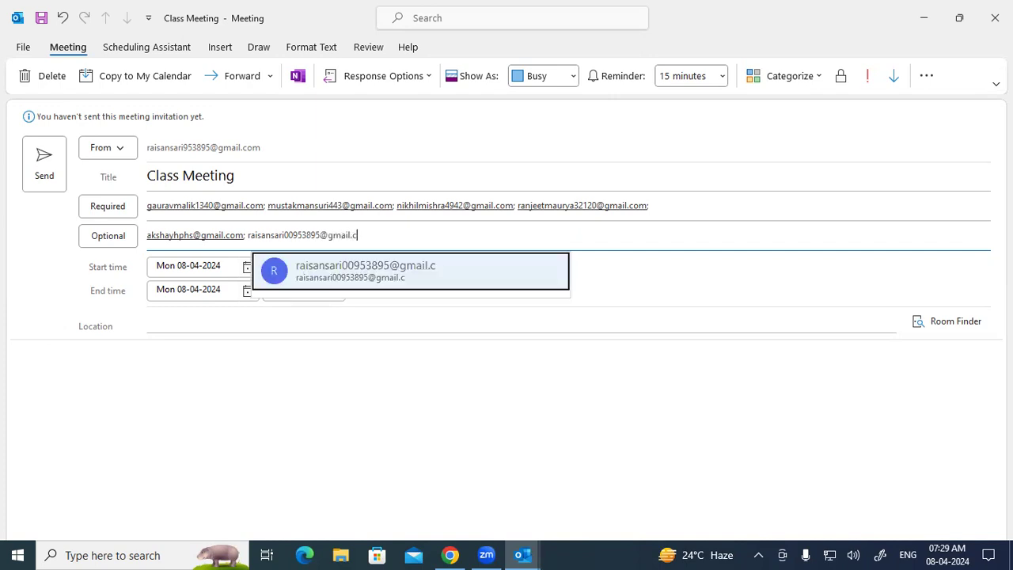
Step: Add a second gmail address as an optional attendee, correcting a wrong digit
{"action": "left_click", "coordinate": [351, 271]}
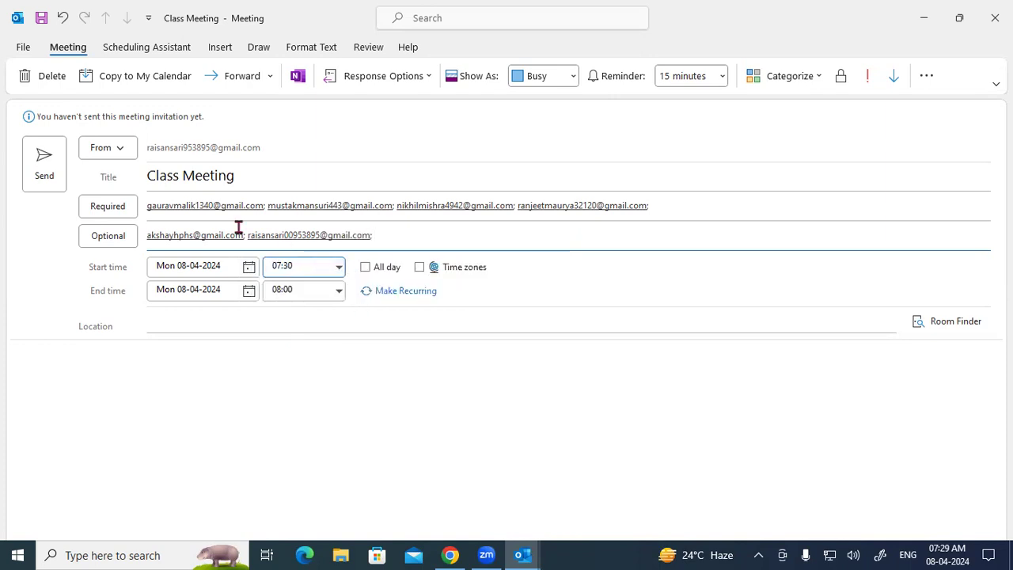
{"action": "mouse_move", "coordinate": [179, 213]}
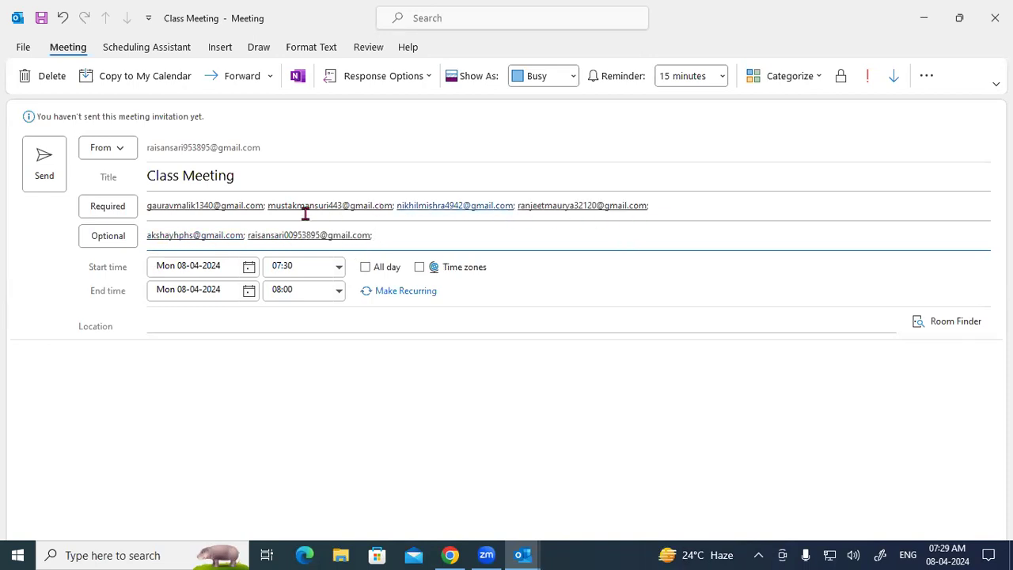
Step: Copy the last optional attendee's address and paste it into the Required line
{"action": "left_click", "coordinate": [694, 208]}
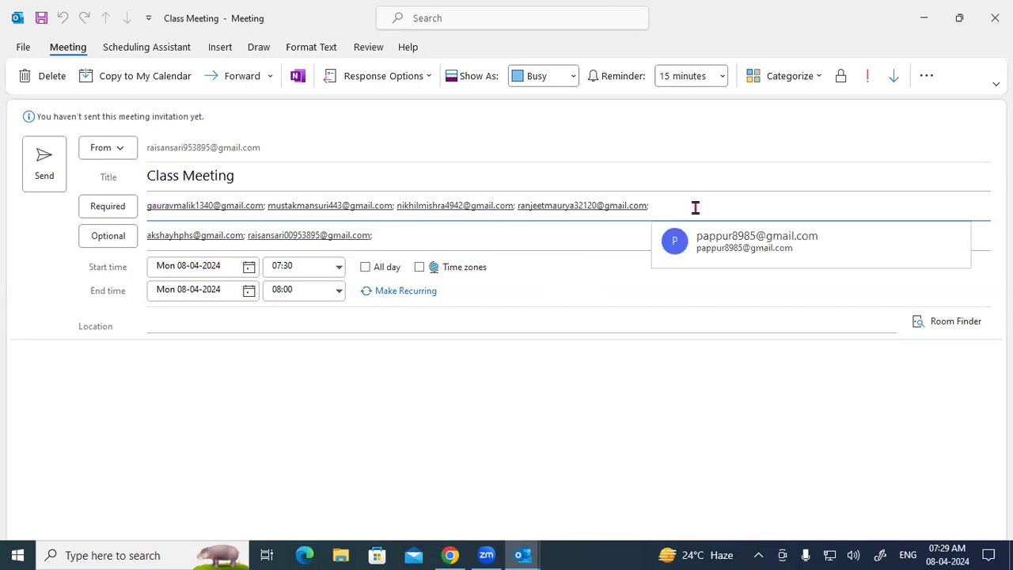
{"action": "type", "text": "aaa"}
{"action": "key", "text": "BackSpace"}
{"action": "key", "text": "BackSpace"}
{"action": "key", "text": "BackSpace"}
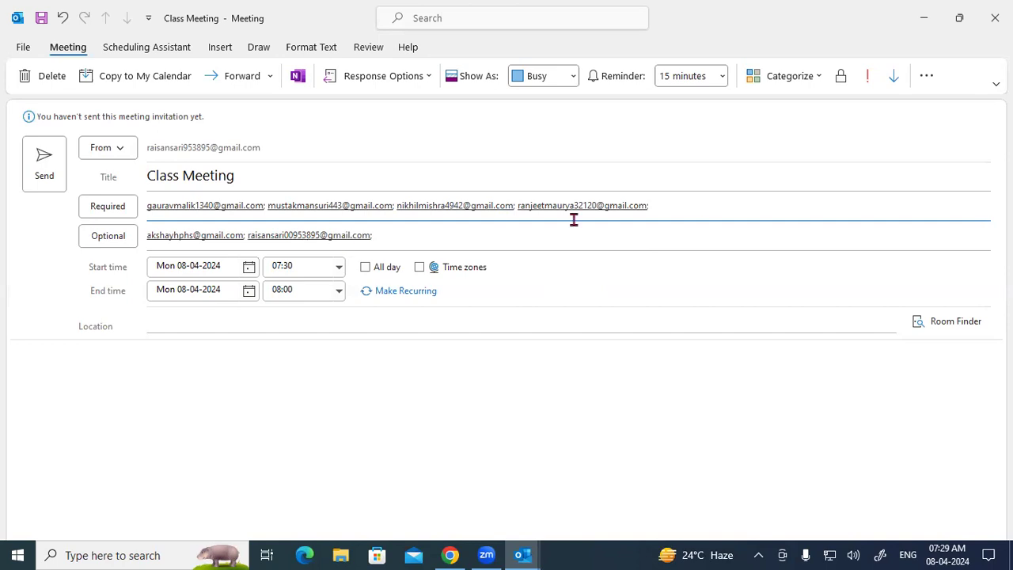
{"action": "left_click", "coordinate": [274, 234]}
{"action": "key", "text": "ctrl+c"}
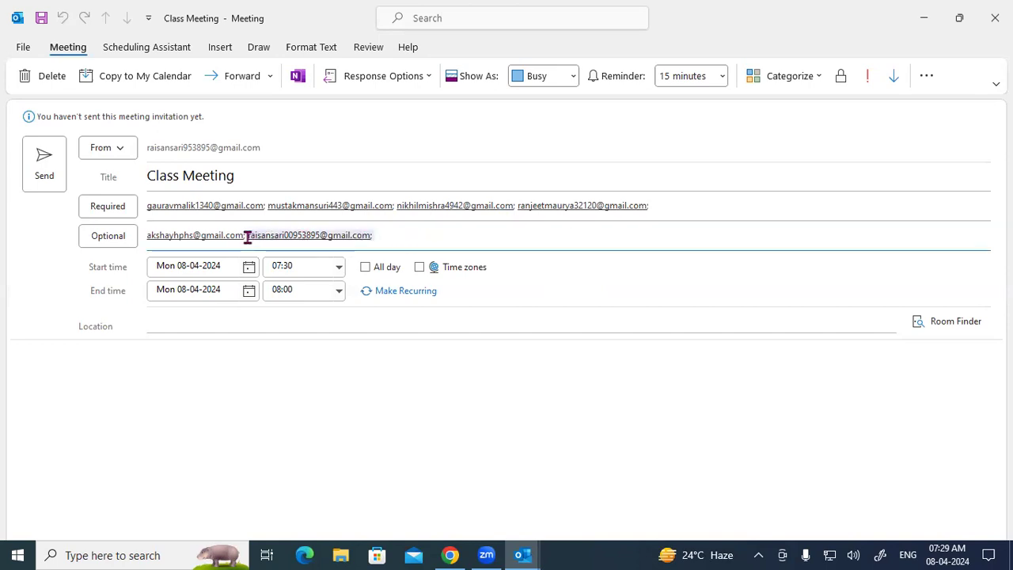
{"action": "left_click", "coordinate": [683, 200]}
{"action": "key", "text": "ctrl+v"}
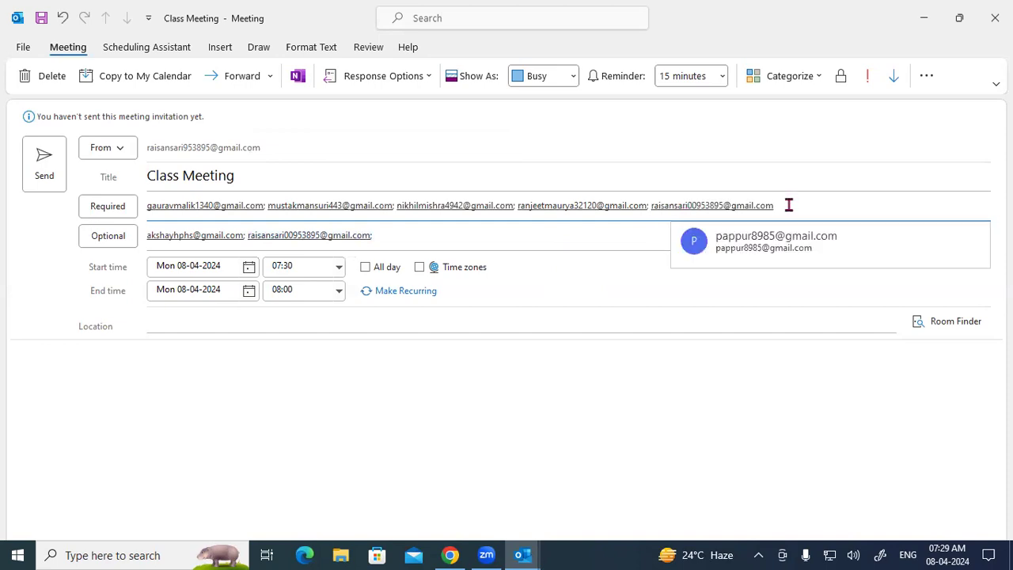
{"action": "left_click", "coordinate": [789, 205]}
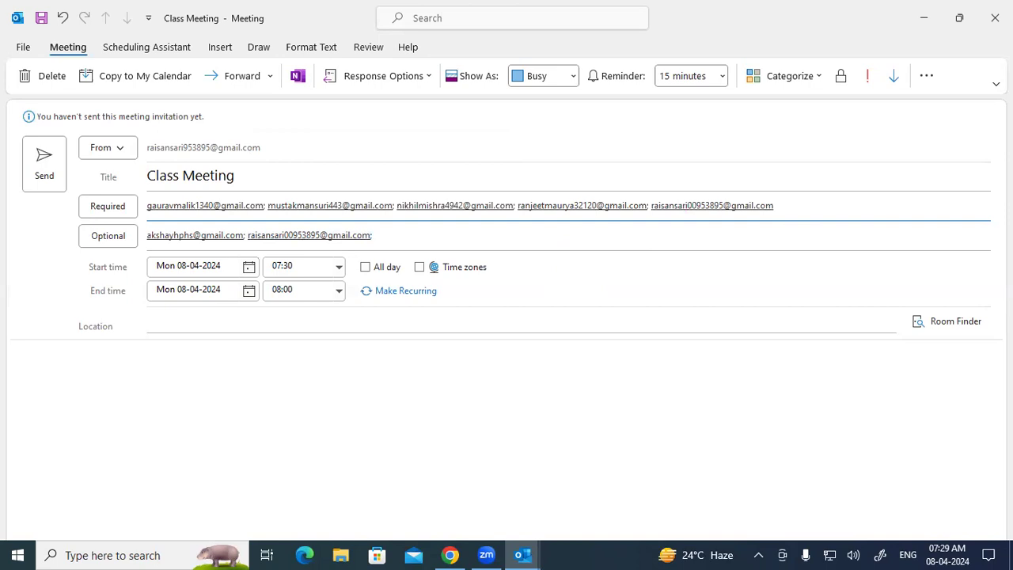
Step: Add another contact to Required, ending up with a misspelled 'gmail.aom' domain
{"action": "key", "text": "BackSpace"}
{"action": "key", "text": "BackSpace"}
{"action": "key", "text": "BackSpace"}
{"action": "key", "text": "BackSpace"}
{"action": "key", "text": "BackSpace"}
{"action": "key", "text": "BackSpace"}
{"action": "key", "text": "BackSpace"}
{"action": "key", "text": "BackSpace"}
{"action": "key", "text": "BackSpace"}
{"action": "key", "text": "BackSpace"}
{"action": "key", "text": "BackSpace"}
{"action": "key", "text": "BackSpace"}
{"action": "key", "text": "BackSpace"}
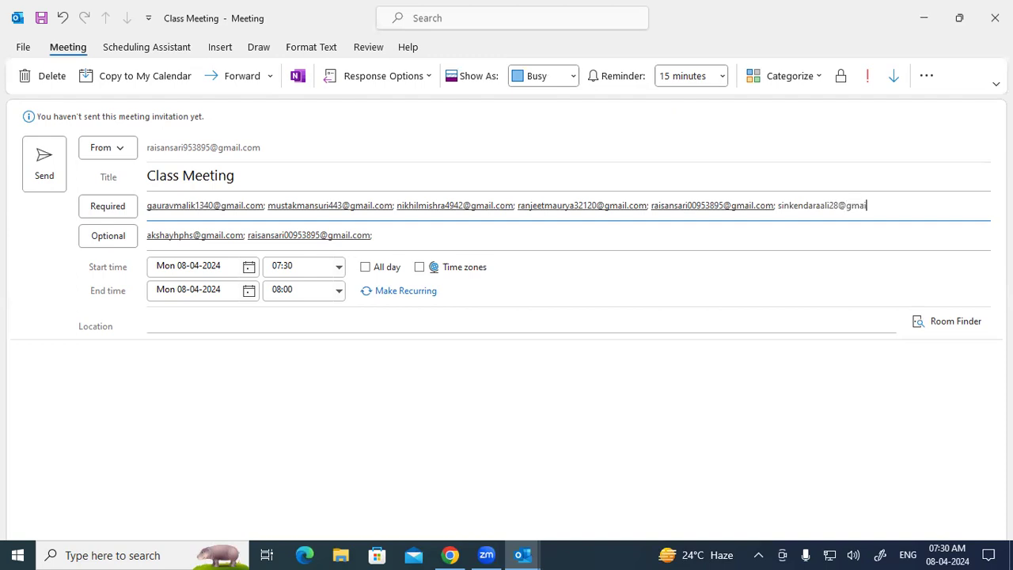
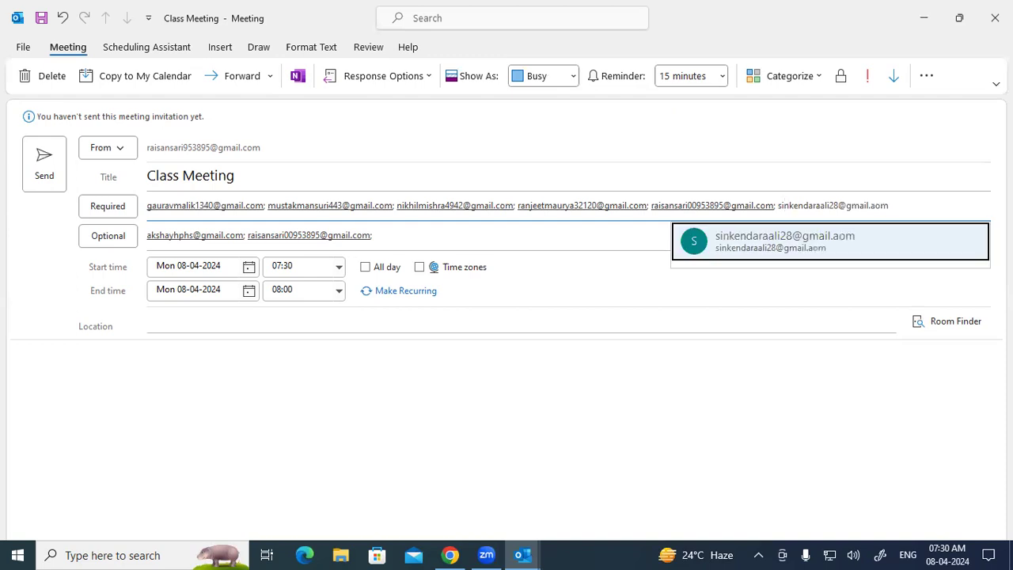
{"action": "left_click", "coordinate": [848, 236]}
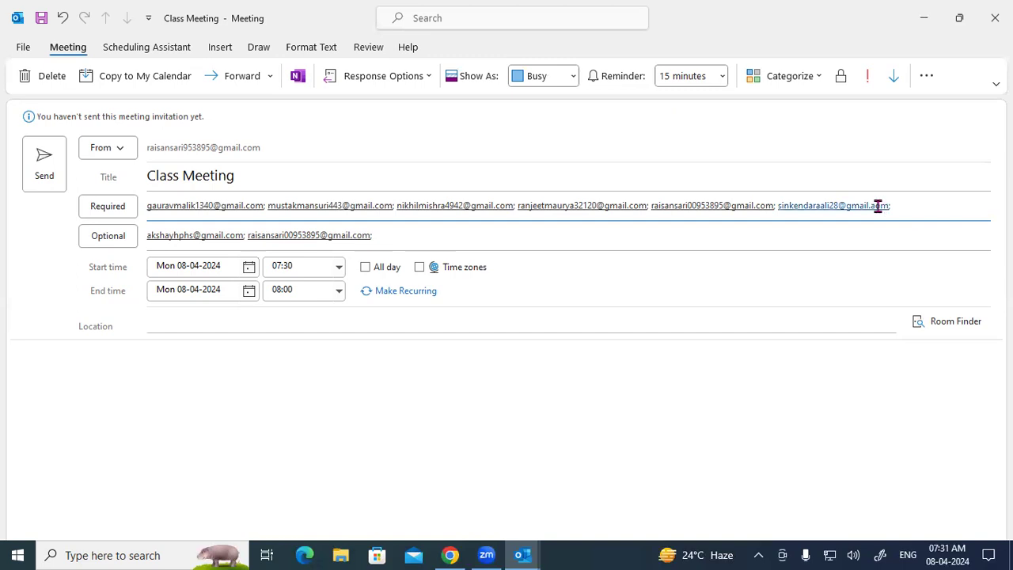
Step: Replace the misspelled required recipient with the correct gmail.com address
{"action": "left_click", "coordinate": [902, 209]}
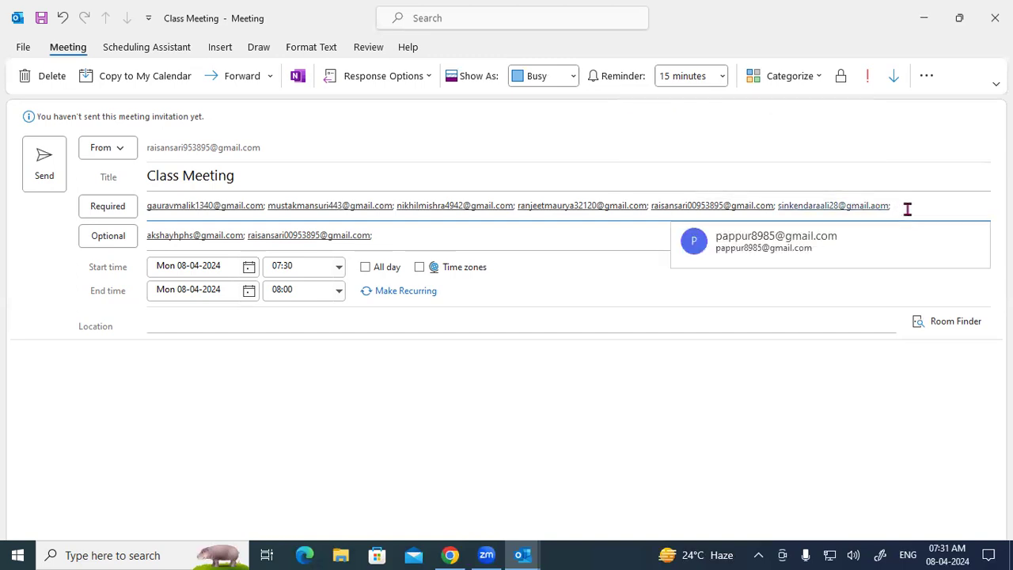
{"action": "key", "text": "BackSpace"}
{"action": "key", "text": "BackSpace"}
{"action": "key", "text": "BackSpace"}
{"action": "key", "text": "BackSpace"}
{"action": "key", "text": "BackSpace"}
{"action": "key", "text": "BackSpace"}
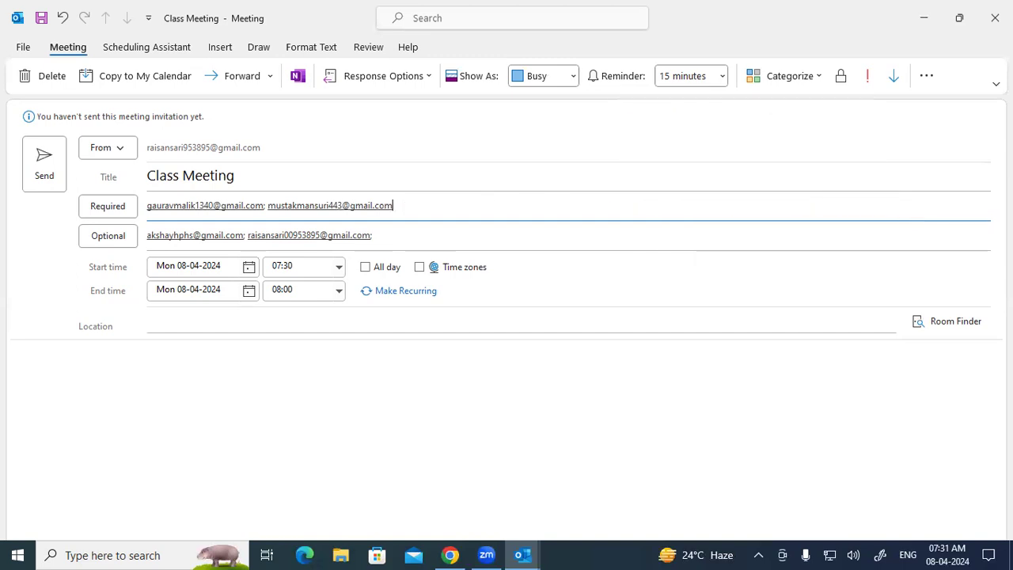
{"action": "key", "text": "ctrl+z"}
{"action": "key", "text": "ctrl+z"}
{"action": "key", "text": "ctrl+z"}
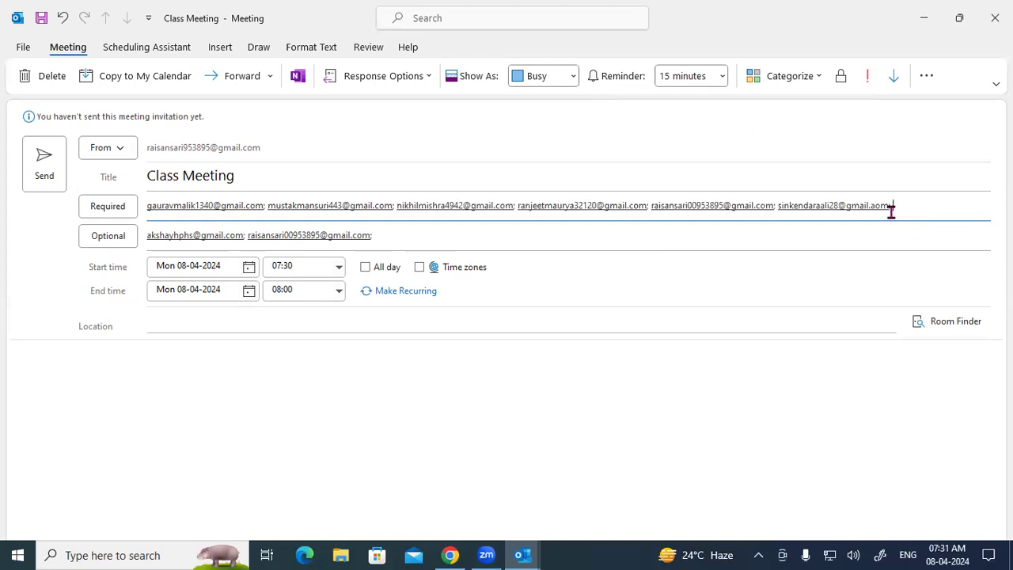
{"action": "key", "text": "BackSpace"}
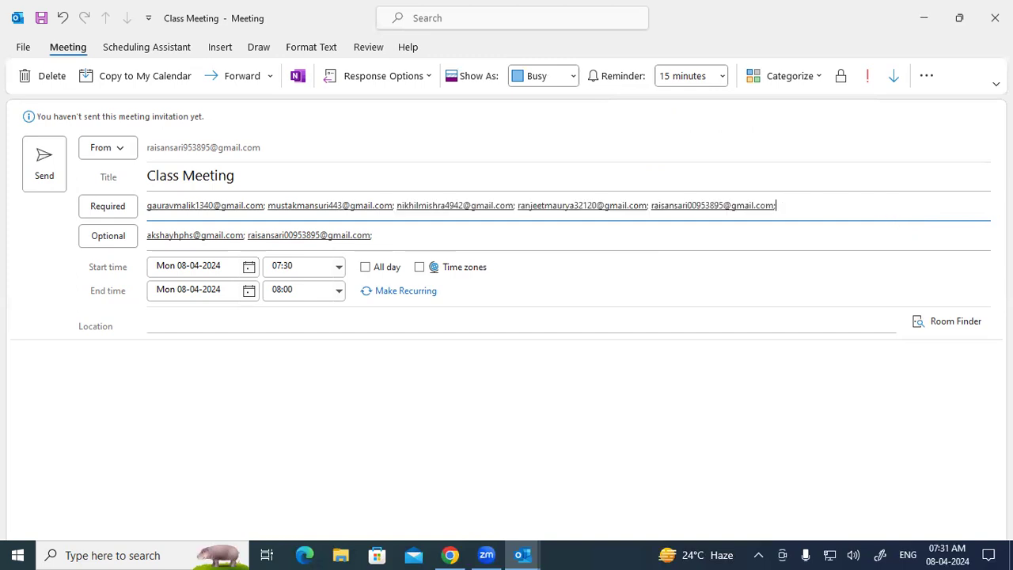
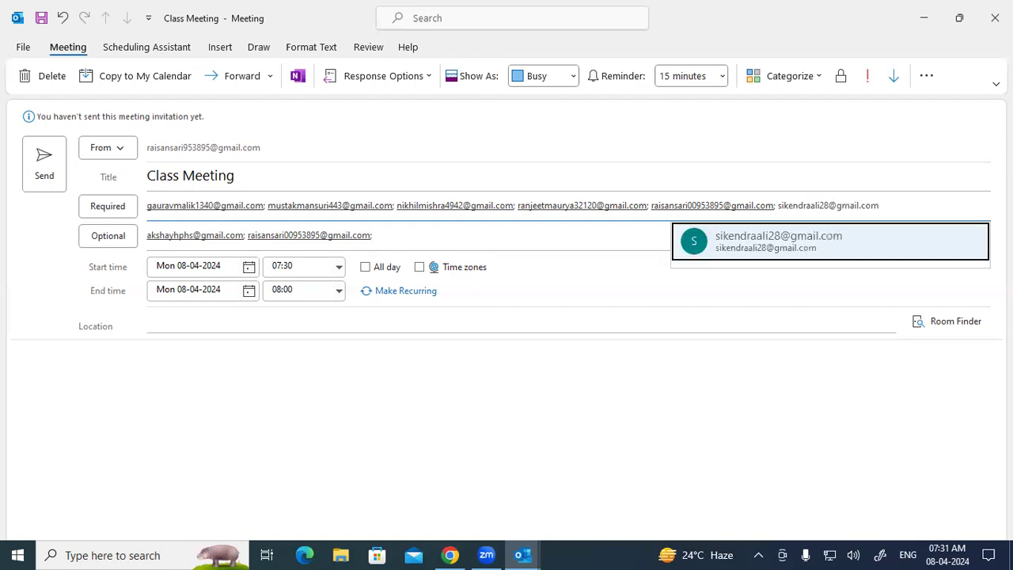
{"action": "left_click", "coordinate": [894, 233]}
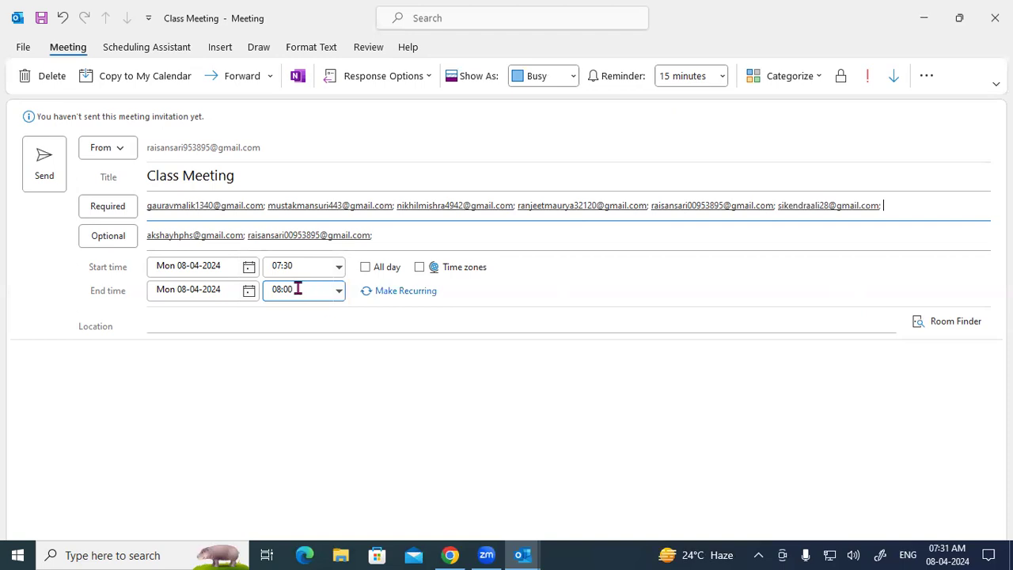
Step: Check the required and optional attendee lines and dismiss the contact suggestions
{"action": "mouse_move", "coordinate": [169, 202]}
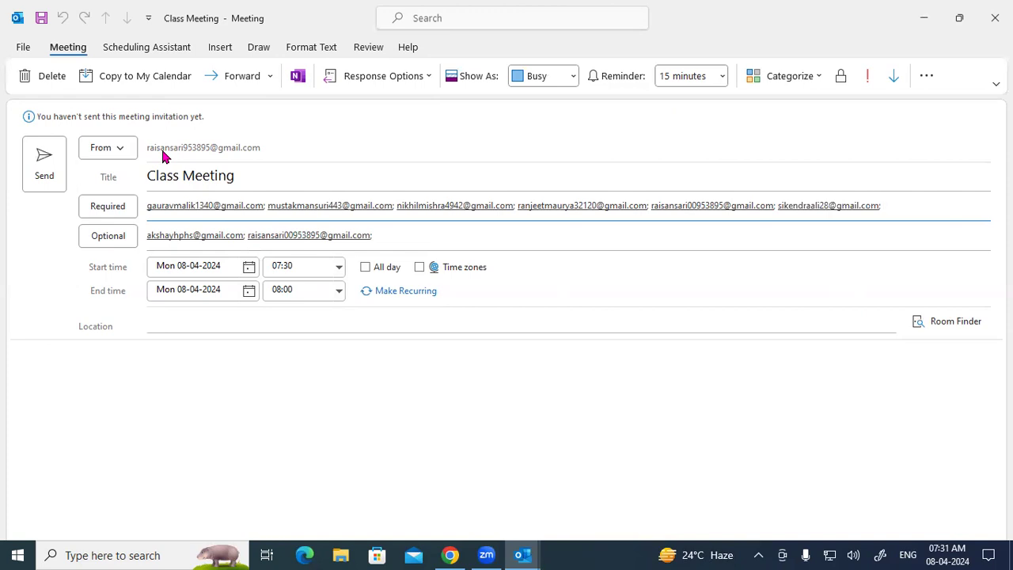
{"action": "left_click", "coordinate": [279, 175]}
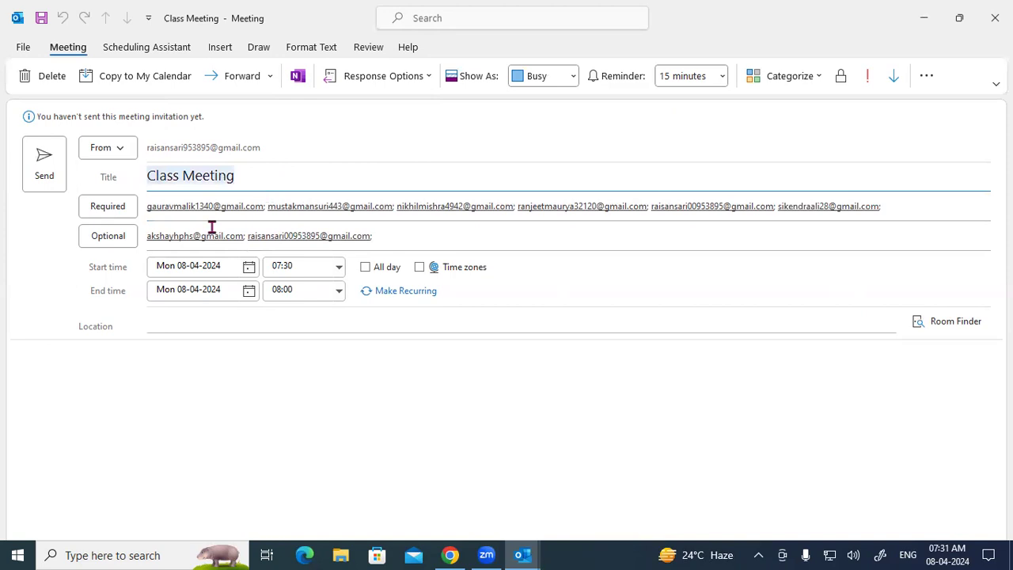
{"action": "left_click", "coordinate": [181, 208]}
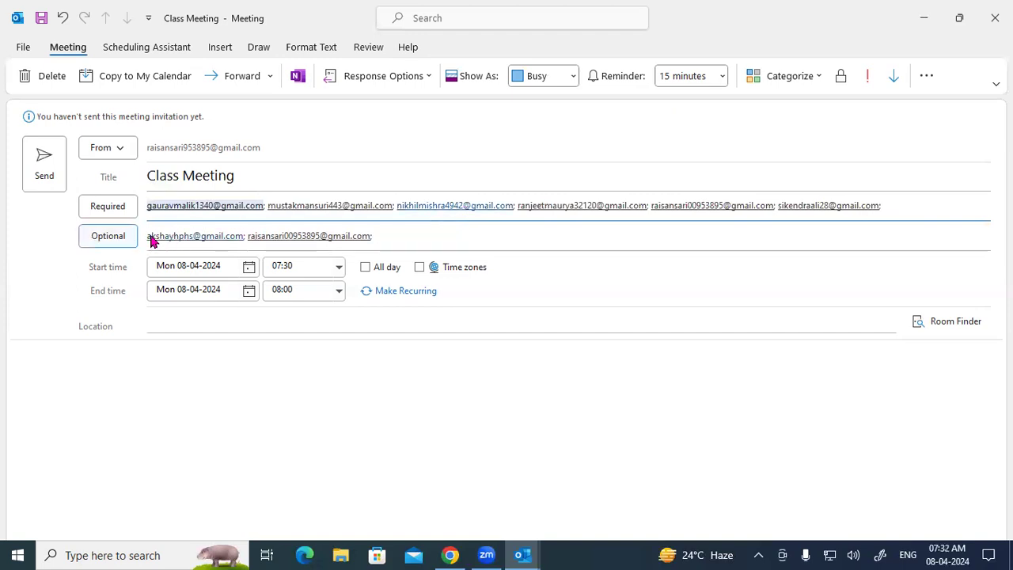
{"action": "mouse_move", "coordinate": [238, 239]}
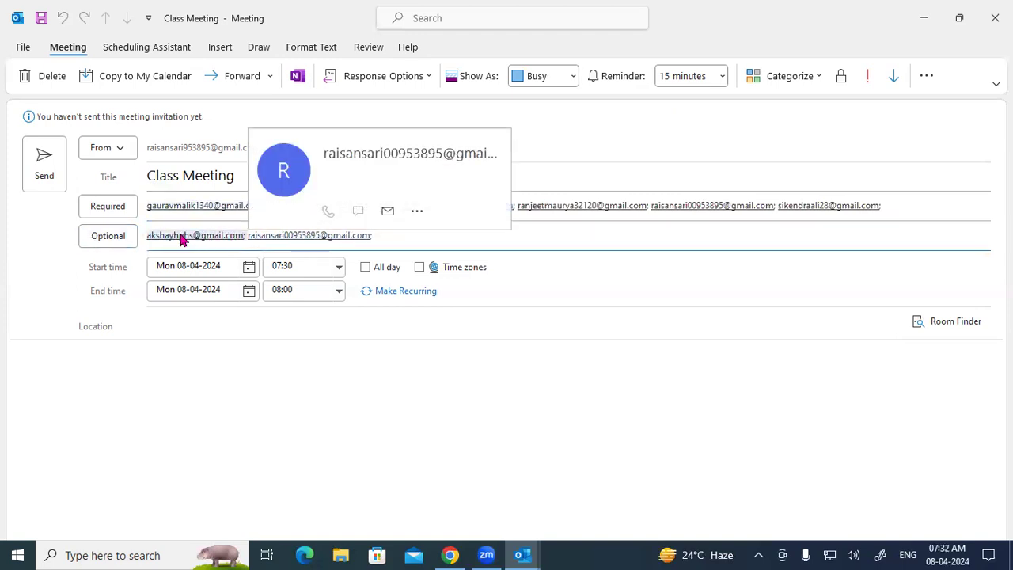
{"action": "left_click", "coordinate": [403, 232]}
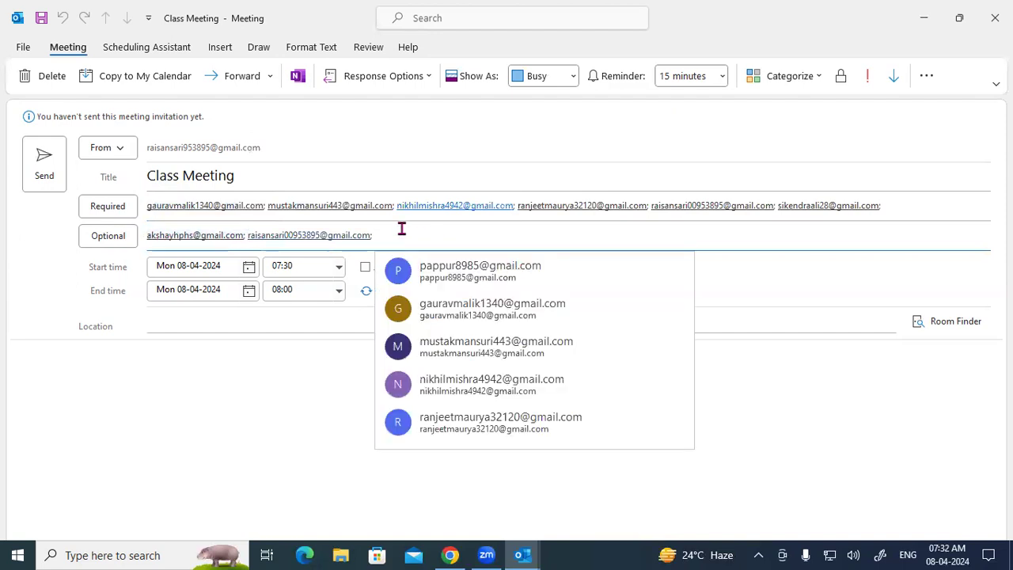
{"action": "left_click", "coordinate": [90, 270]}
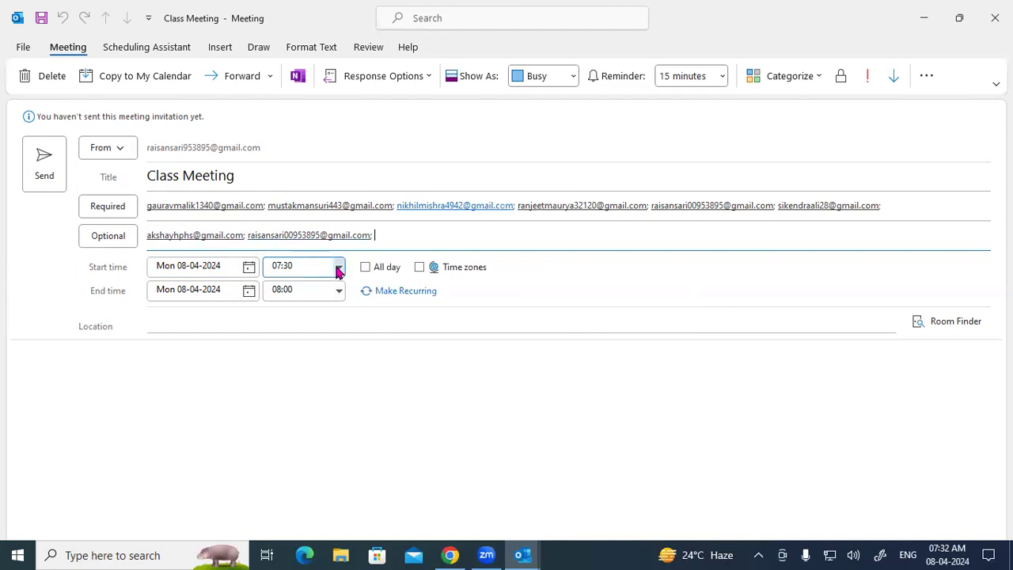
Step: Change the start time to 07:45 so it ends at 08:15, toggling All day on then off
{"action": "left_click", "coordinate": [292, 265]}
{"action": "key", "text": "BackSpace"}
{"action": "key", "text": "BackSpace"}
{"action": "type", "text": "45"}
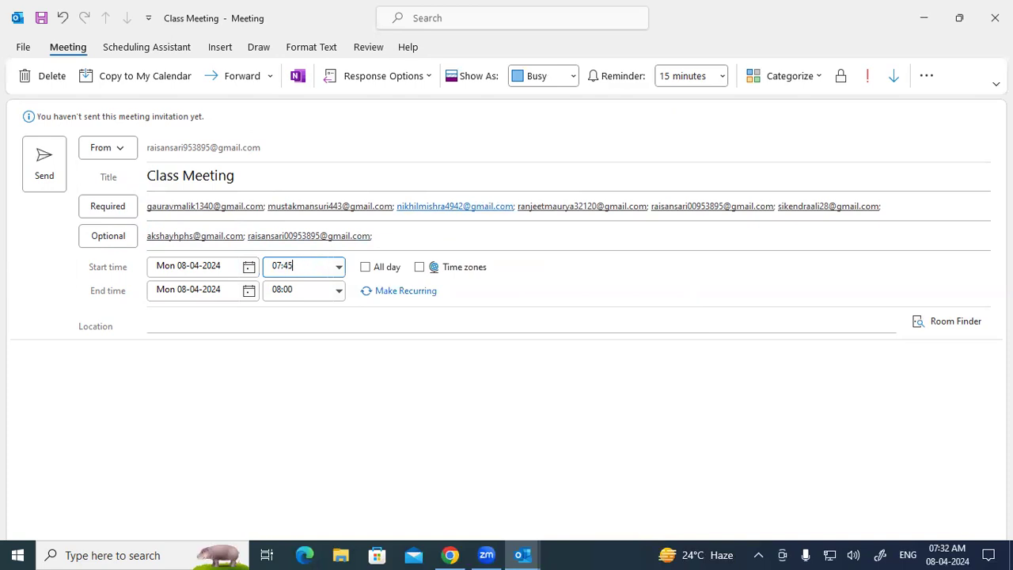
{"action": "left_click", "coordinate": [301, 291]}
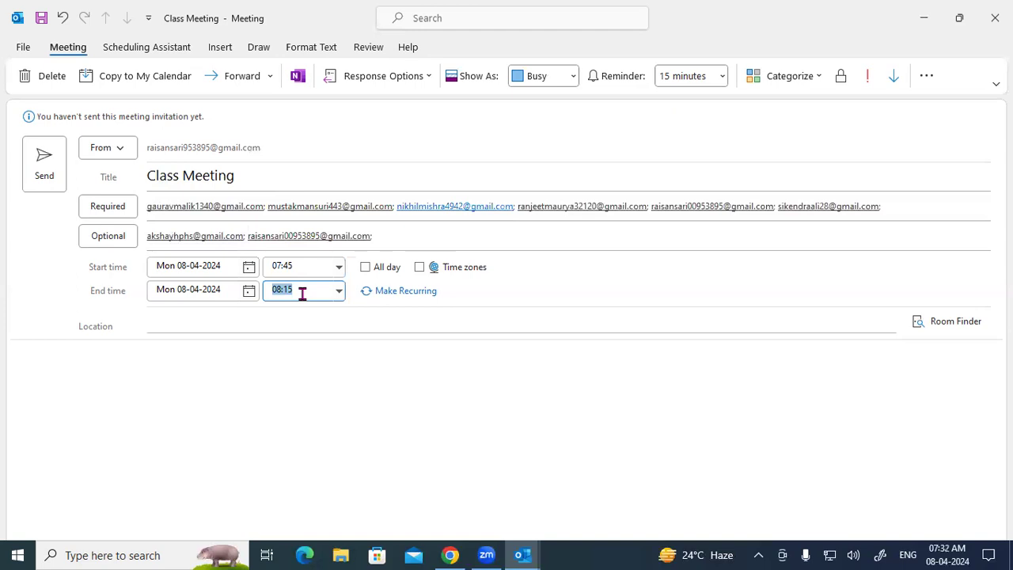
{"action": "left_click", "coordinate": [301, 292]}
{"action": "left_click", "coordinate": [364, 269]}
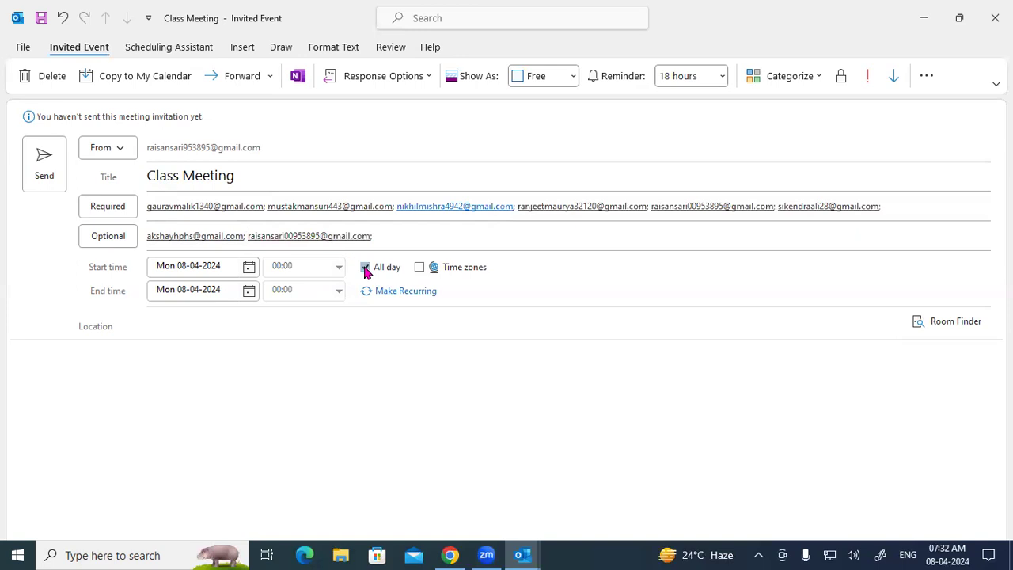
{"action": "left_click", "coordinate": [365, 269]}
{"action": "left_click", "coordinate": [173, 323]}
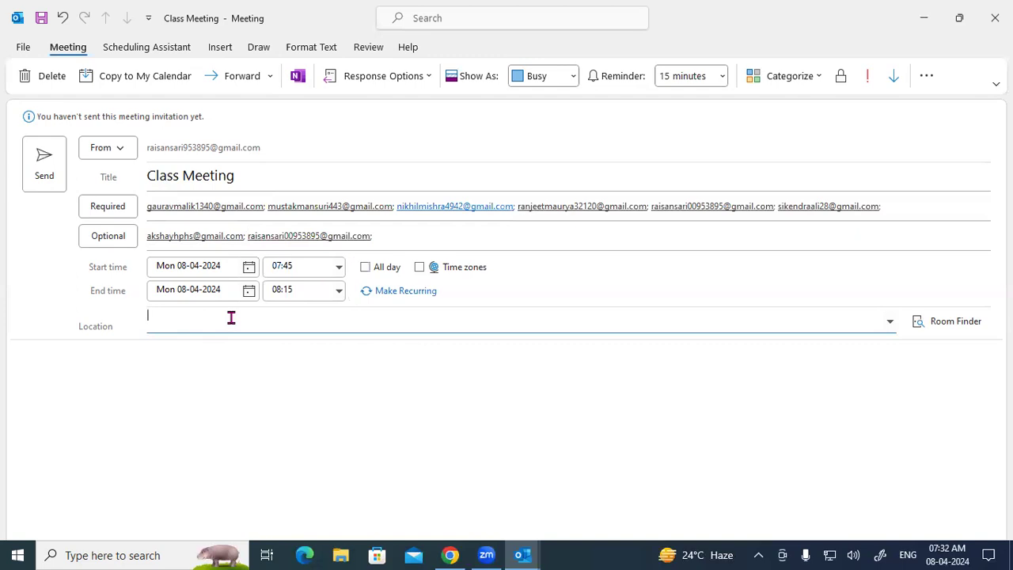
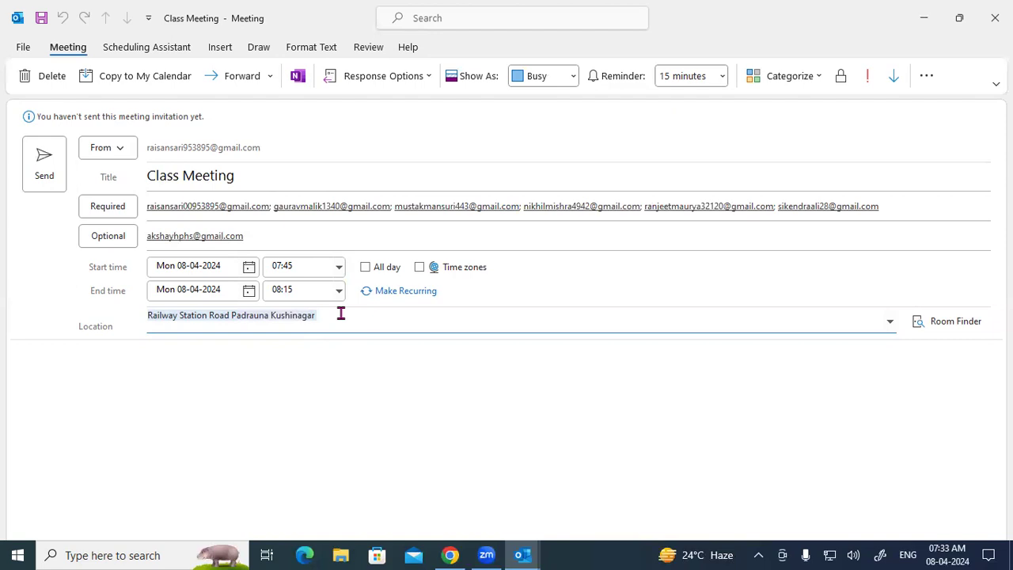
Step: Enter the railway station road address as the location and send the Class Meeting invitation
{"action": "left_click", "coordinate": [337, 321]}
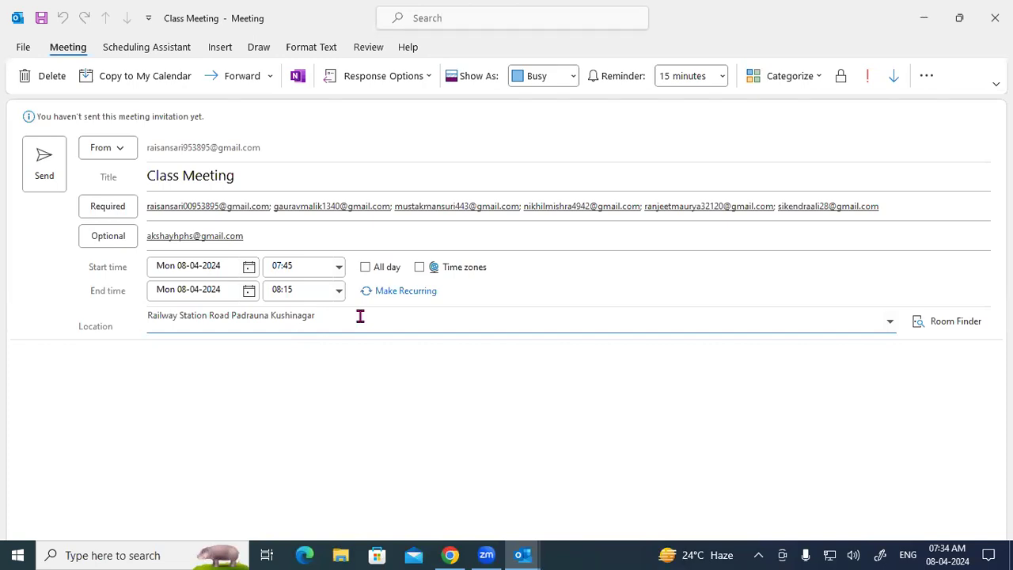
{"action": "left_click", "coordinate": [183, 402]}
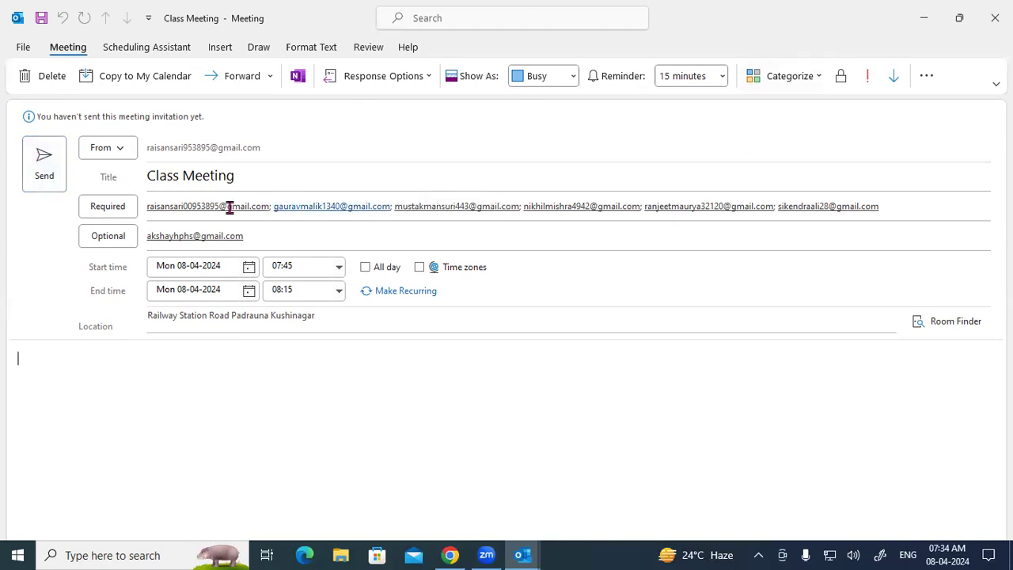
{"action": "left_click", "coordinate": [42, 161]}
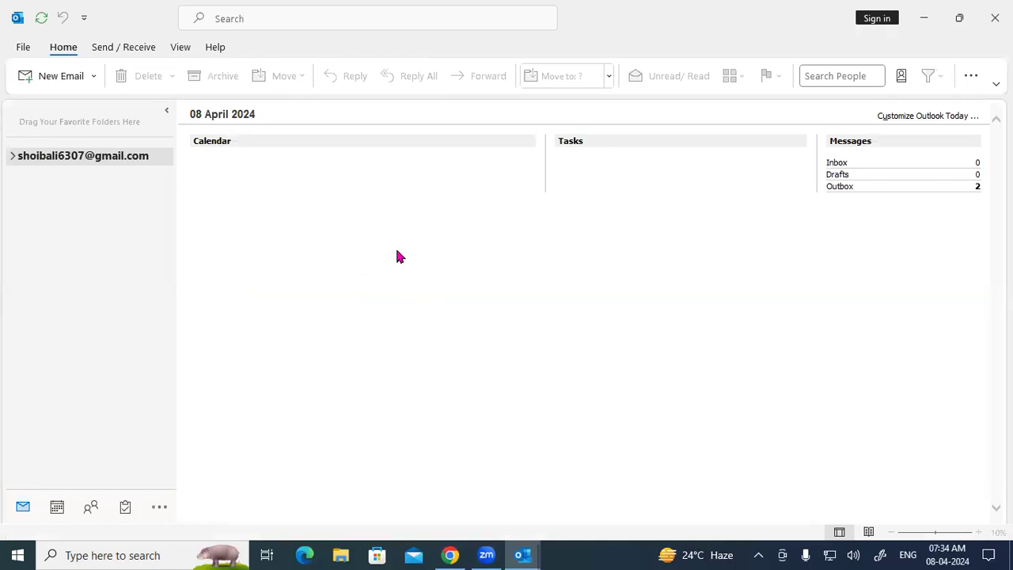
Step: Expand the account, open the Inbox, and create a new meeting from the New Items list
{"action": "left_click", "coordinate": [12, 158]}
{"action": "left_click", "coordinate": [29, 174]}
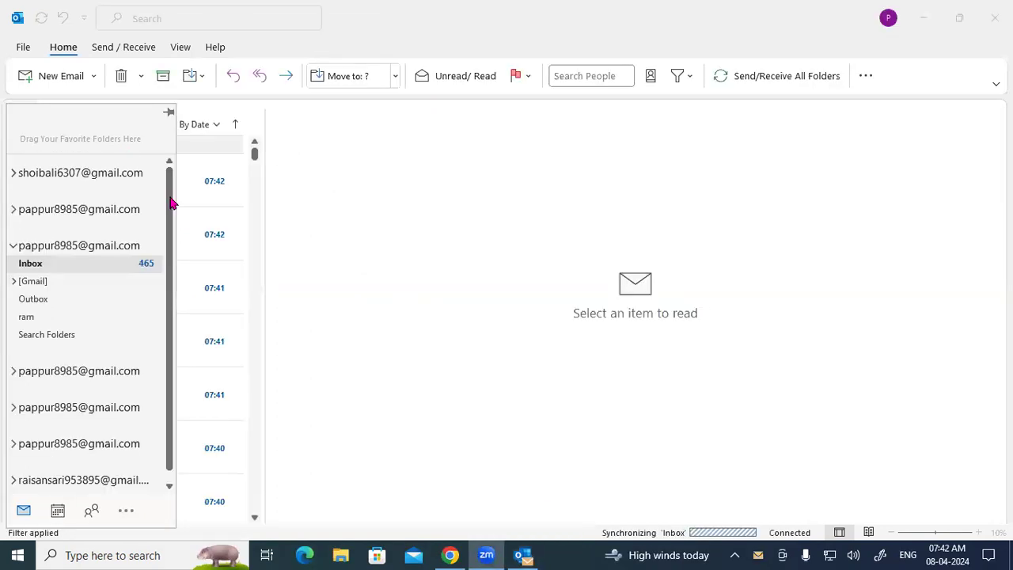
{"action": "left_click", "coordinate": [95, 76]}
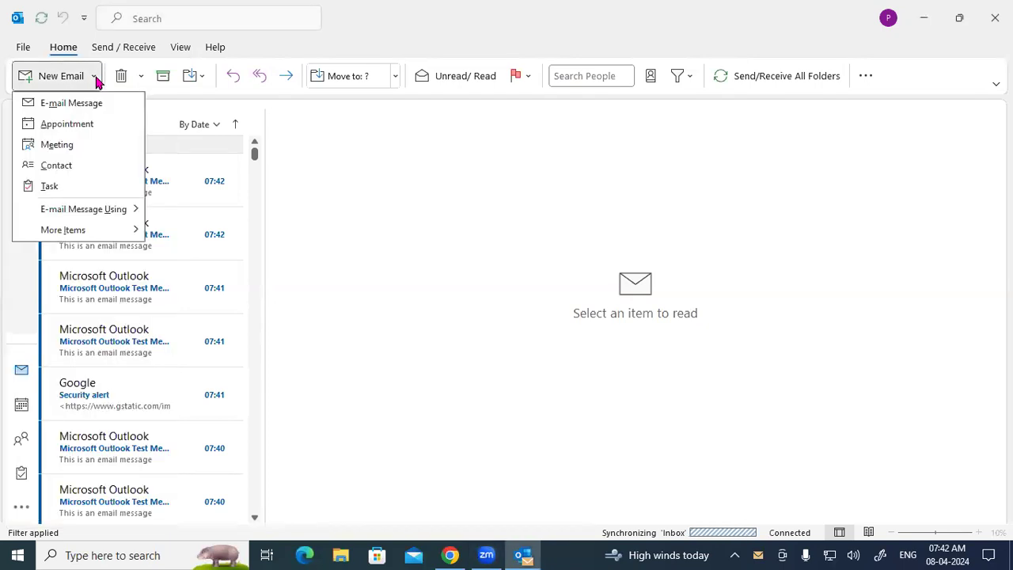
{"action": "left_click", "coordinate": [75, 146]}
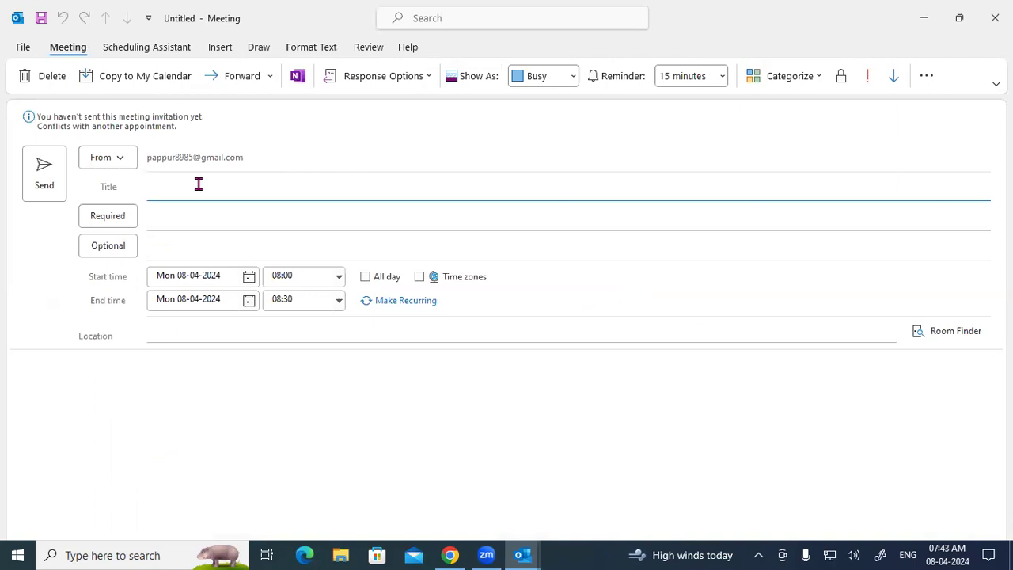
Step: Title the invitation 'Class Meeting 7.3' and add three suggested contacts as required attendees
{"action": "type", "text": "Class Meeting 7.3"}
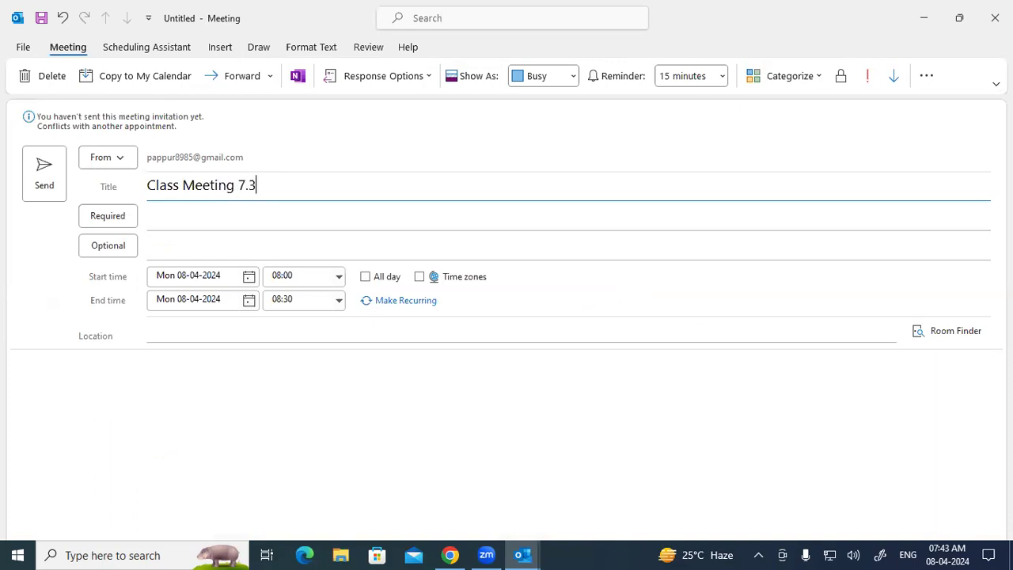
{"action": "left_click", "coordinate": [179, 215]}
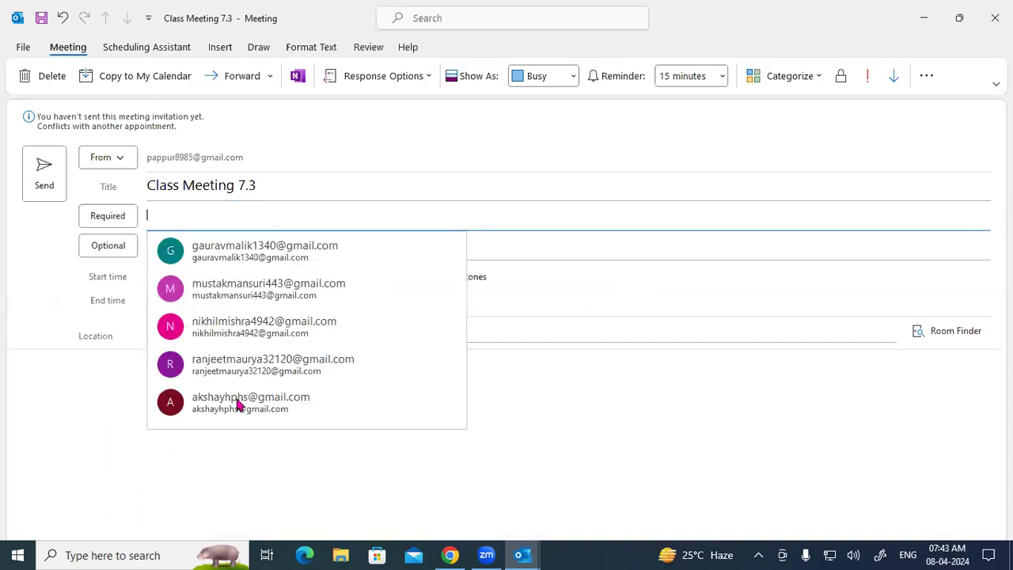
{"action": "key", "text": "Return"}
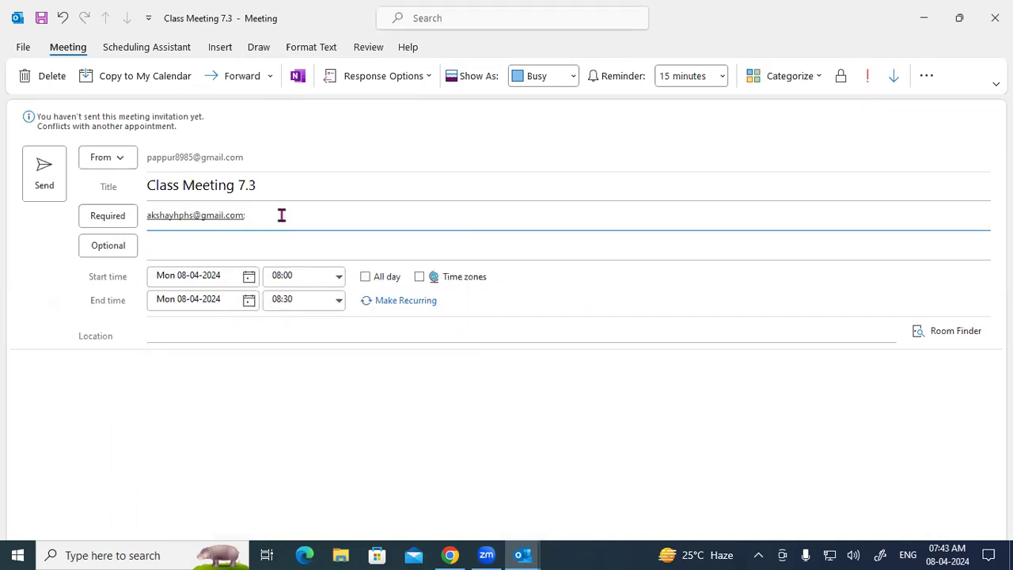
{"action": "type", "text": "rais"}
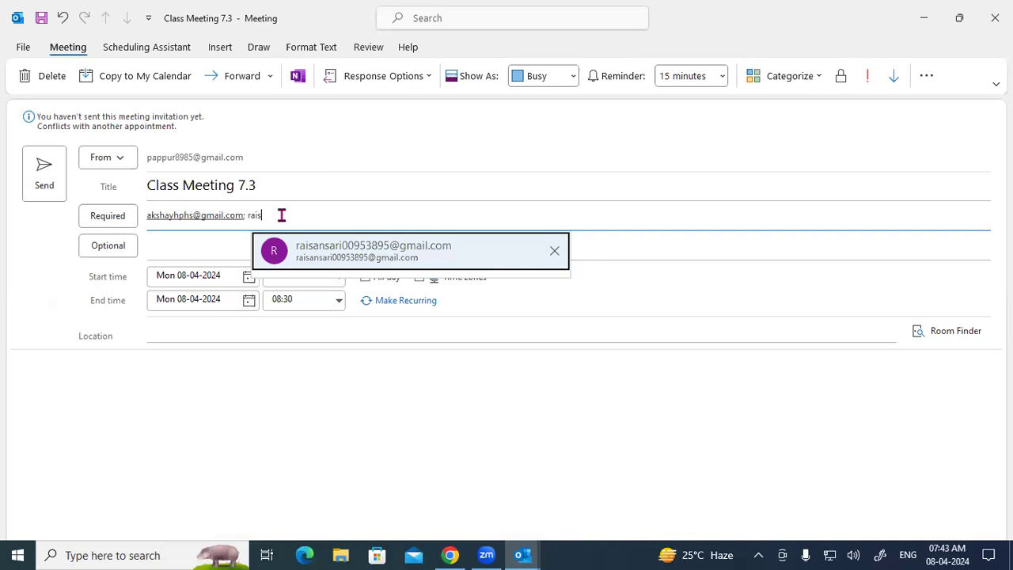
{"action": "left_click", "coordinate": [346, 259]}
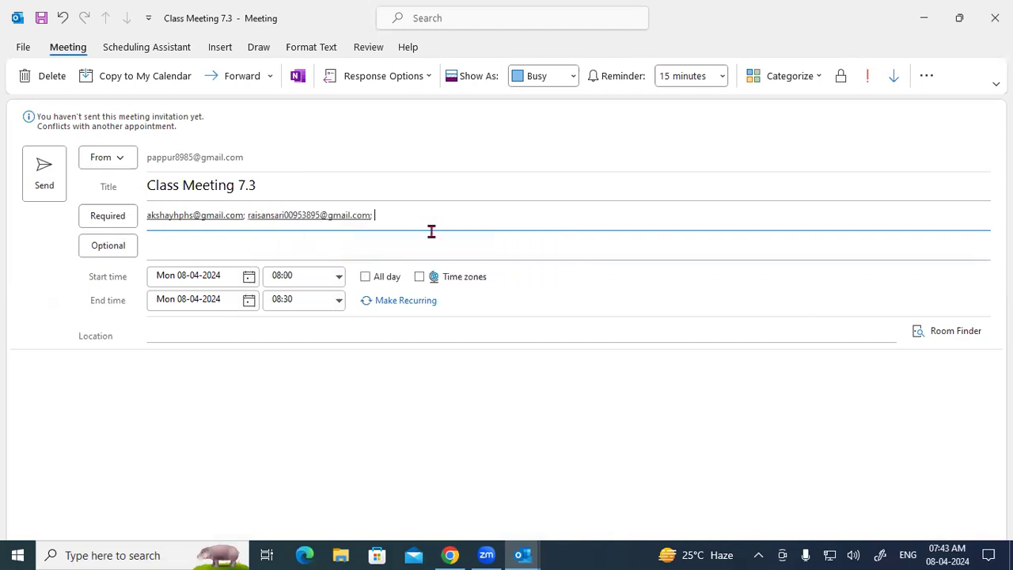
{"action": "type", "text": "s"}
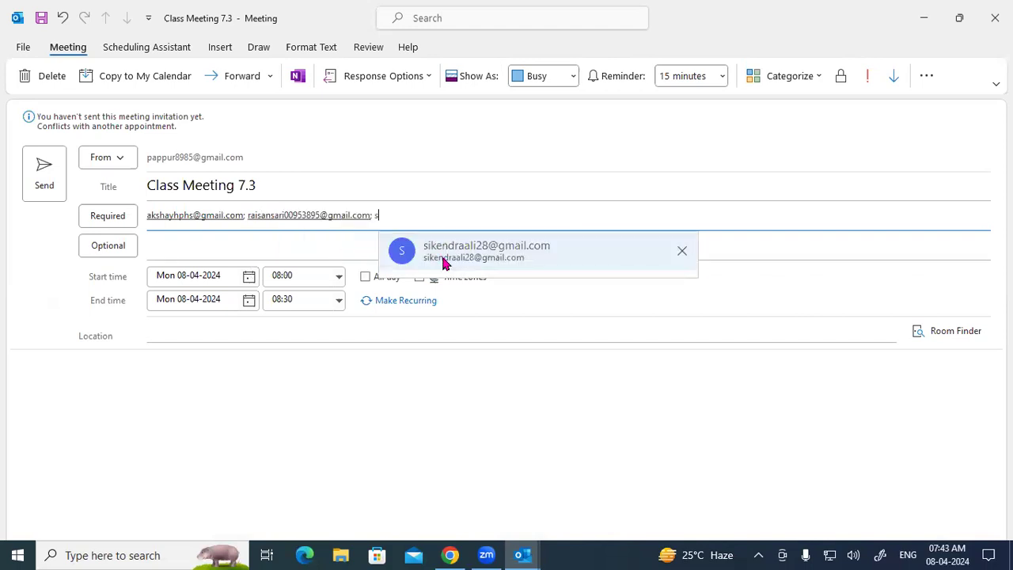
{"action": "left_click", "coordinate": [443, 262]}
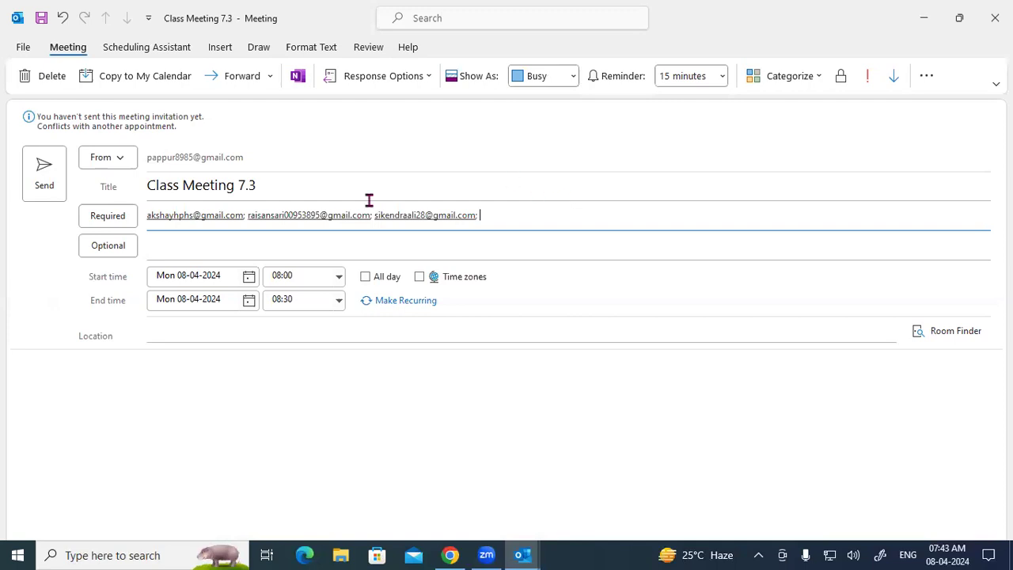
{"action": "left_click", "coordinate": [191, 247]}
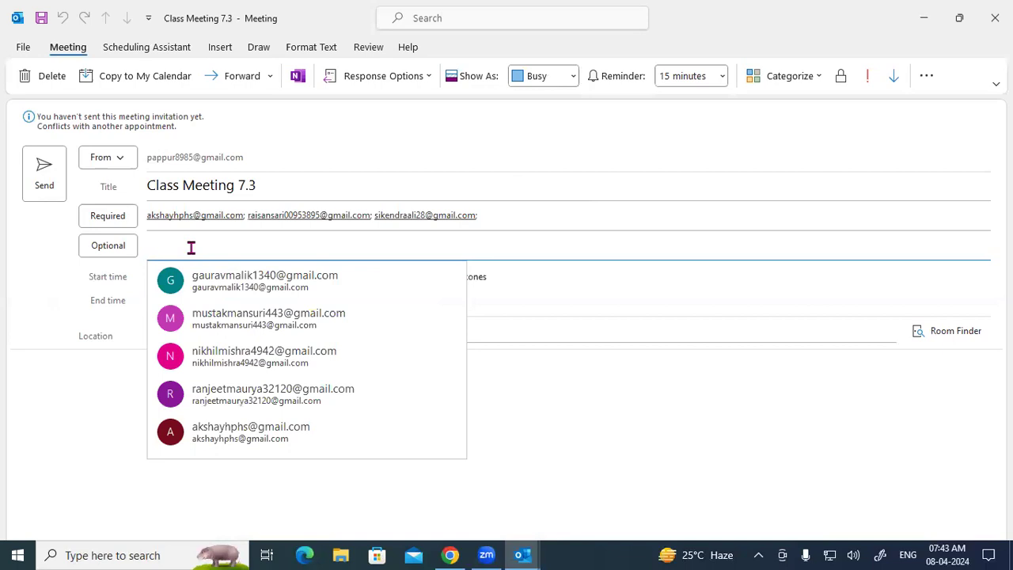
Step: Add two suggested optional attendees and enter the railway station road address as location
{"action": "left_click", "coordinate": [253, 285]}
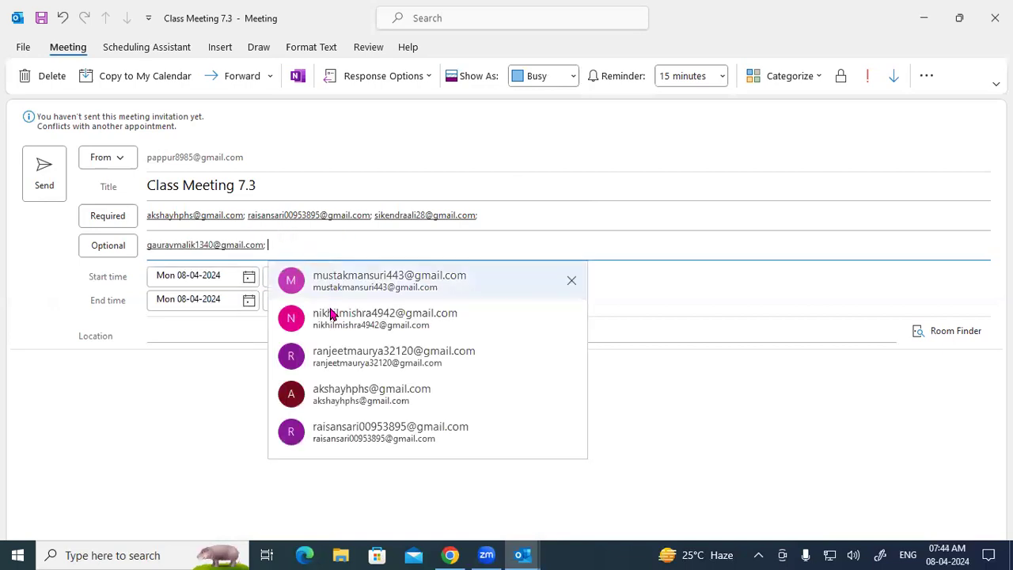
{"action": "left_click", "coordinate": [332, 318]}
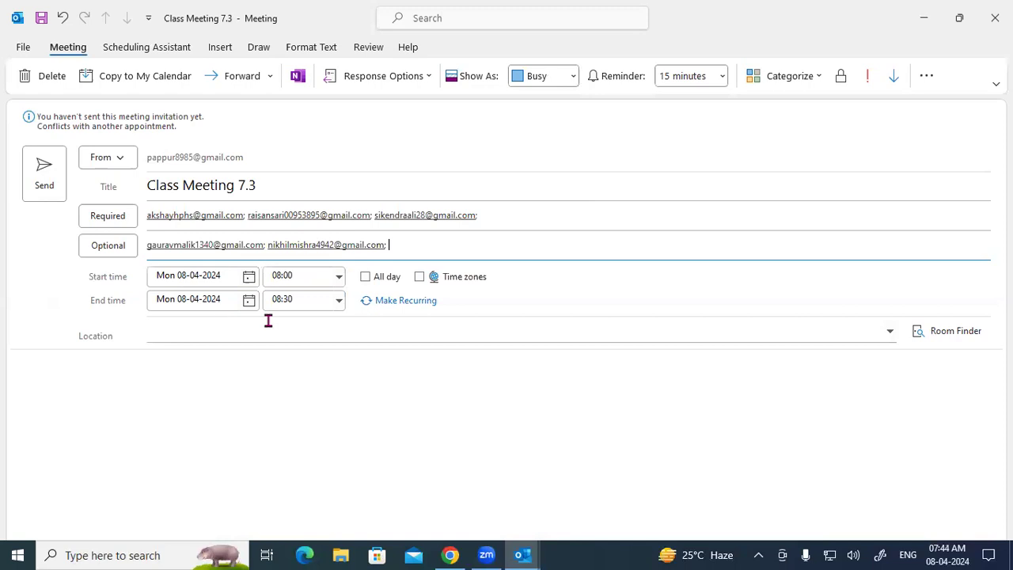
{"action": "left_click", "coordinate": [200, 336]}
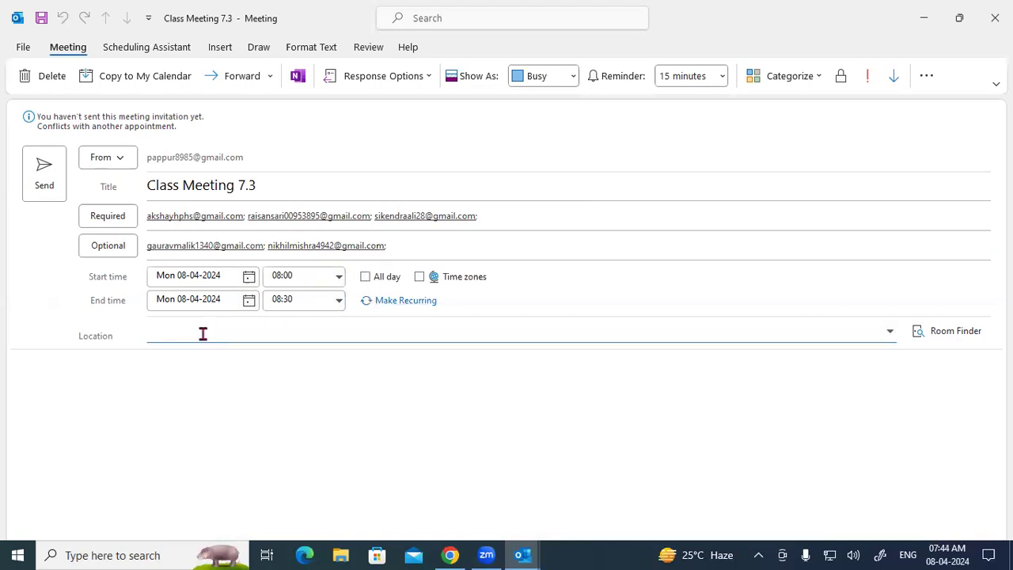
{"action": "type", "text": "Railway Station Ra"}
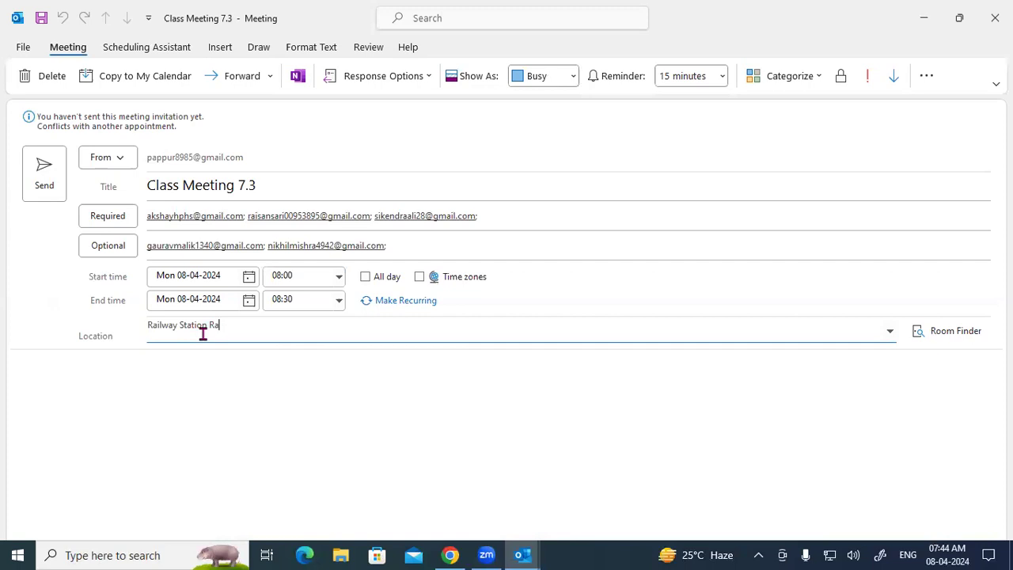
{"action": "key", "text": "BackSpace"}
{"action": "type", "text": "oad Padrauna Kushinagar"}
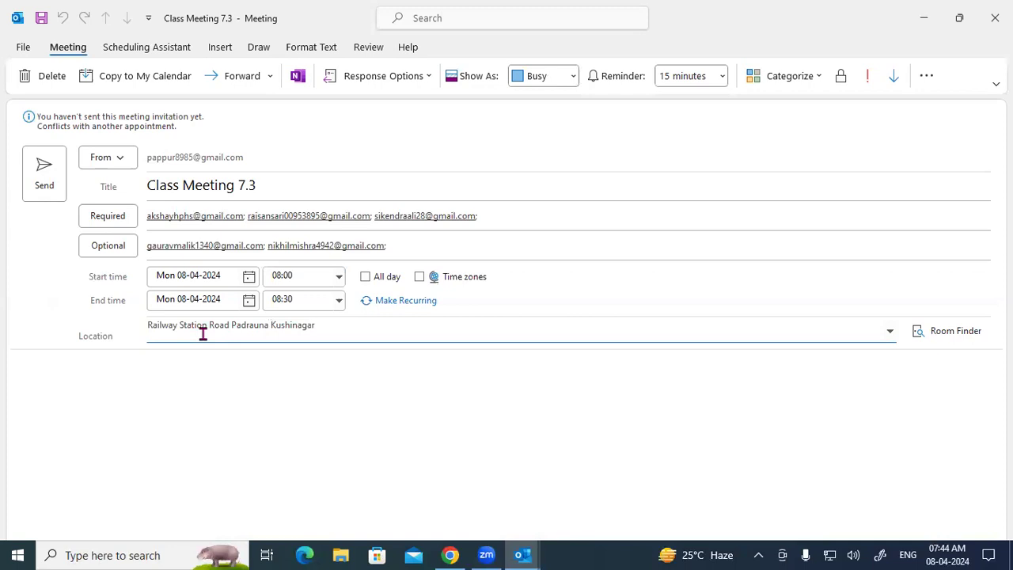
Step: Write 'git' in the meeting body and send the Class Meeting 7.3 invitation
{"action": "left_click", "coordinate": [129, 376]}
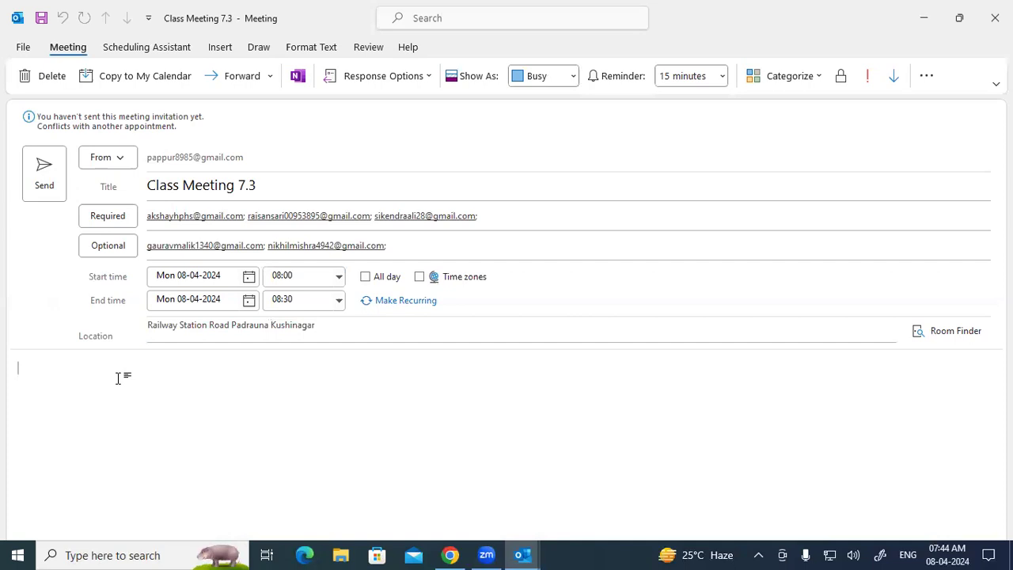
{"action": "type", "text": "git"}
{"action": "double_click", "coordinate": [22, 370]}
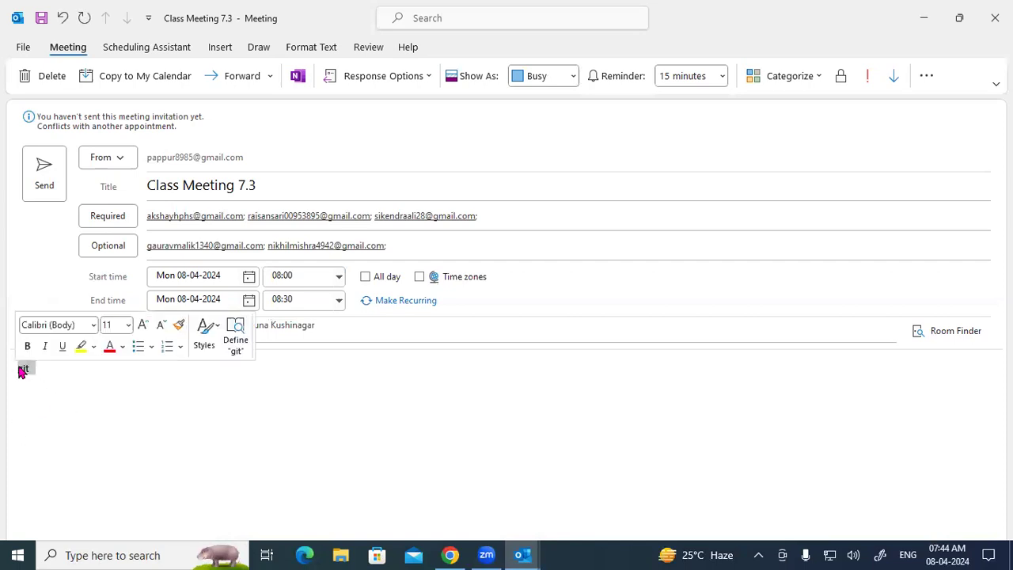
{"action": "left_click", "coordinate": [49, 370]}
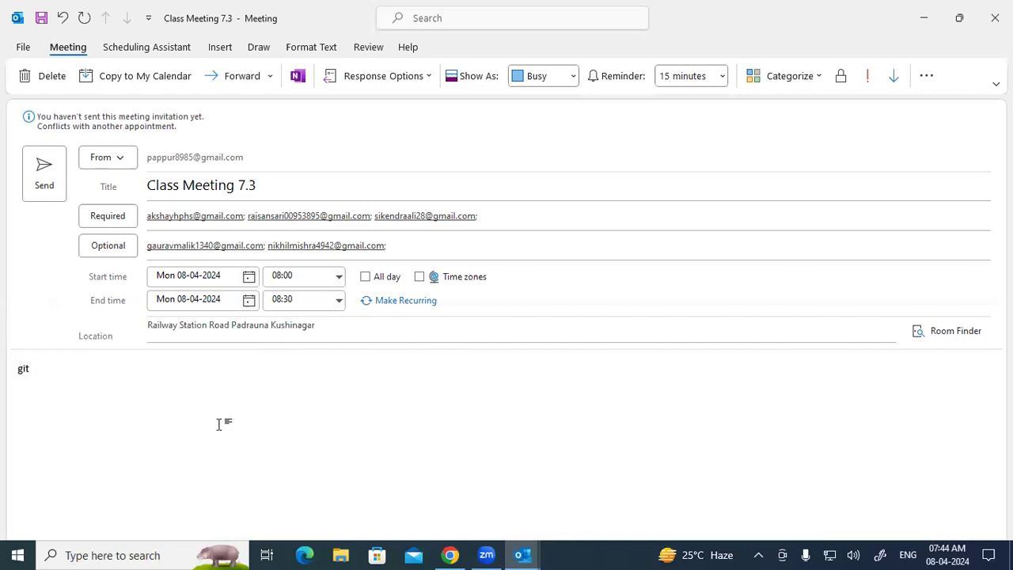
{"action": "left_click", "coordinate": [43, 163]}
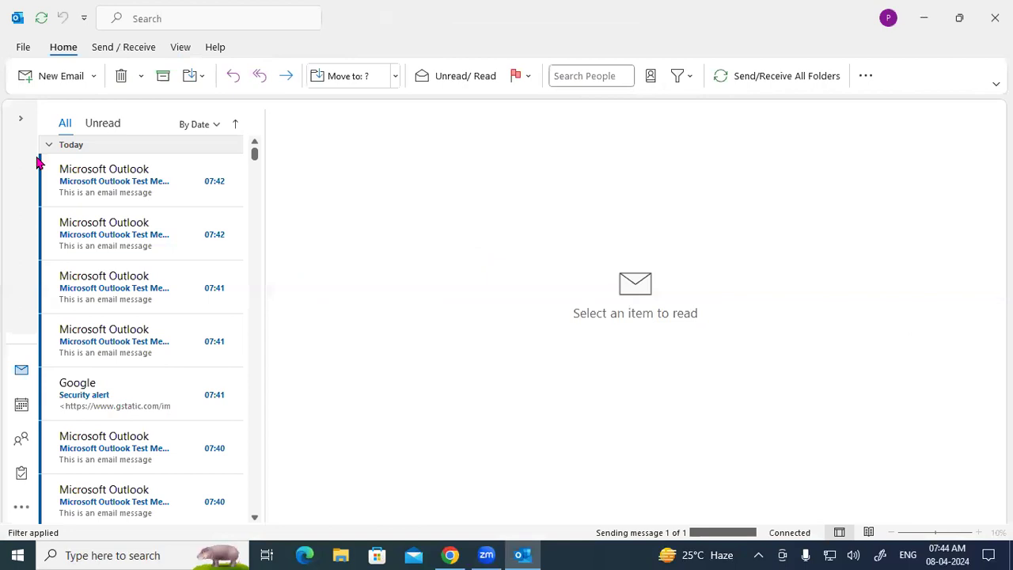
Step: Open the Outbox and toggle its Unread and All filters to confirm it holds 0 items
{"action": "left_click", "coordinate": [23, 129]}
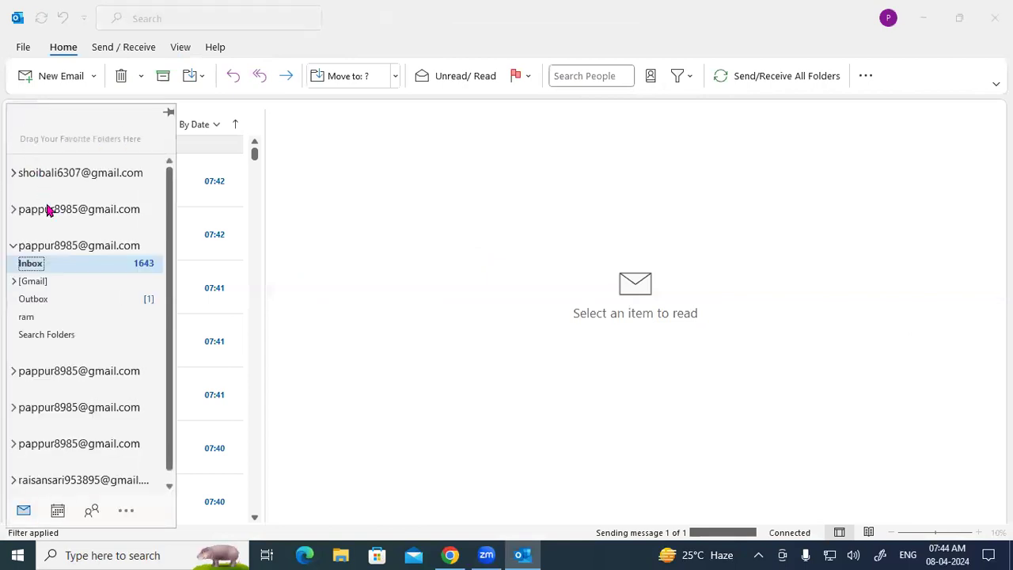
{"action": "left_click", "coordinate": [41, 300]}
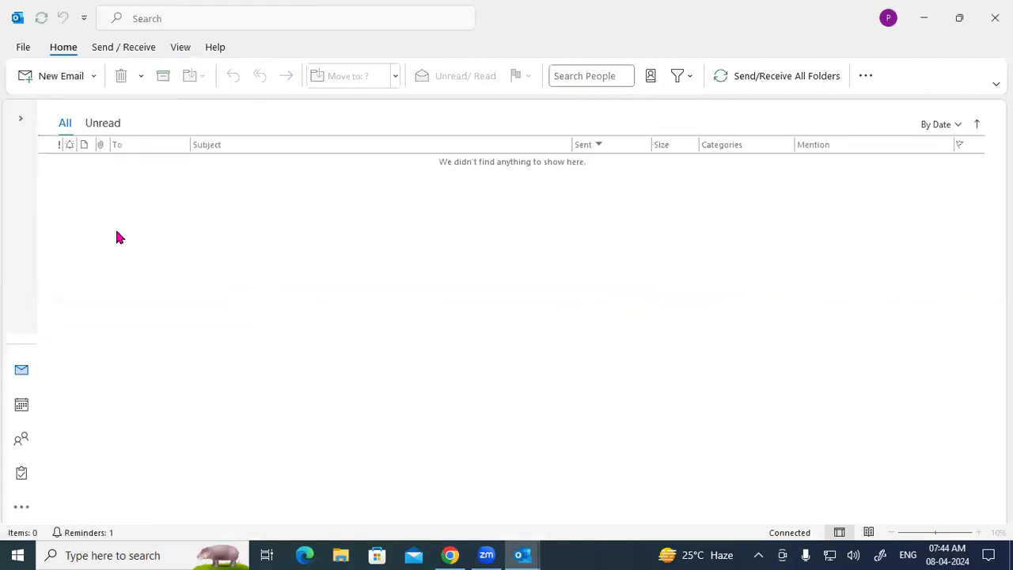
{"action": "left_click", "coordinate": [20, 120]}
{"action": "left_click", "coordinate": [46, 298]}
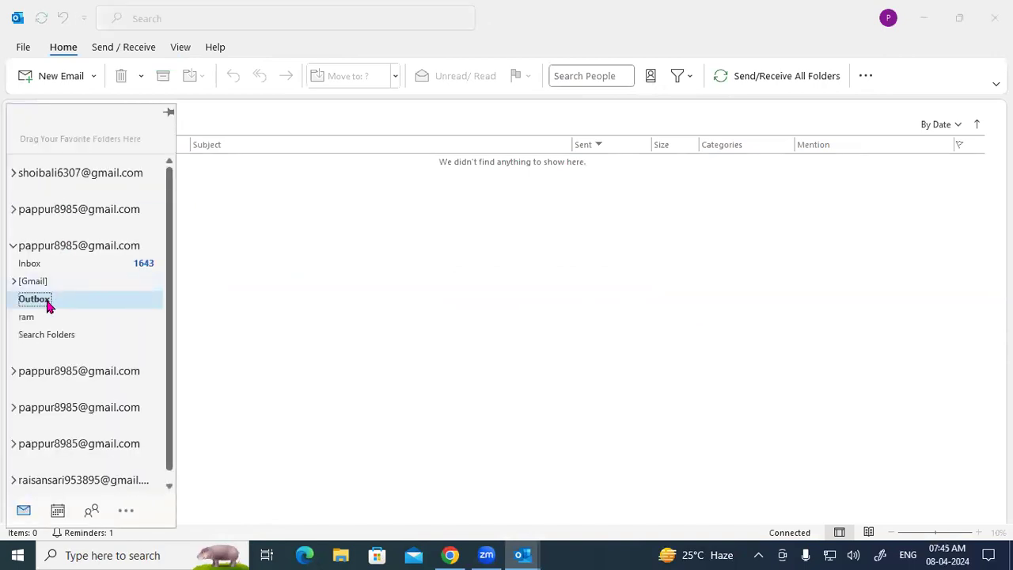
{"action": "left_click", "coordinate": [58, 299]}
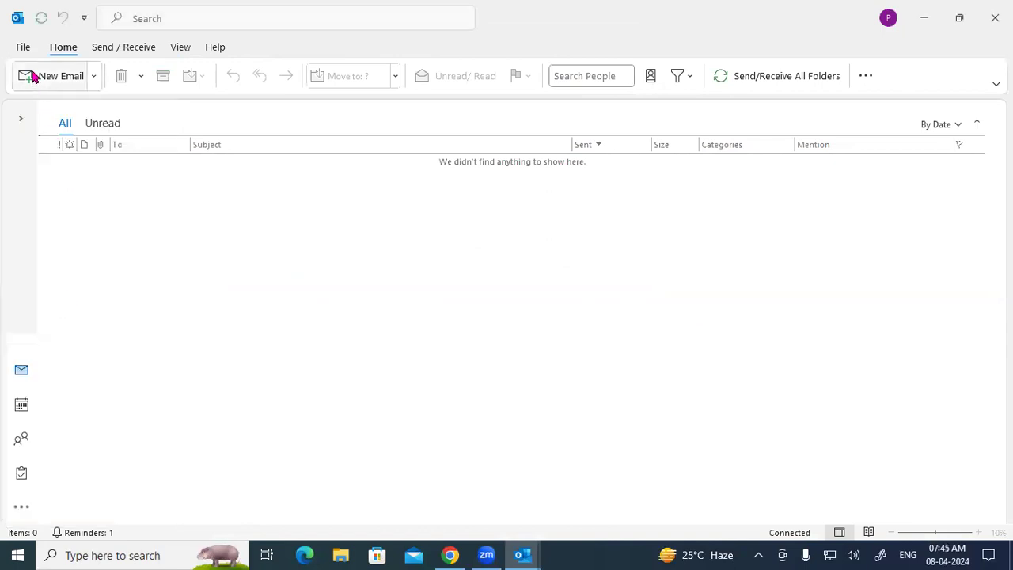
{"action": "left_click", "coordinate": [97, 126]}
{"action": "left_click", "coordinate": [66, 125]}
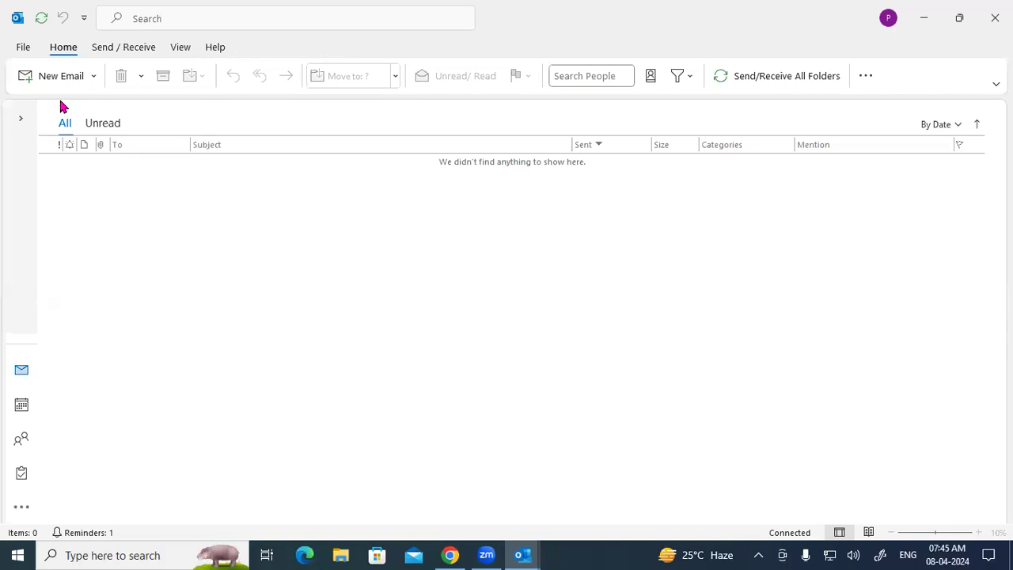
Step: Handwrite Yes, No and May be on screen with the pen, underlining Yes
{"action": "mouse_move", "coordinate": [281, 154]}
{"action": "left_mouse_down"}
{"action": "mouse_move", "coordinate": [267, 210]}
{"action": "mouse_move", "coordinate": [320, 192]}
{"action": "left_mouse_up"}
{"action": "left_click_drag", "start_coordinate": [419, 136], "coordinate": [425, 185]}
{"action": "mouse_move", "coordinate": [431, 133]}
{"action": "left_mouse_down"}
{"action": "mouse_move", "coordinate": [441, 163]}
{"action": "mouse_move", "coordinate": [454, 137]}
{"action": "left_mouse_up"}
{"action": "mouse_move", "coordinate": [366, 256]}
{"action": "left_mouse_down"}
{"action": "mouse_move", "coordinate": [390, 268]}
{"action": "mouse_move", "coordinate": [414, 235]}
{"action": "mouse_move", "coordinate": [441, 248]}
{"action": "mouse_move", "coordinate": [432, 272]}
{"action": "left_mouse_up"}
{"action": "mouse_move", "coordinate": [456, 187]}
{"action": "left_mouse_down"}
{"action": "mouse_move", "coordinate": [472, 215]}
{"action": "mouse_move", "coordinate": [484, 200]}
{"action": "mouse_move", "coordinate": [502, 207]}
{"action": "left_mouse_up"}
{"action": "left_click_drag", "start_coordinate": [267, 241], "coordinate": [362, 190]}
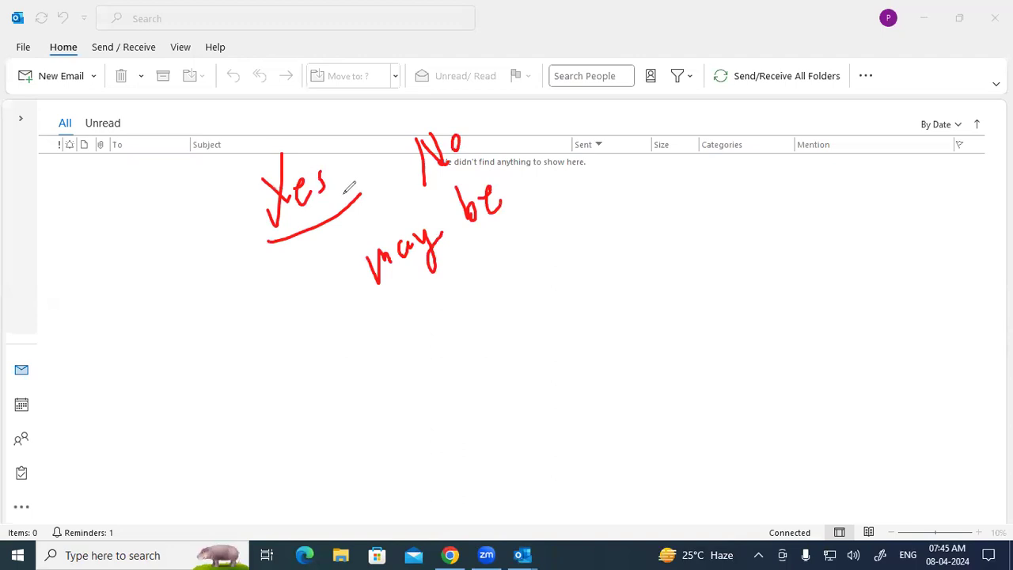
Step: Circle No and May be, then clear the ink and go to the Inbox
{"action": "mouse_move", "coordinate": [428, 123]}
{"action": "left_mouse_down"}
{"action": "mouse_move", "coordinate": [404, 146]}
{"action": "mouse_move", "coordinate": [443, 192]}
{"action": "mouse_move", "coordinate": [477, 125]}
{"action": "mouse_move", "coordinate": [423, 116]}
{"action": "left_mouse_up"}
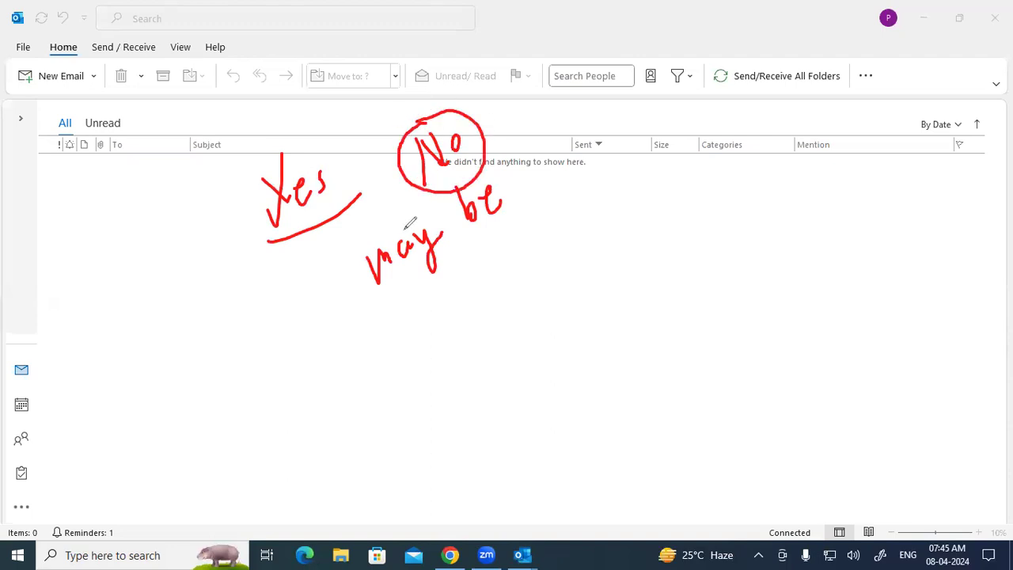
{"action": "mouse_move", "coordinate": [427, 199]}
{"action": "left_mouse_down"}
{"action": "mouse_move", "coordinate": [371, 222]}
{"action": "mouse_move", "coordinate": [416, 300]}
{"action": "mouse_move", "coordinate": [535, 195]}
{"action": "mouse_move", "coordinate": [449, 187]}
{"action": "mouse_move", "coordinate": [401, 206]}
{"action": "left_mouse_up"}
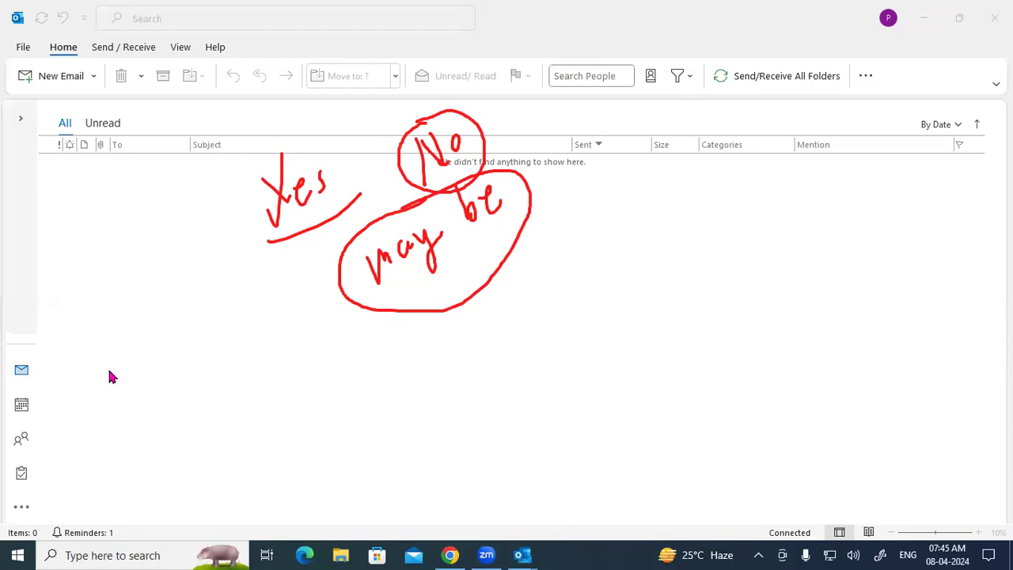
{"action": "left_click", "coordinate": [22, 119]}
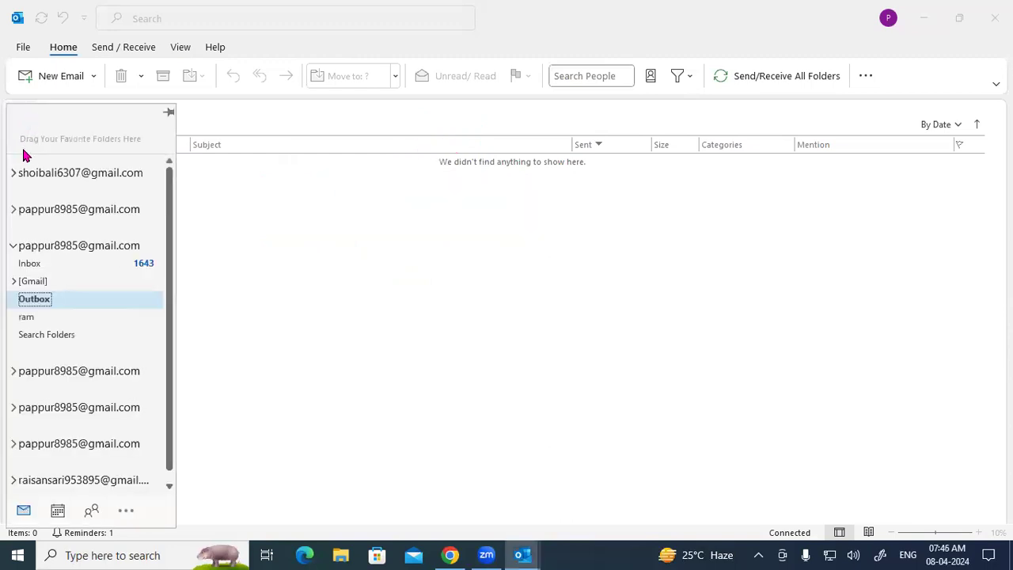
{"action": "left_click", "coordinate": [46, 262]}
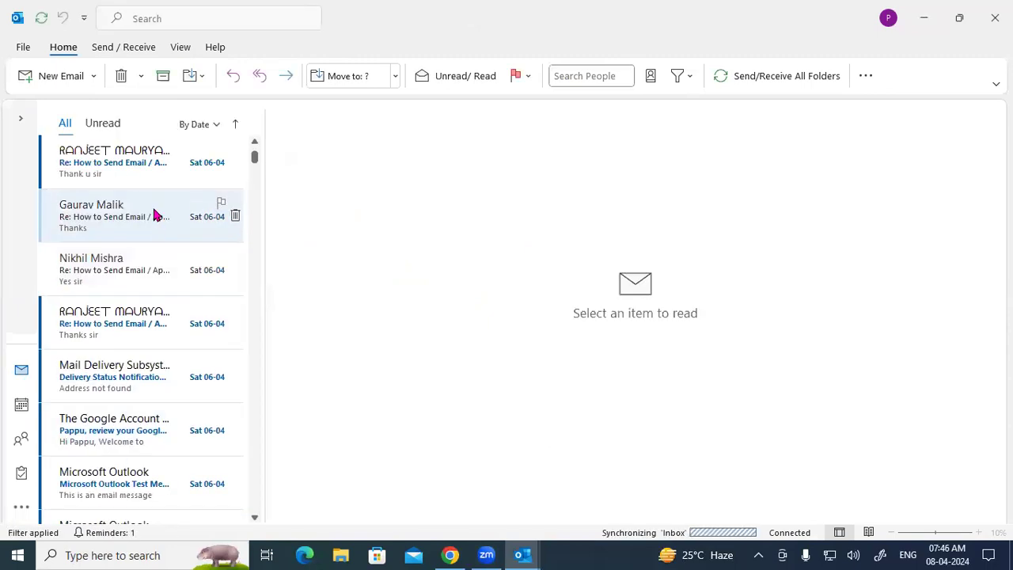
Step: Scroll the Inbox to the top and toggle Unread then All to reveal the 07:47 Class Meeting 7.3 reply
{"action": "left_click_drag", "start_coordinate": [254, 156], "coordinate": [259, 128]}
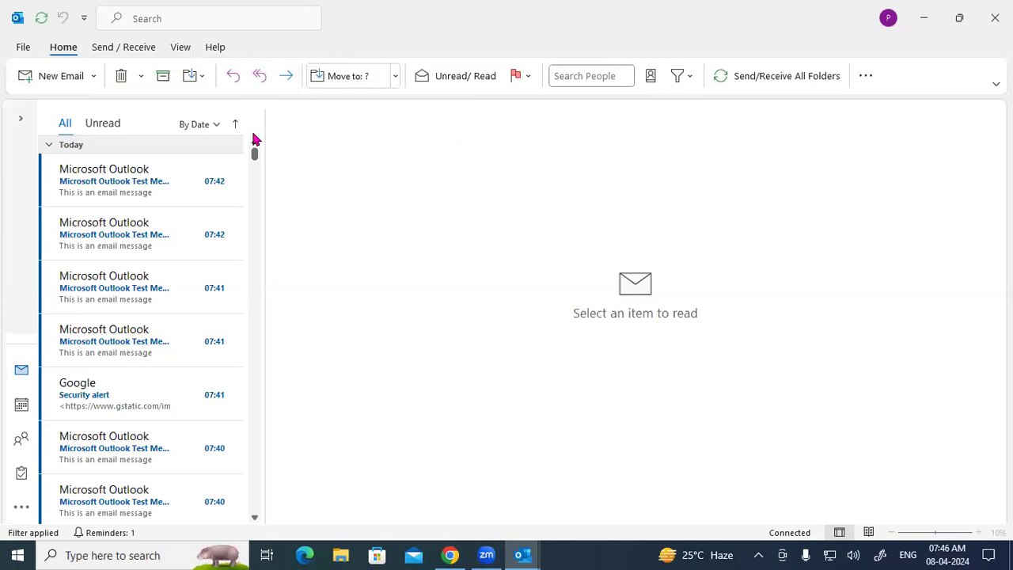
{"action": "scroll", "coordinate": [248, 272], "scroll_direction": "down", "scroll_amount": 1}
{"action": "scroll", "coordinate": [251, 280], "scroll_direction": "up", "scroll_amount": 1}
{"action": "left_click", "coordinate": [113, 131]}
{"action": "left_click", "coordinate": [76, 124]}
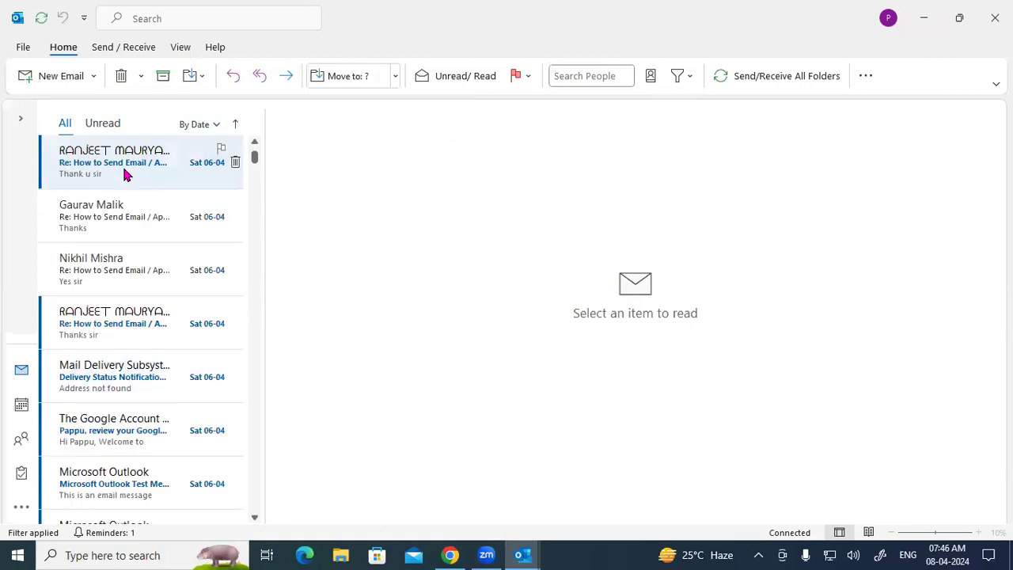
{"action": "left_click", "coordinate": [254, 144]}
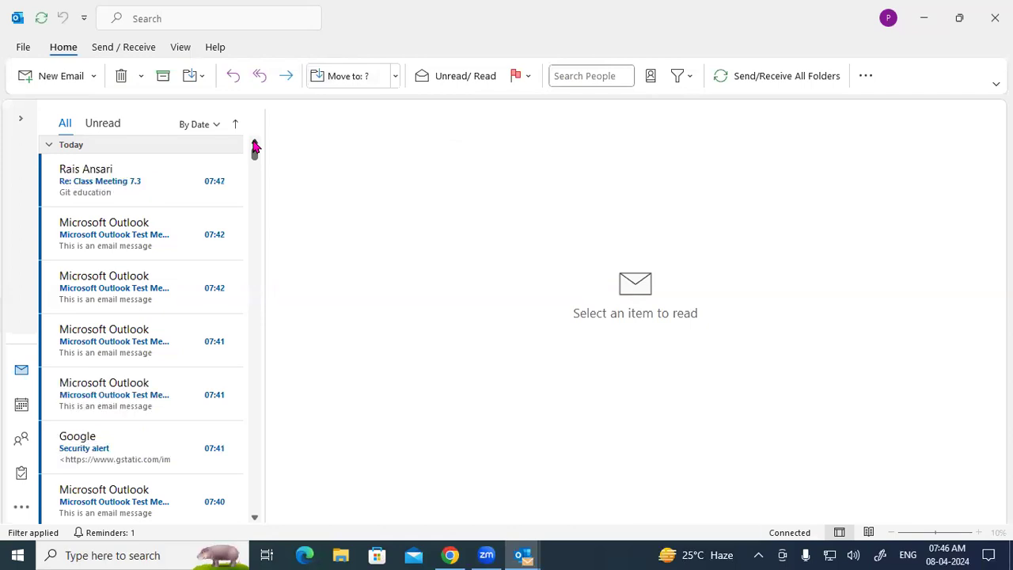
Step: Open the 'Git education' Class Meeting 7.3 reply and select parts of its text and quoted header
{"action": "left_click", "coordinate": [129, 186]}
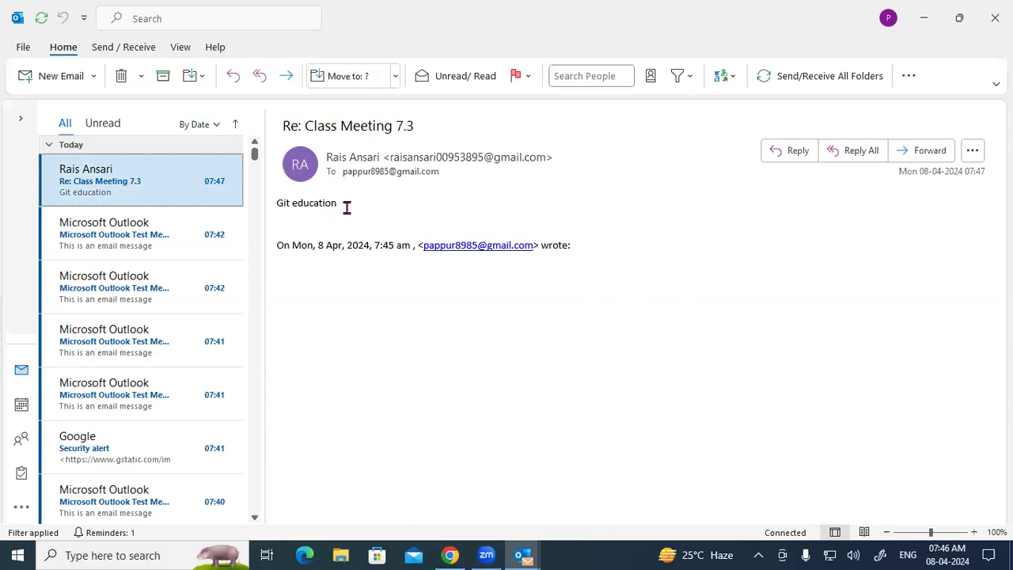
{"action": "left_click_drag", "start_coordinate": [345, 208], "coordinate": [260, 208]}
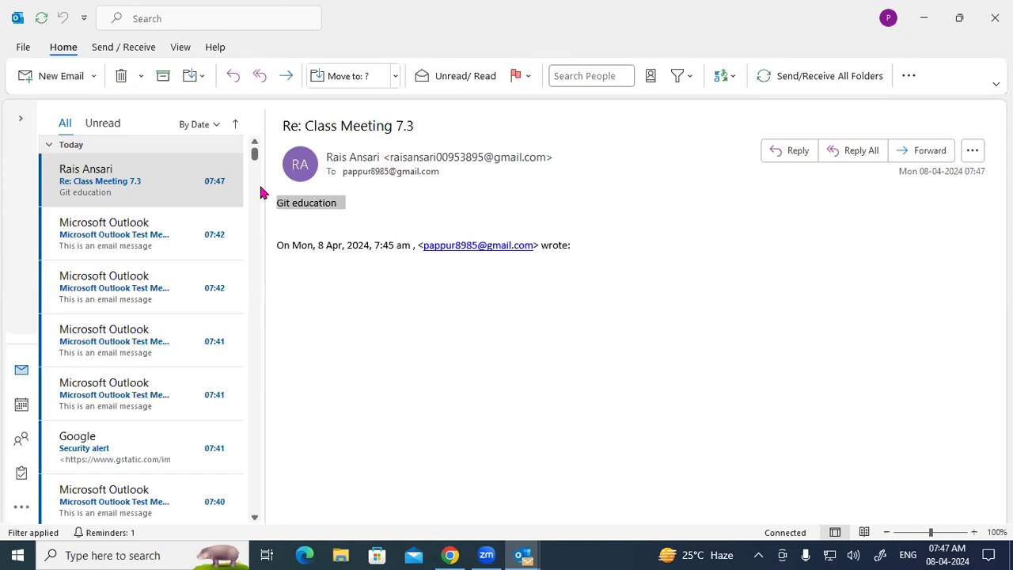
{"action": "left_click", "coordinate": [360, 203]}
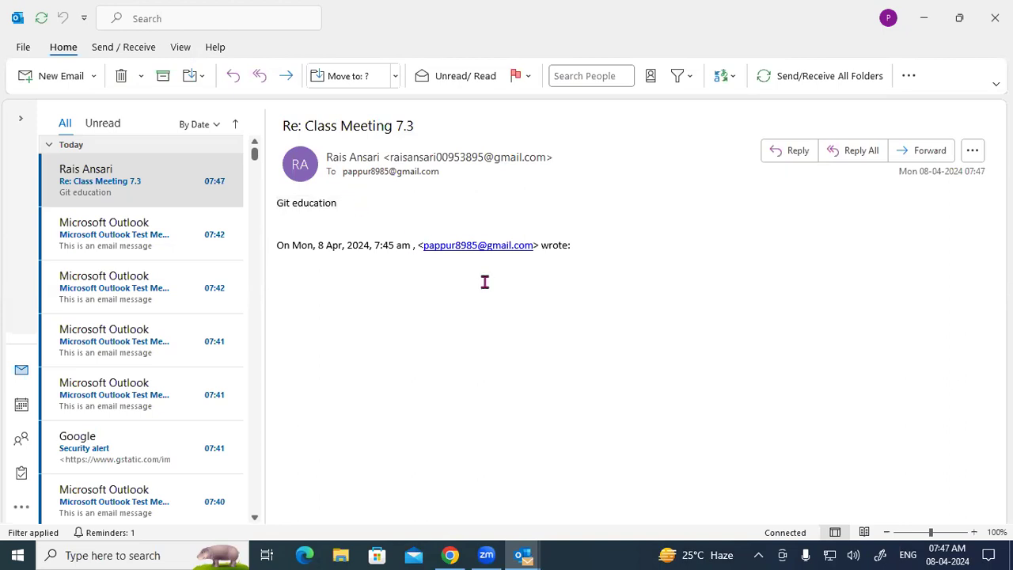
{"action": "left_click_drag", "start_coordinate": [290, 248], "coordinate": [566, 259]}
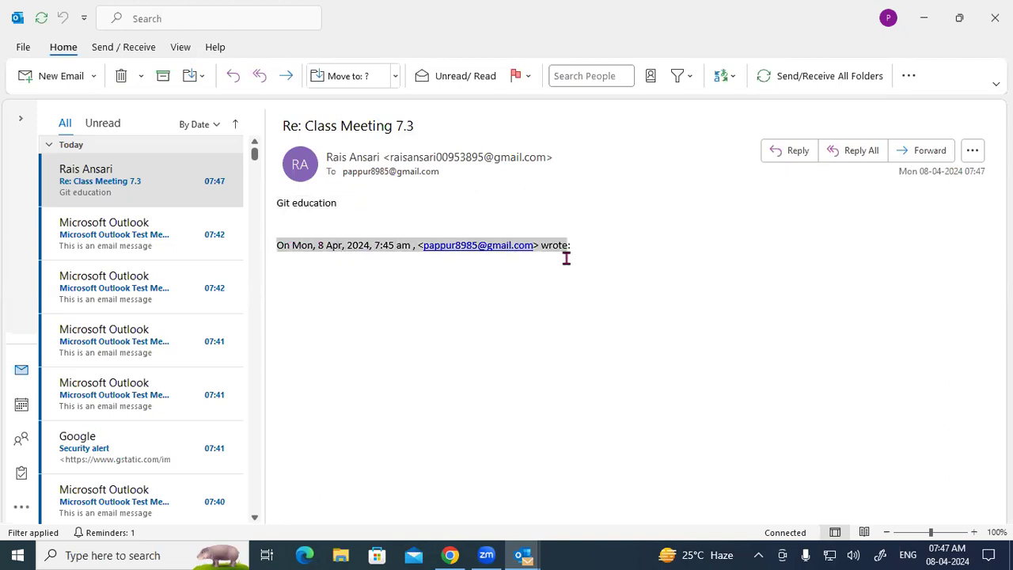
{"action": "left_click", "coordinate": [429, 211]}
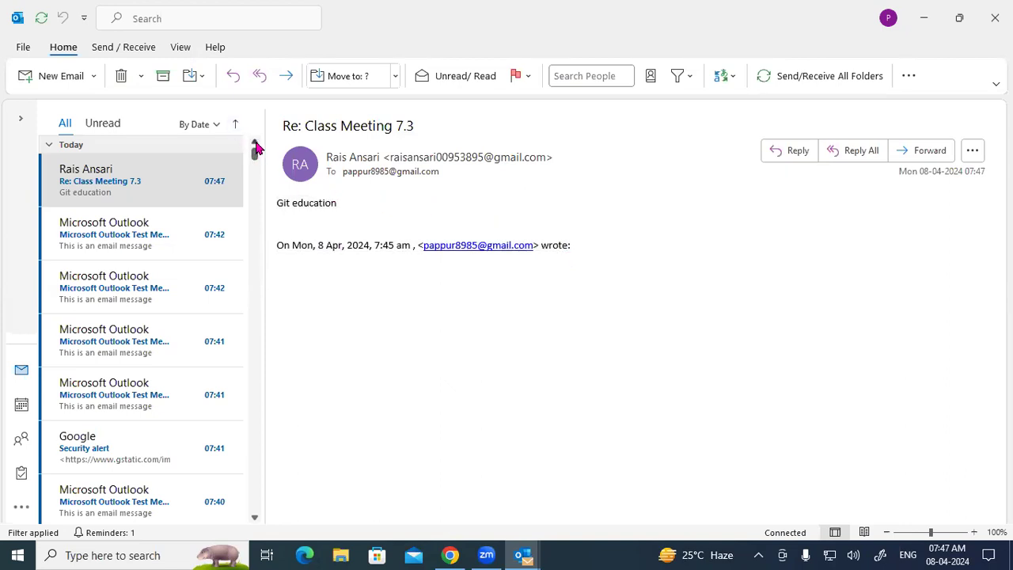
Step: Toggle Unread then All, and handwrite red Yes and No above the open email
{"action": "left_click", "coordinate": [111, 123]}
{"action": "left_click", "coordinate": [63, 125]}
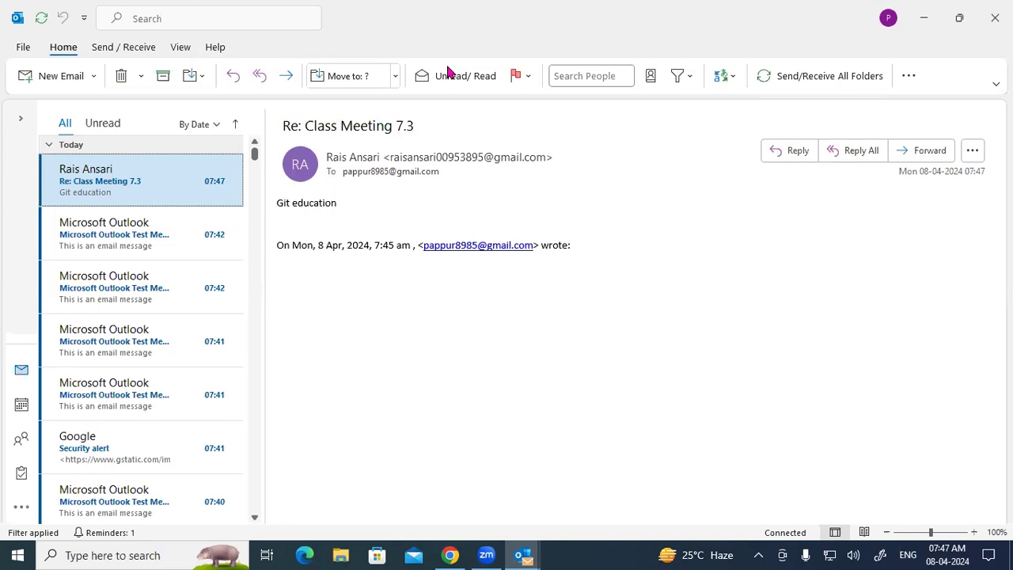
{"action": "mouse_move", "coordinate": [629, 109]}
{"action": "left_mouse_down"}
{"action": "mouse_move", "coordinate": [619, 149]}
{"action": "mouse_move", "coordinate": [629, 132]}
{"action": "mouse_move", "coordinate": [650, 136]}
{"action": "left_mouse_up"}
{"action": "mouse_move", "coordinate": [715, 98]}
{"action": "left_mouse_down"}
{"action": "mouse_move", "coordinate": [715, 116]}
{"action": "mouse_move", "coordinate": [729, 100]}
{"action": "left_mouse_up"}
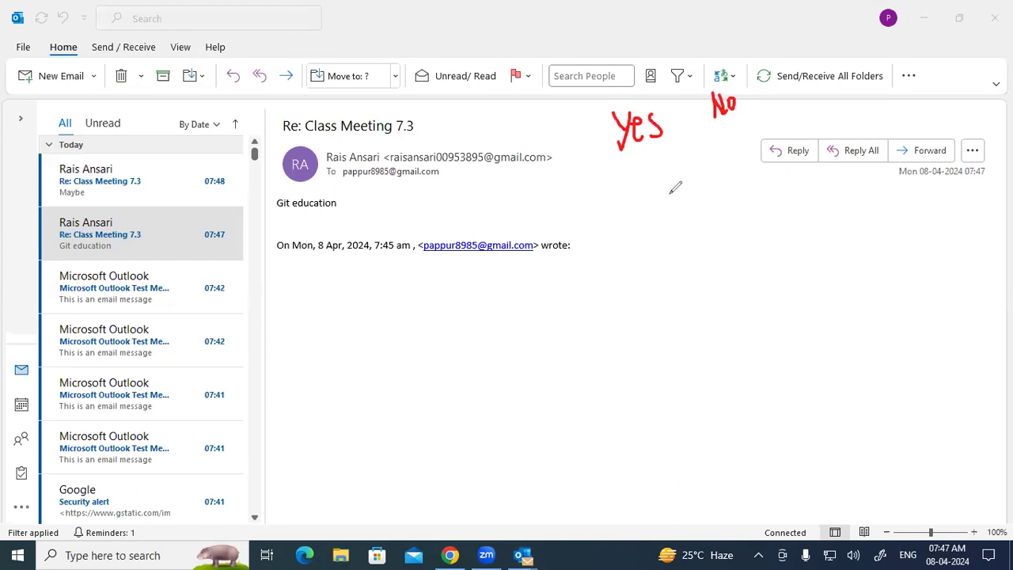
Step: Clear the ink notes and open the Maybe reply, then the newest 'Nahi aa sakte hai' reply
{"action": "left_click", "coordinate": [60, 385]}
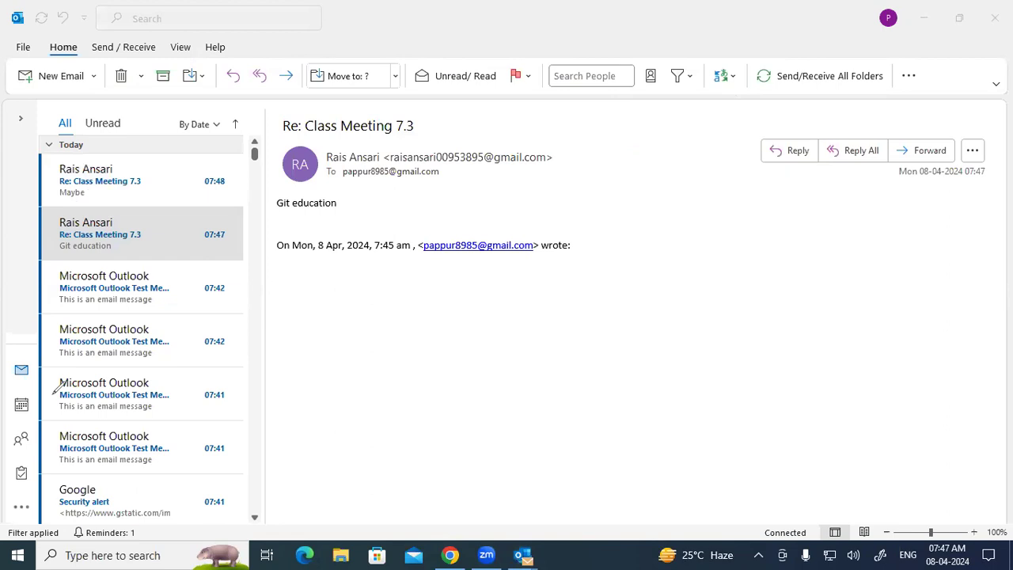
{"action": "left_click", "coordinate": [121, 184]}
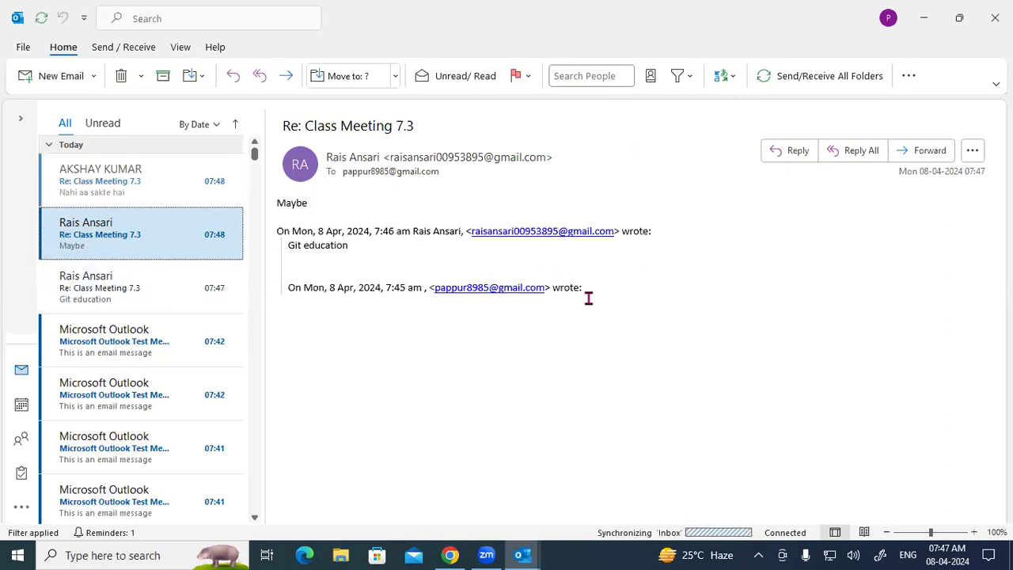
{"action": "left_click", "coordinate": [94, 197]}
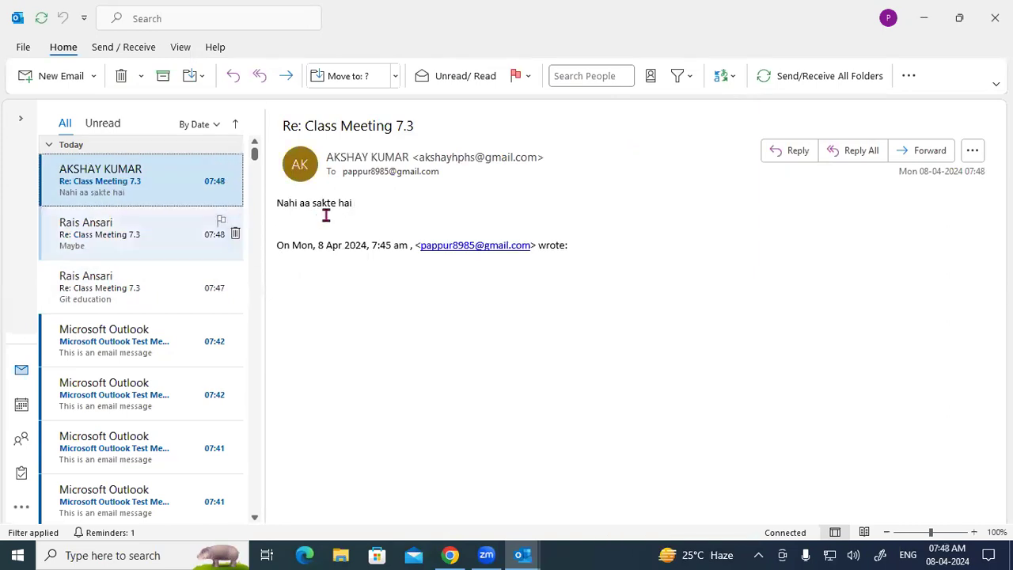
Step: Select the reply's message line, try its e-mail link and dismiss the app chooser
{"action": "left_click", "coordinate": [264, 205]}
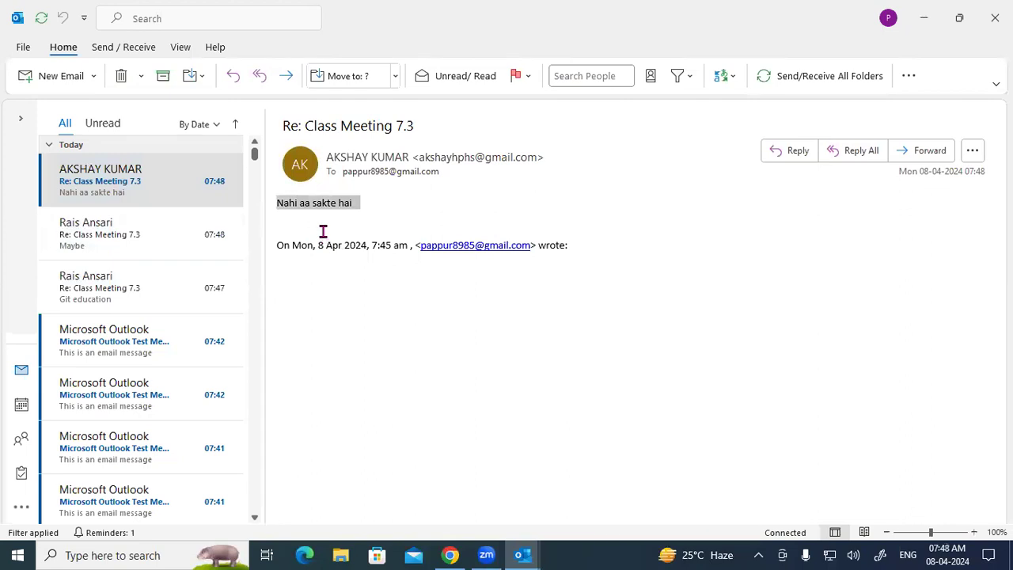
{"action": "left_click", "coordinate": [427, 245]}
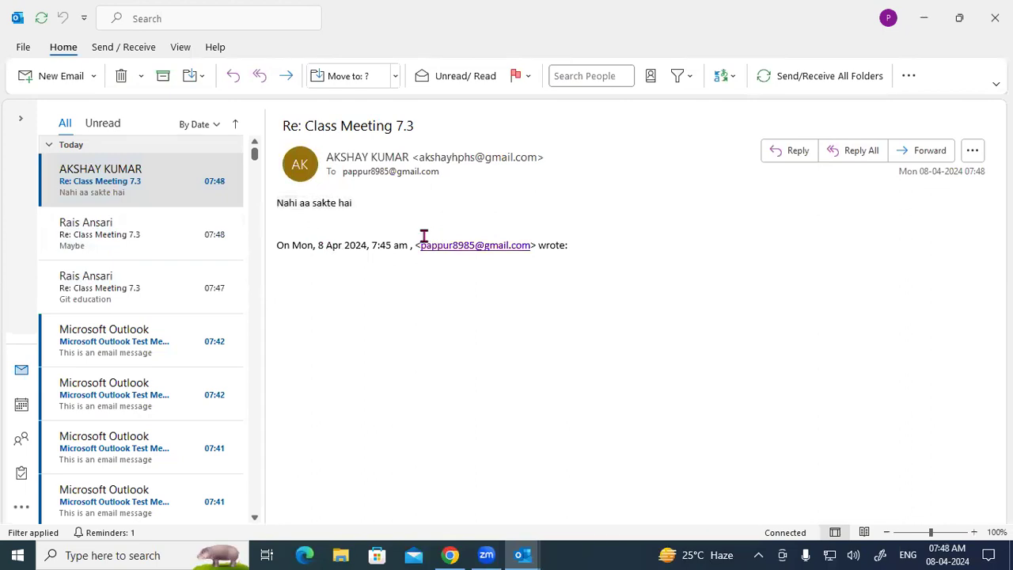
{"action": "left_click", "coordinate": [673, 344]}
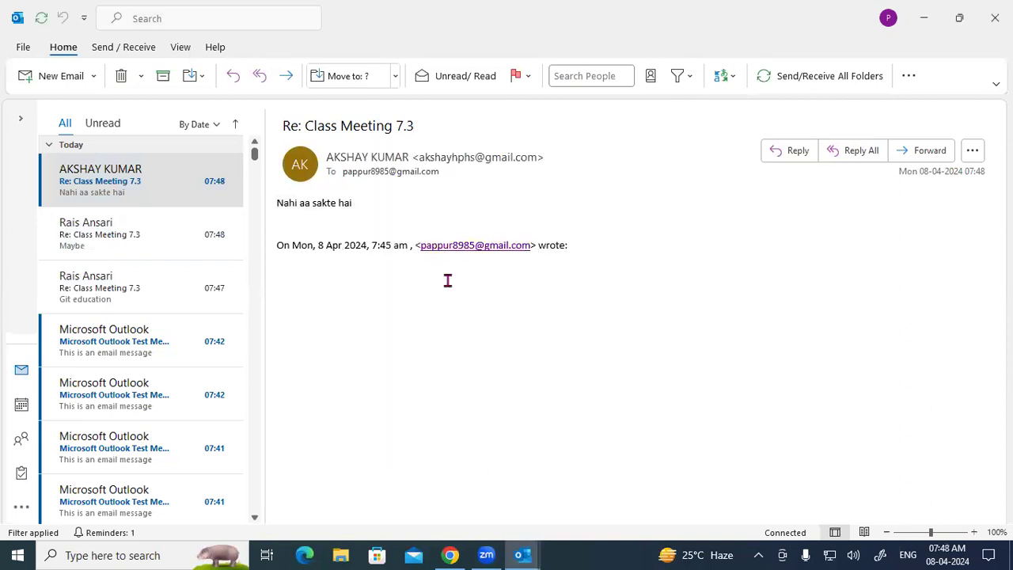
Step: Create a new meeting request and visit the Required, Optional, Location and body fields without adding anyone
{"action": "left_click", "coordinate": [92, 76]}
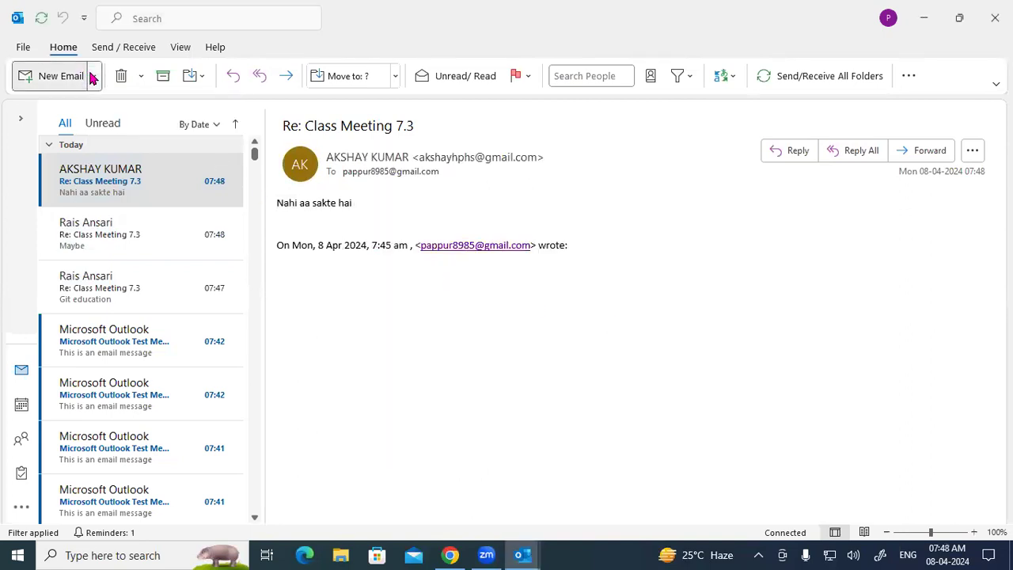
{"action": "left_click", "coordinate": [71, 145]}
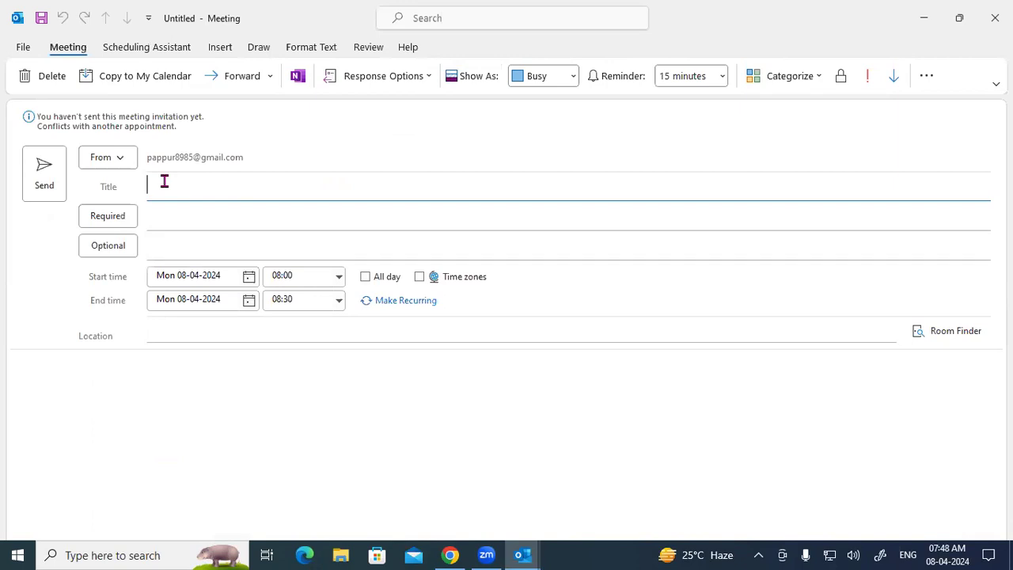
{"action": "left_click", "coordinate": [163, 219]}
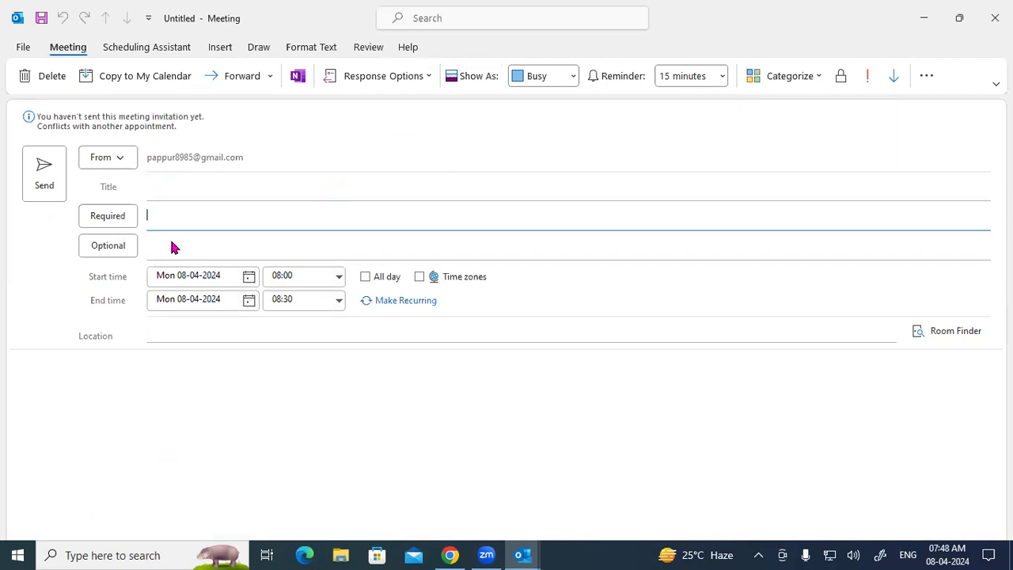
{"action": "left_click", "coordinate": [125, 249]}
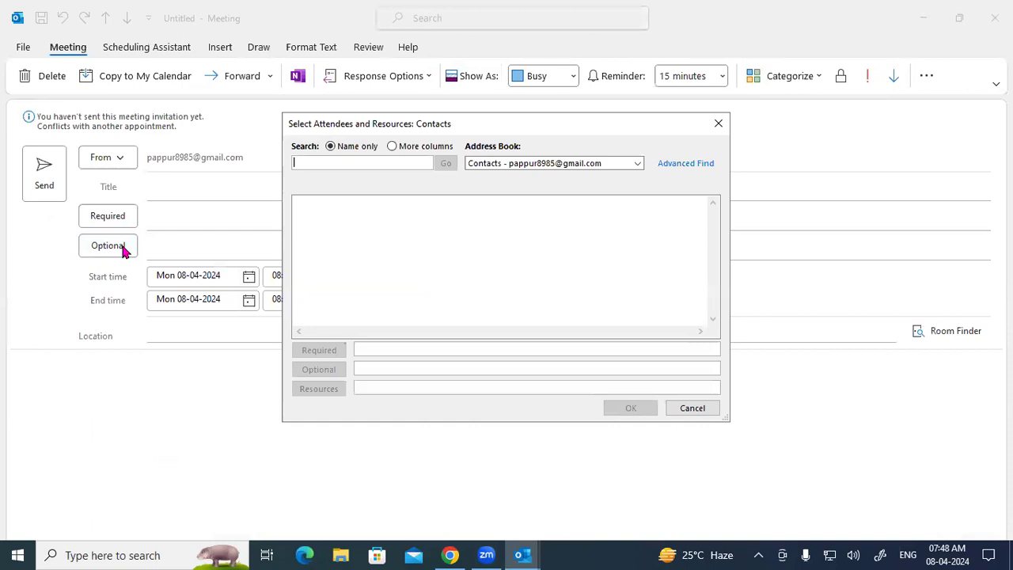
{"action": "left_click", "coordinate": [718, 124]}
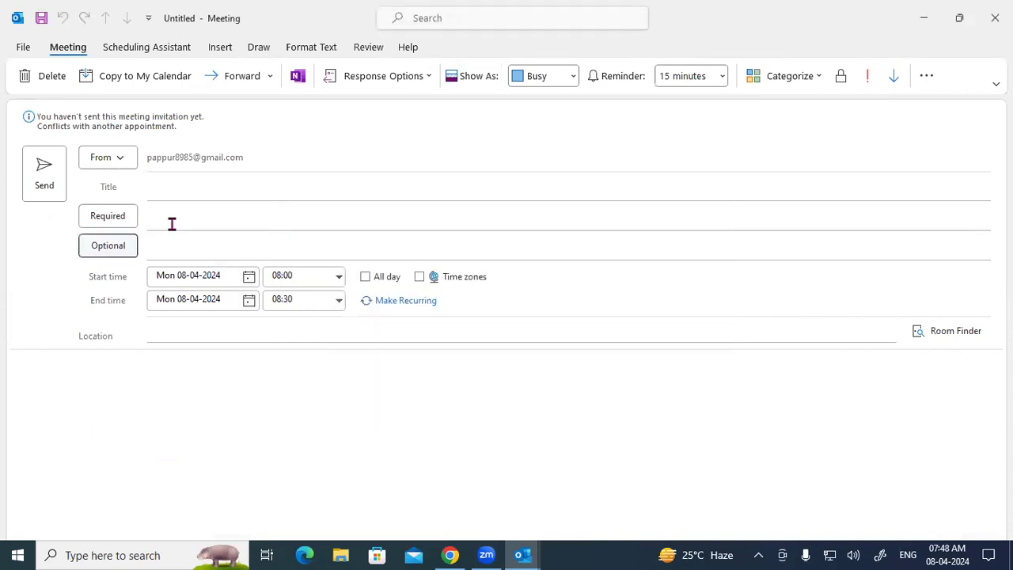
{"action": "left_click", "coordinate": [172, 224]}
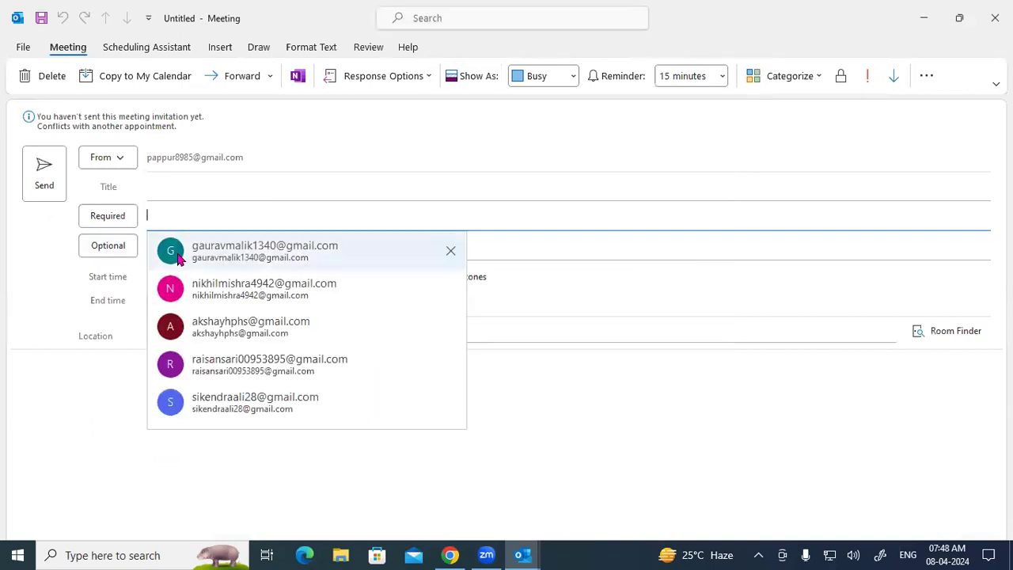
{"action": "left_click", "coordinate": [128, 266]}
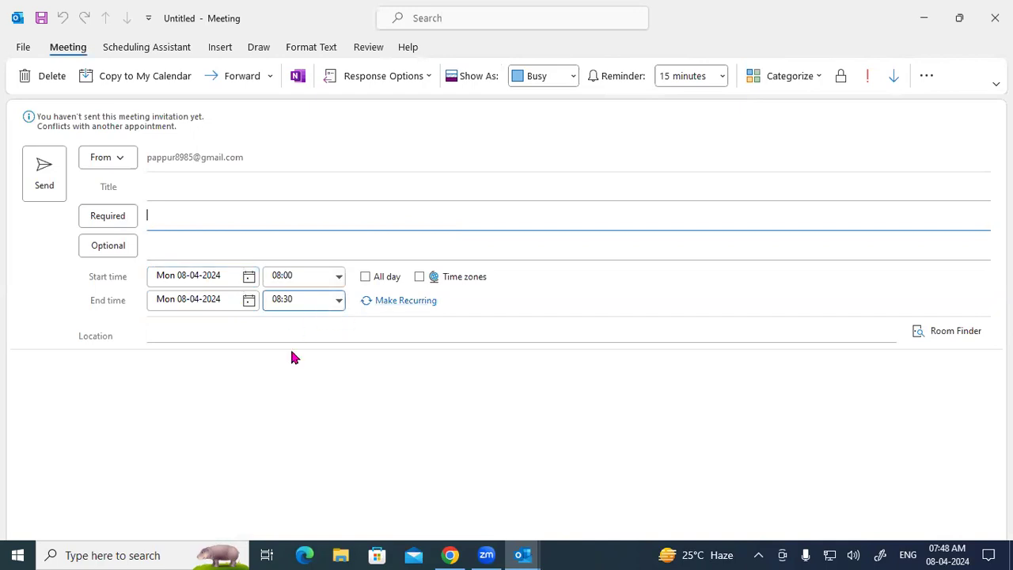
{"action": "left_click", "coordinate": [156, 329]}
{"action": "left_click", "coordinate": [115, 423]}
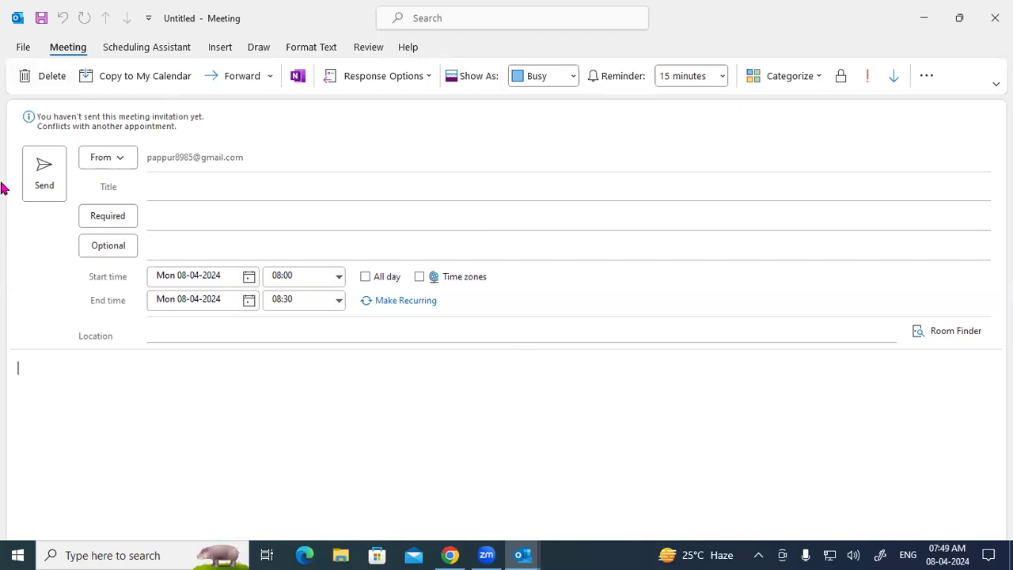
Step: Copy the meeting to My Calendar as accepted, dismiss 'The operation failed.', then forward it
{"action": "left_click", "coordinate": [136, 79]}
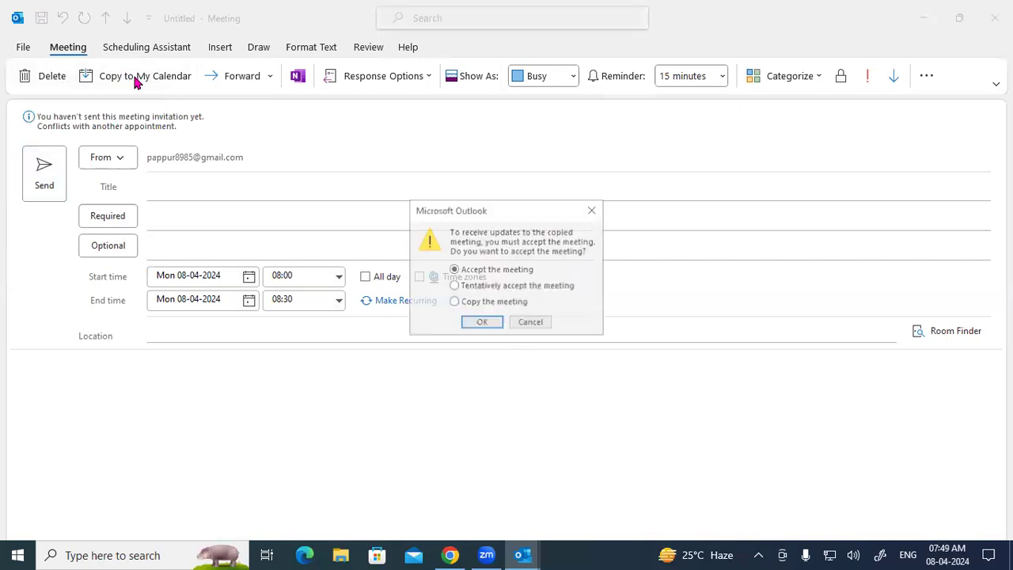
{"action": "left_click", "coordinate": [487, 323]}
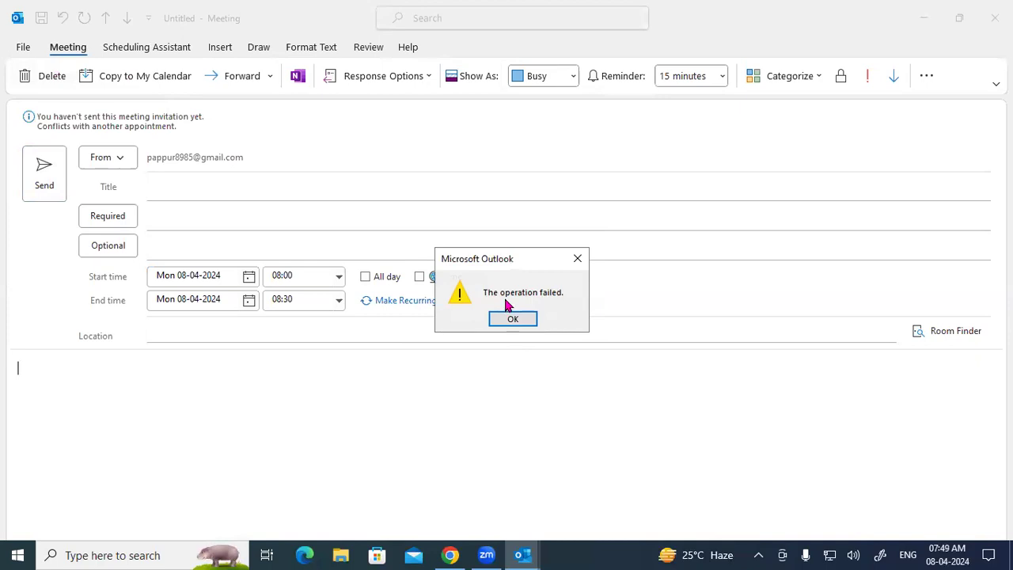
{"action": "left_click", "coordinate": [577, 258]}
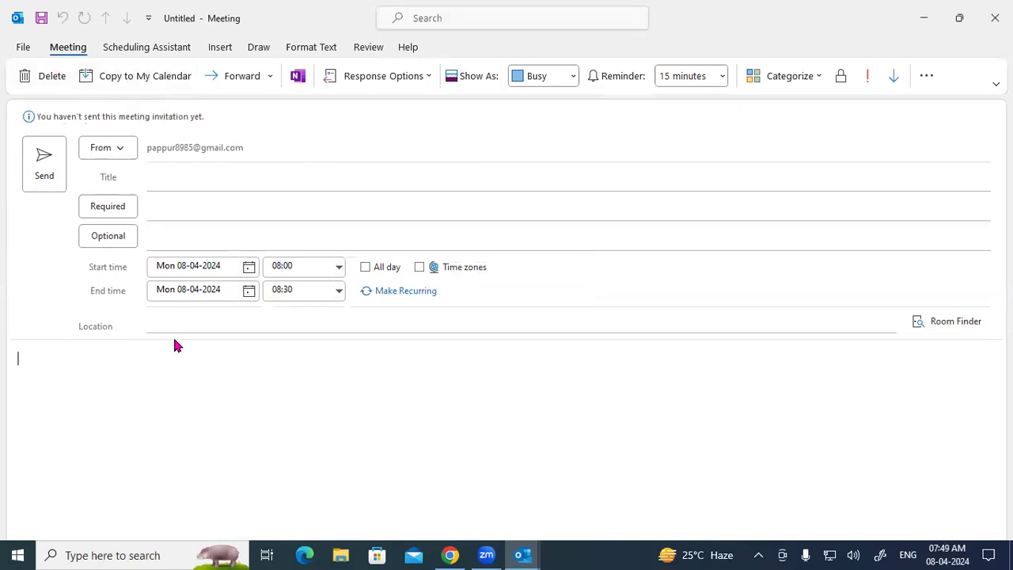
{"action": "left_click", "coordinate": [242, 77]}
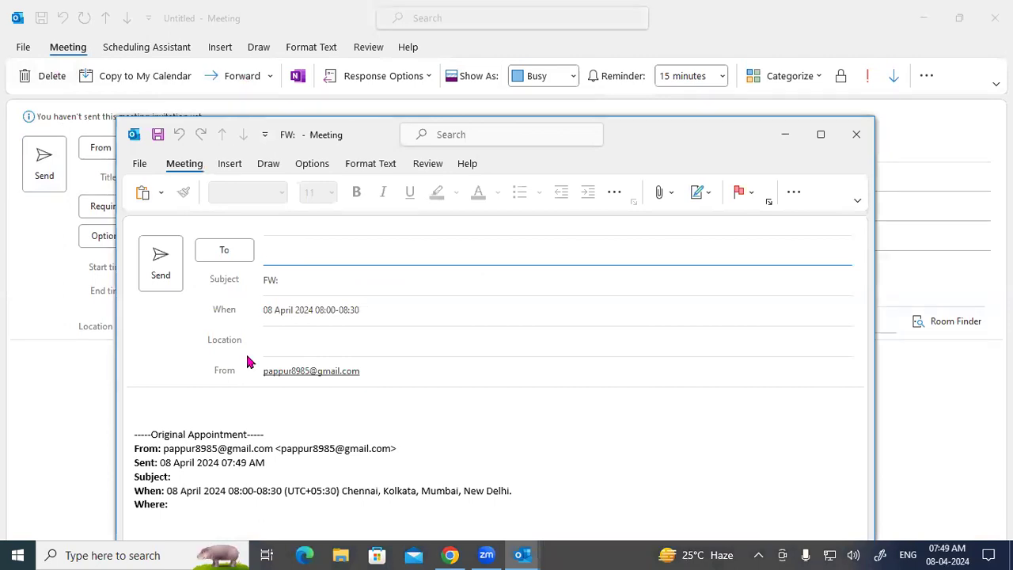
Step: Move the FW window up and select lines of the quoted Original Appointment header
{"action": "left_click_drag", "start_coordinate": [639, 148], "coordinate": [647, 32]}
{"action": "left_click_drag", "start_coordinate": [160, 319], "coordinate": [259, 320]}
{"action": "left_click_drag", "start_coordinate": [171, 332], "coordinate": [259, 333]}
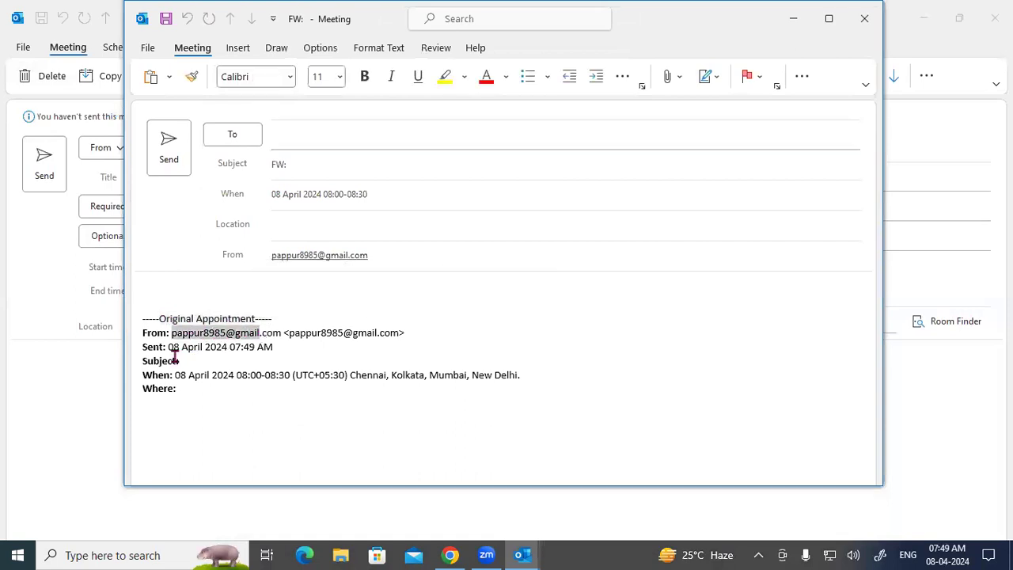
{"action": "left_click_drag", "start_coordinate": [171, 348], "coordinate": [274, 348]}
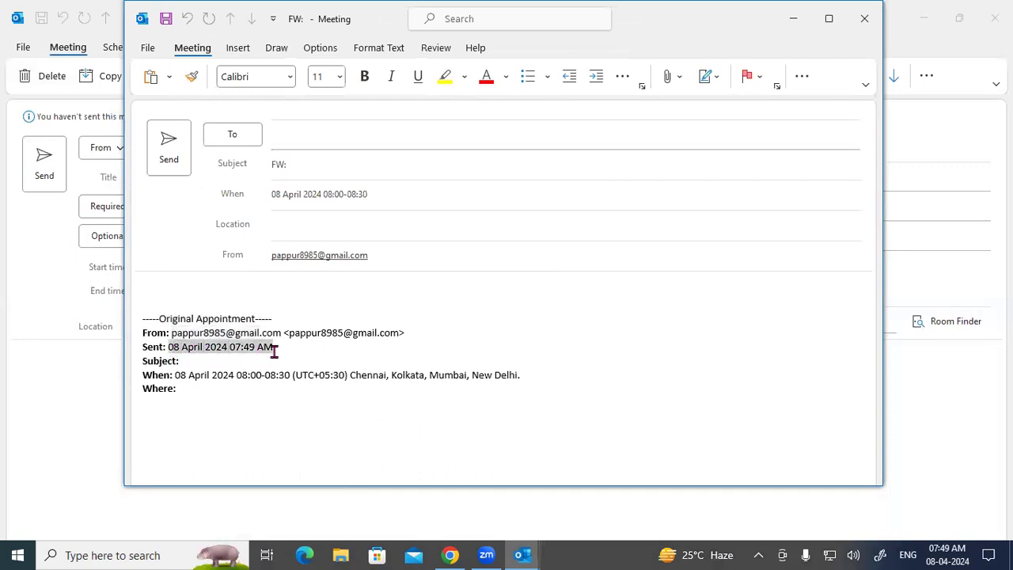
{"action": "left_click", "coordinate": [194, 363]}
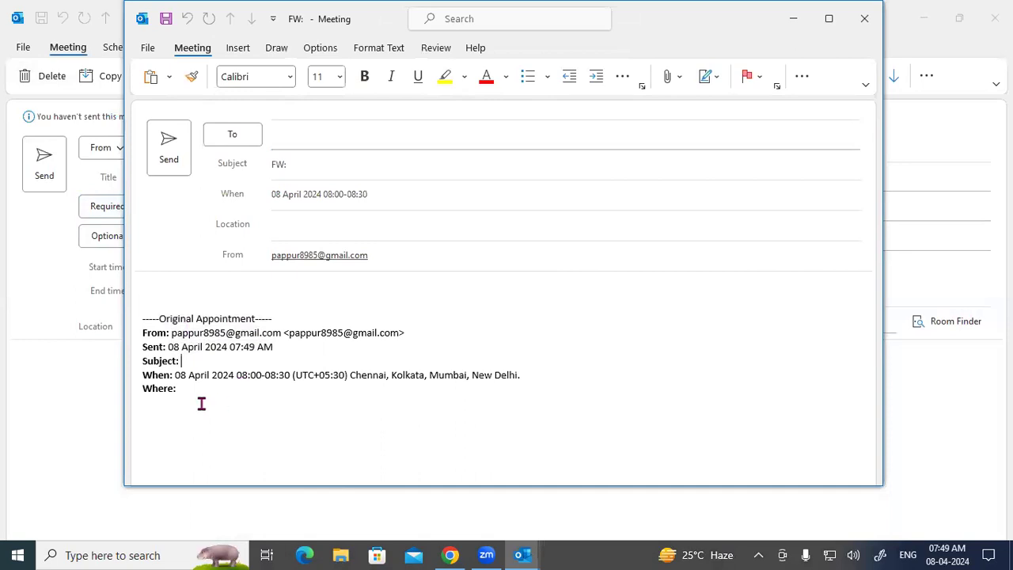
{"action": "left_click_drag", "start_coordinate": [174, 375], "coordinate": [507, 374]}
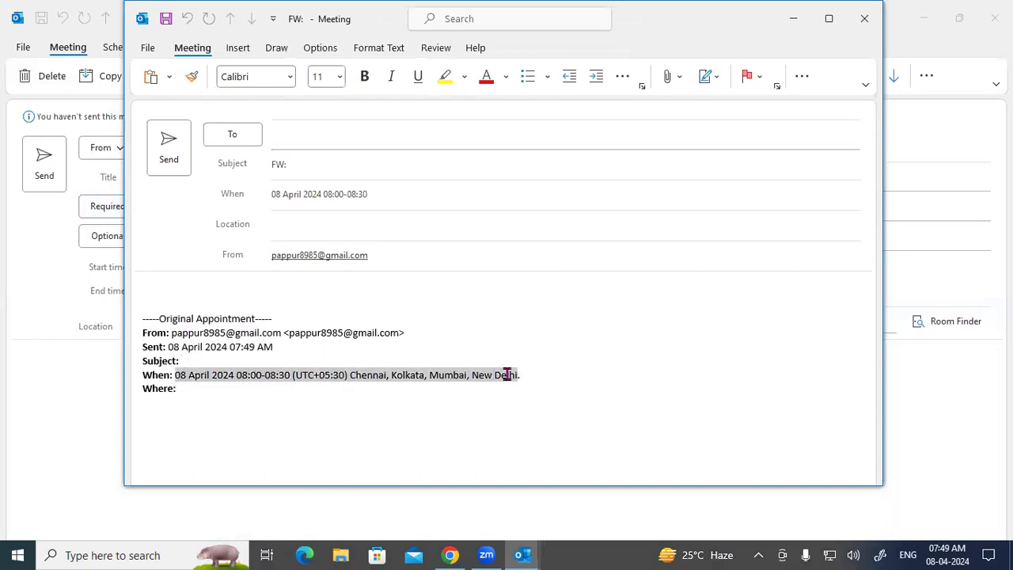
{"action": "left_click", "coordinate": [202, 393]}
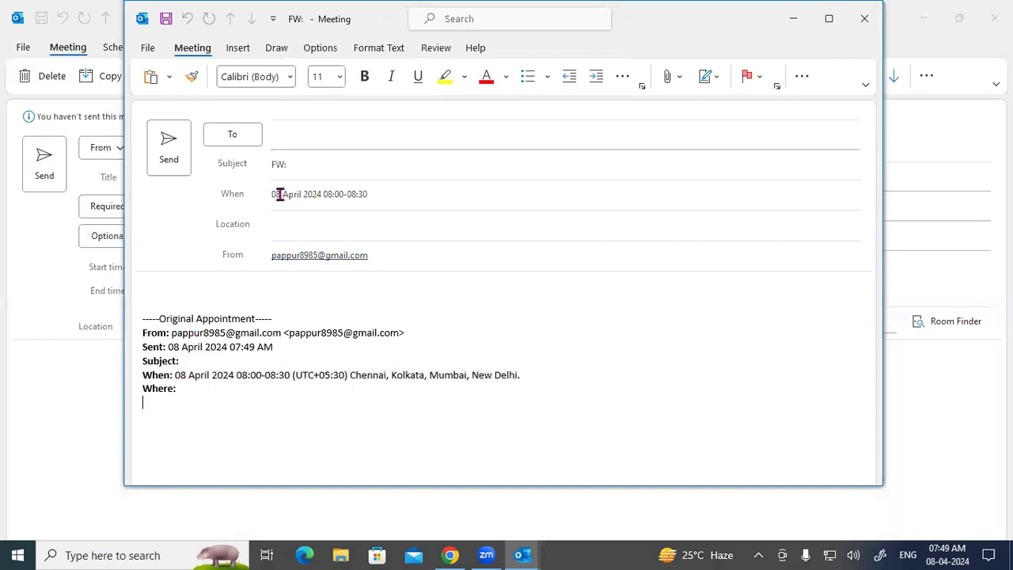
Step: Add a suggested contact as recipient and send the forwarded meeting
{"action": "left_click", "coordinate": [294, 142]}
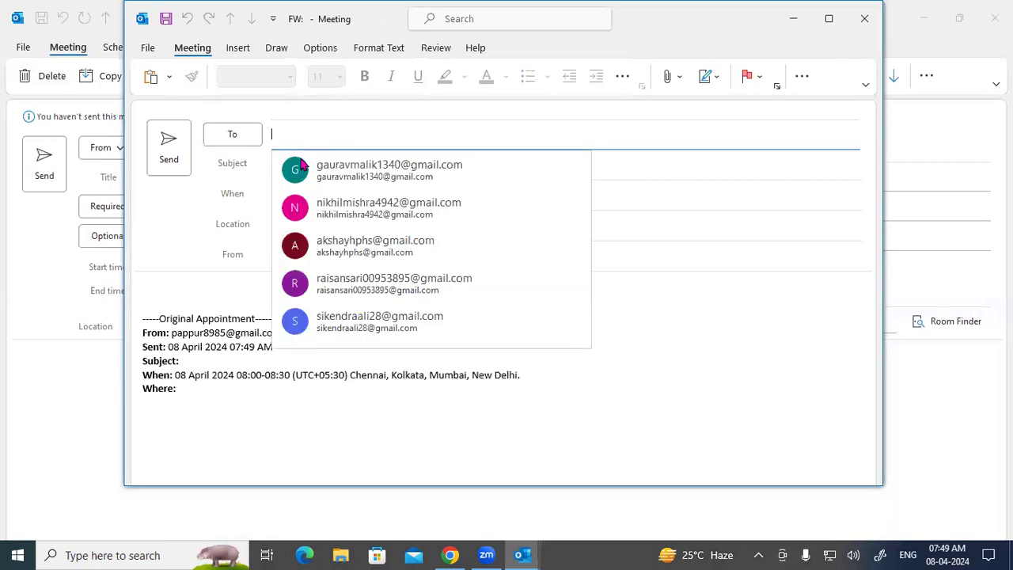
{"action": "left_click", "coordinate": [322, 284]}
{"action": "left_click", "coordinate": [302, 226]}
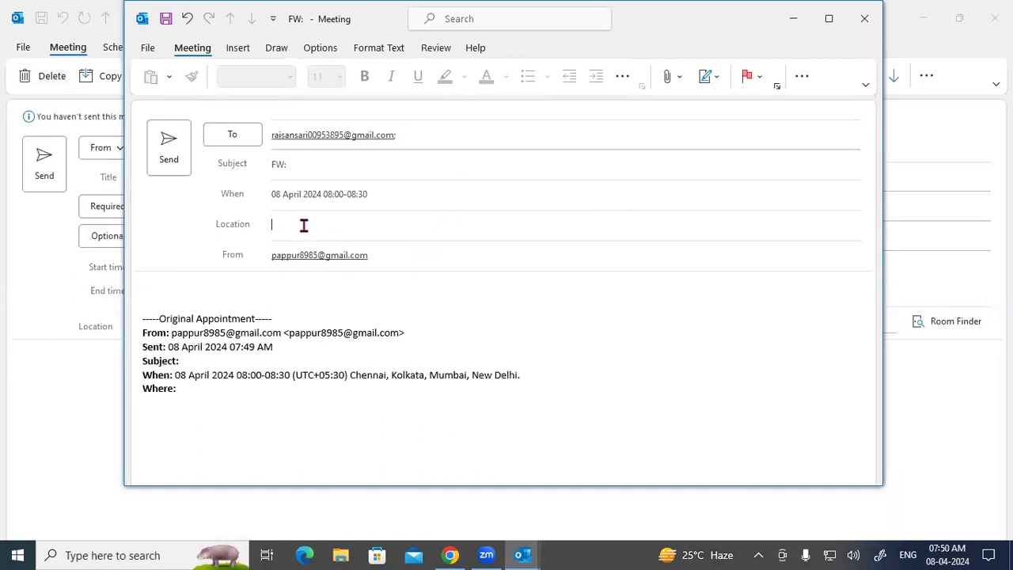
{"action": "left_click", "coordinate": [166, 151]}
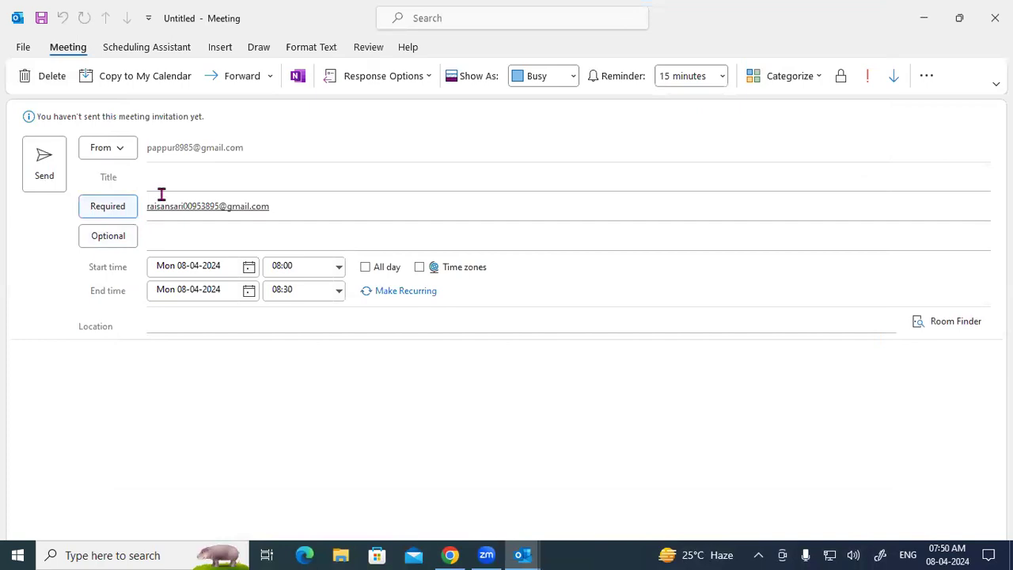
{"action": "left_click", "coordinate": [297, 79]}
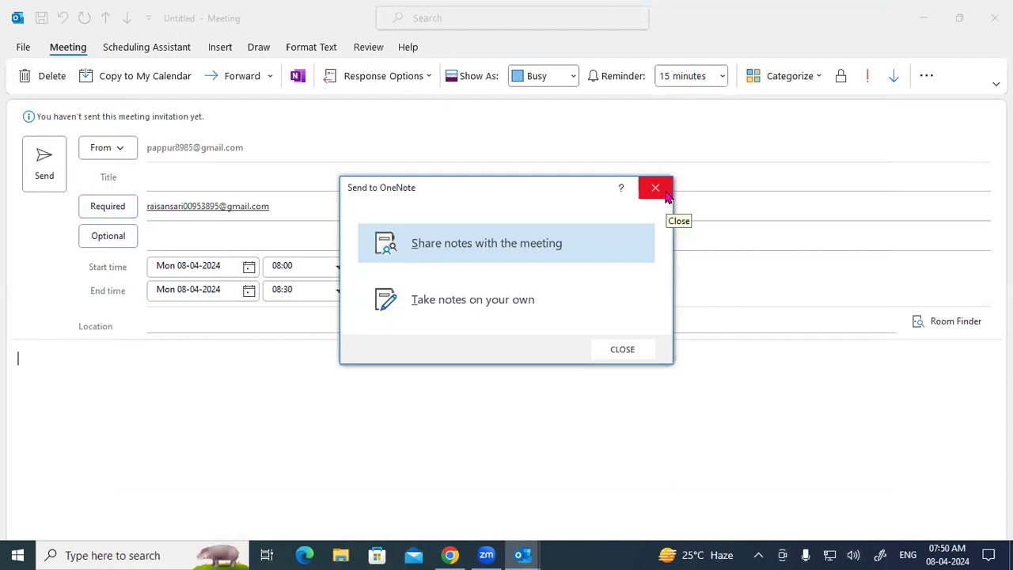
{"action": "left_click", "coordinate": [503, 313]}
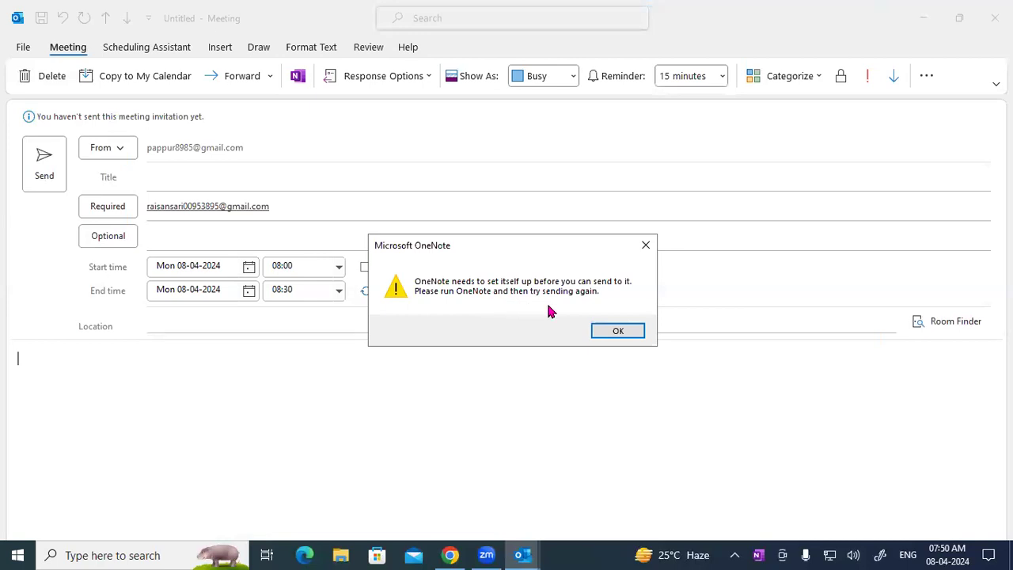
{"action": "left_click", "coordinate": [608, 331]}
{"action": "left_click", "coordinate": [295, 83]}
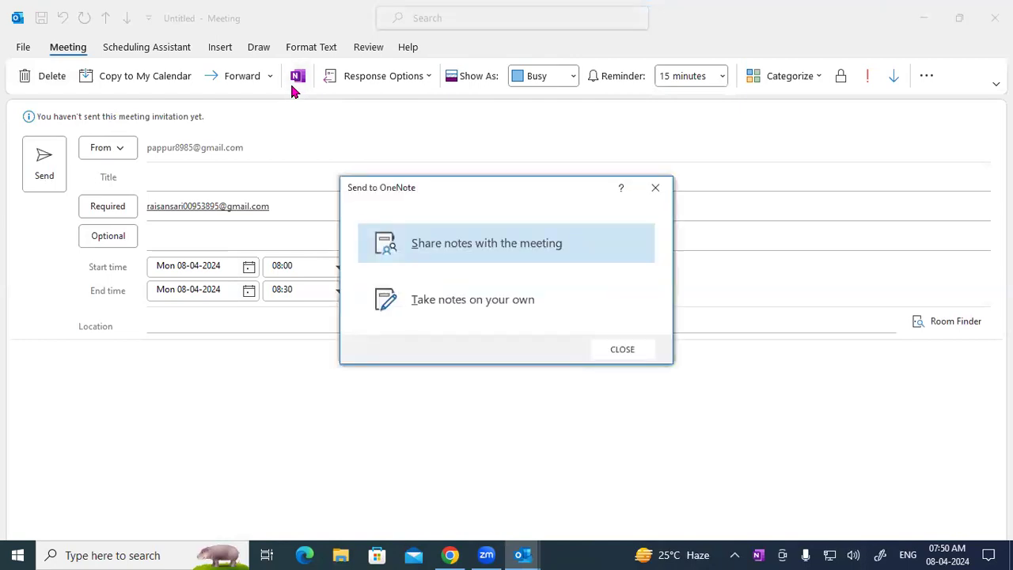
{"action": "left_click", "coordinate": [655, 188]}
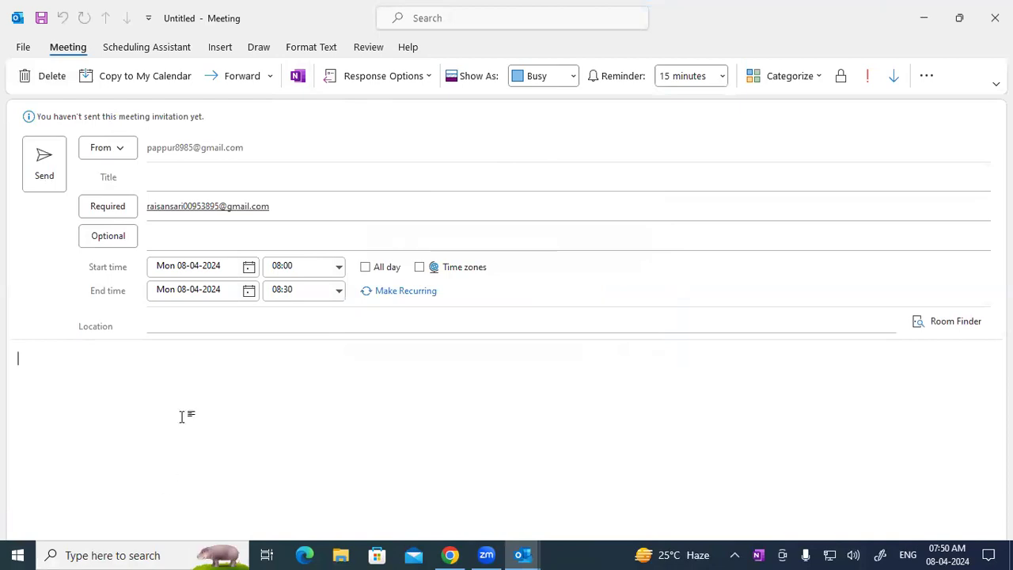
Step: Check Response Options, Show As (Busy) and Reminder (15 minutes) without changes, then open Categorize
{"action": "left_click", "coordinate": [369, 80]}
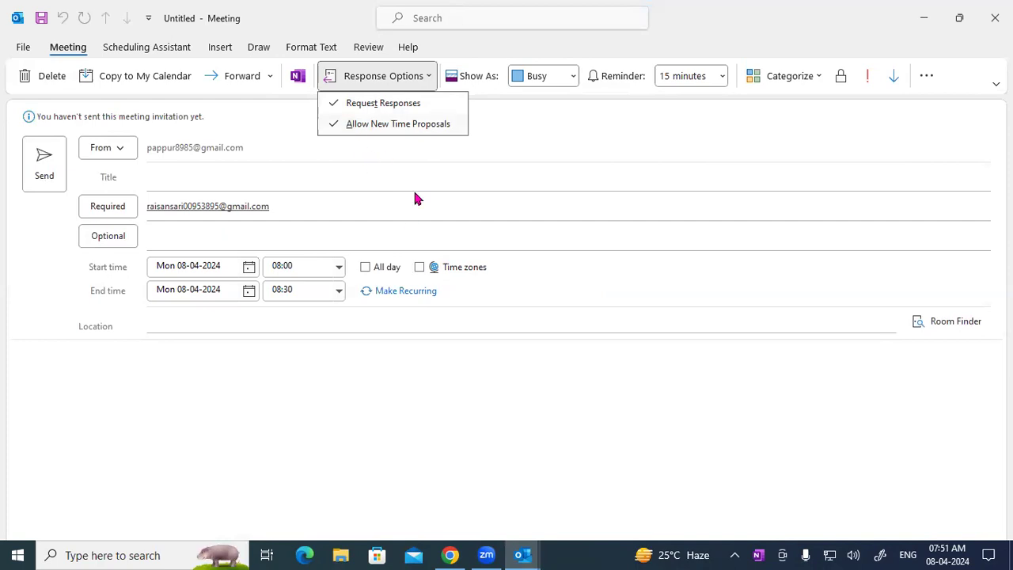
{"action": "left_click", "coordinate": [462, 158]}
{"action": "left_click", "coordinate": [575, 75]}
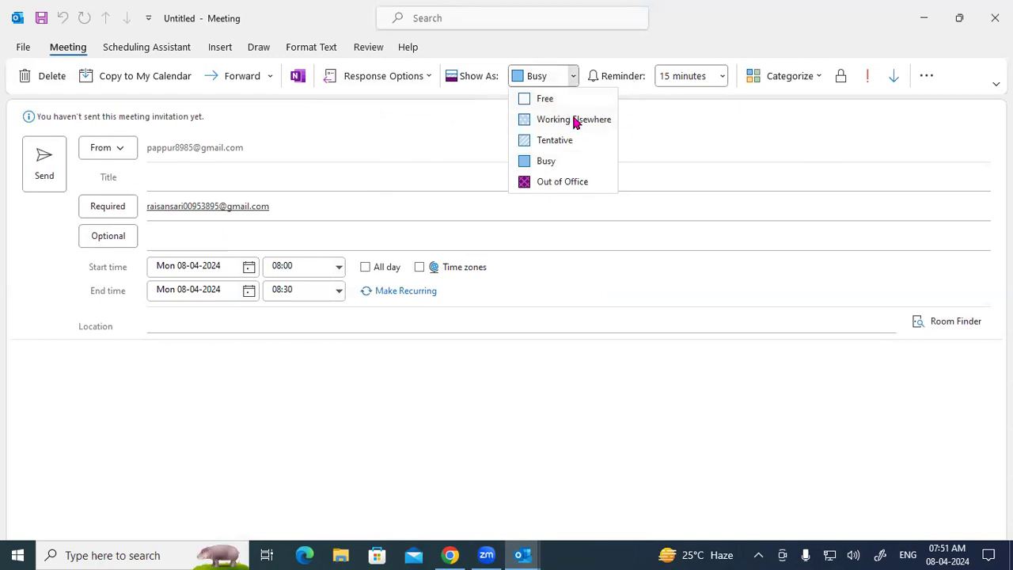
{"action": "left_click", "coordinate": [555, 163]}
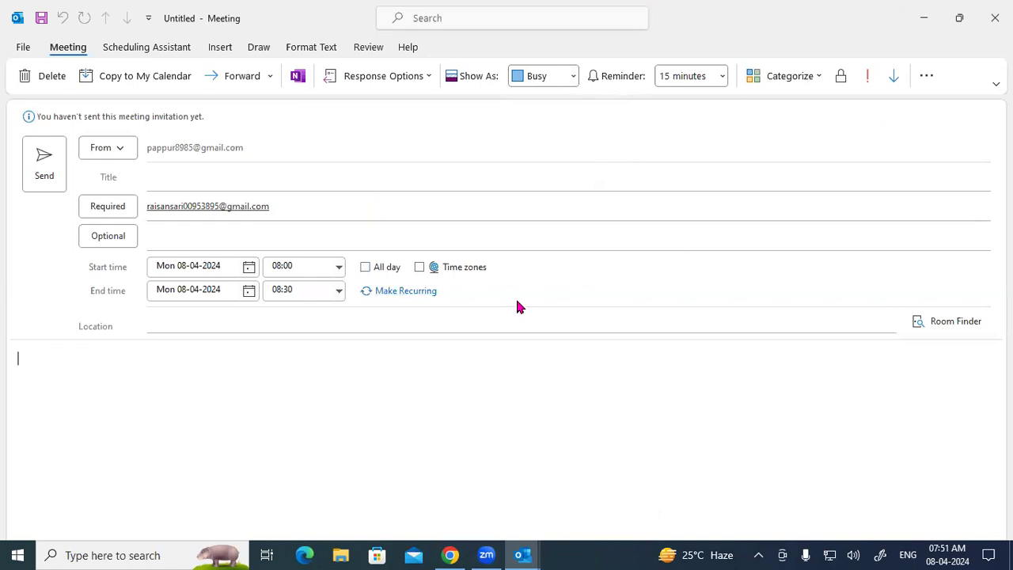
{"action": "left_click", "coordinate": [722, 76]}
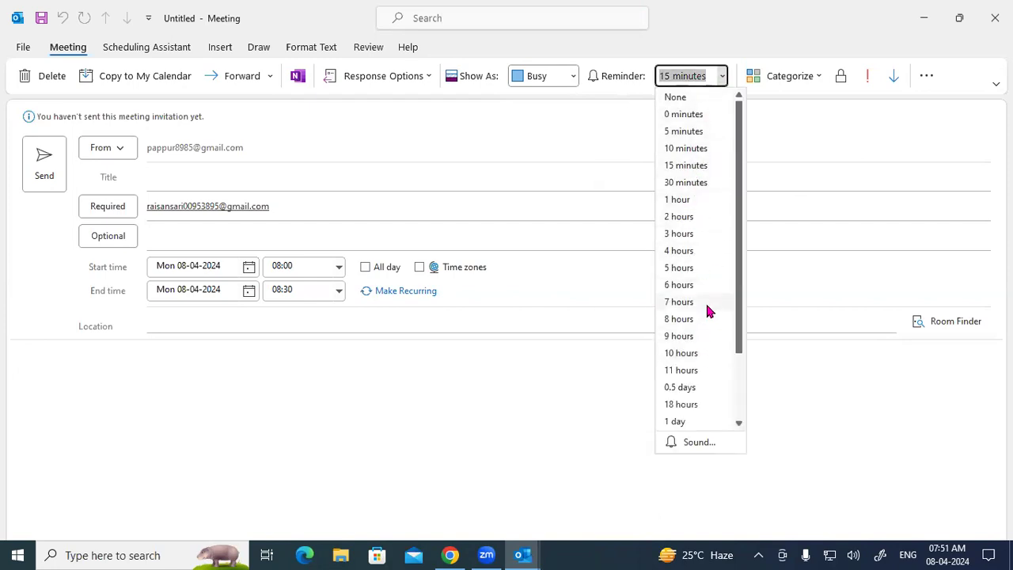
{"action": "left_click", "coordinate": [565, 212]}
{"action": "left_click", "coordinate": [788, 77]}
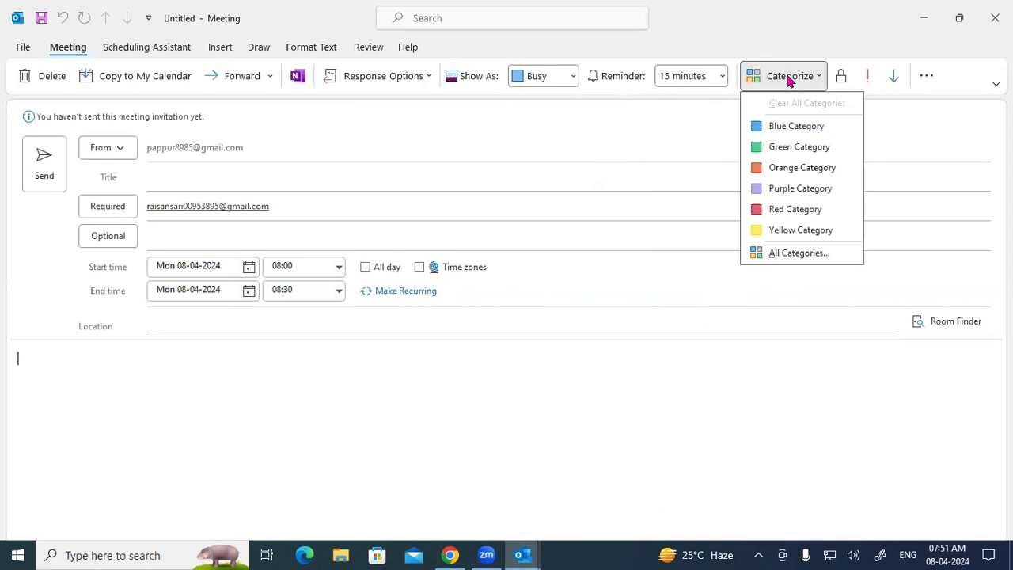
Step: Apply Red Category to the meeting, keeping its default name in the Rename Category prompt
{"action": "left_click", "coordinate": [793, 209]}
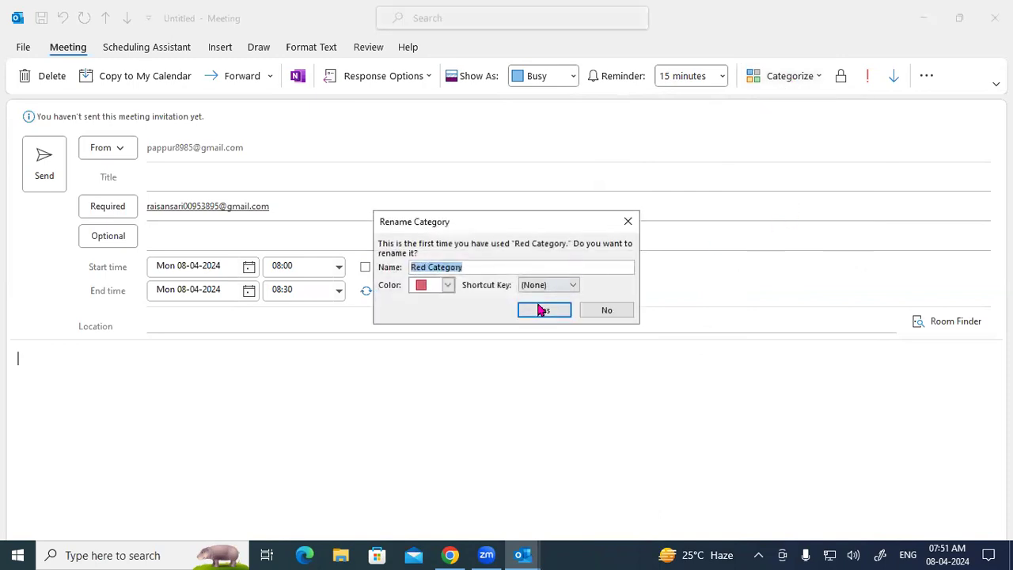
{"action": "left_click", "coordinate": [537, 311]}
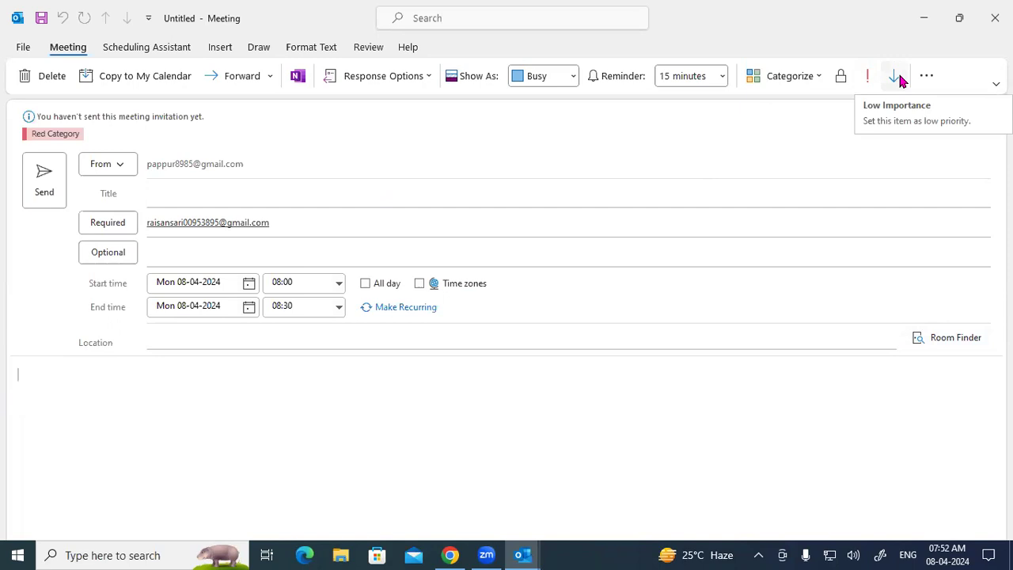
Step: Move the meeting to Thu 11 April 2024, 08:00–08:30 in the Scheduling Assistant, then ink an 8
{"action": "left_click", "coordinate": [144, 50]}
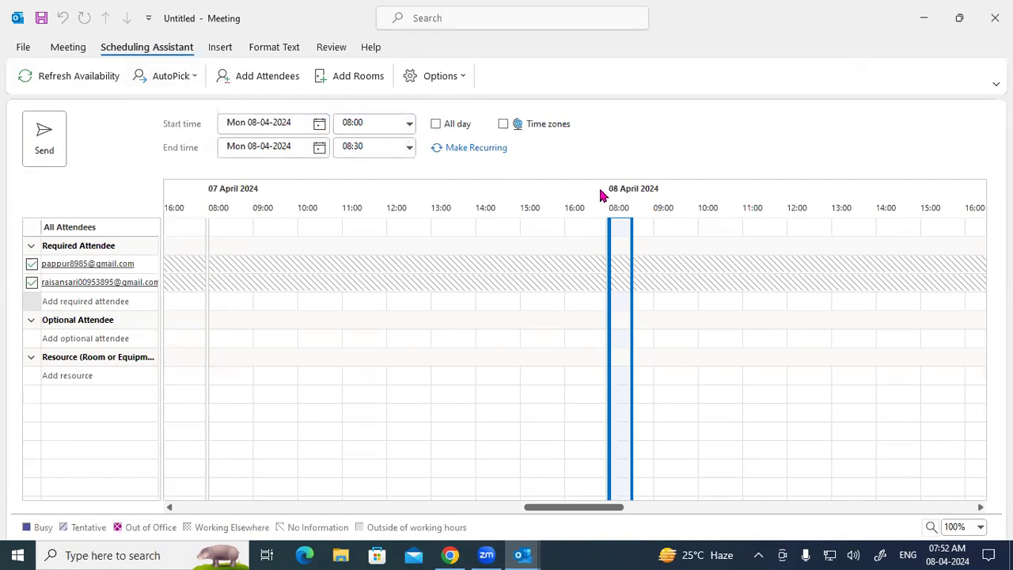
{"action": "left_click_drag", "start_coordinate": [605, 503], "coordinate": [626, 508]}
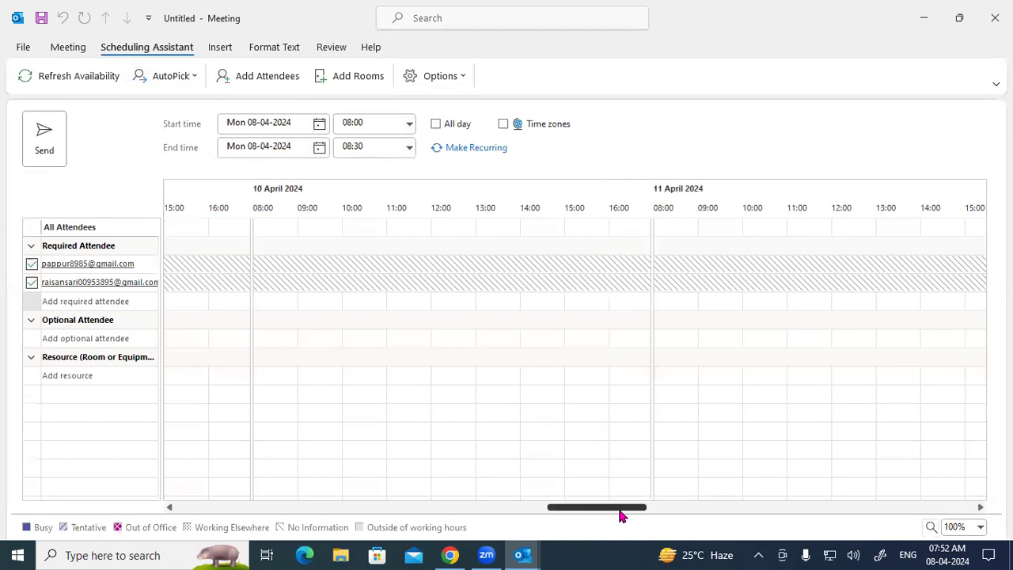
{"action": "left_click", "coordinate": [669, 231]}
{"action": "left_click", "coordinate": [657, 227]}
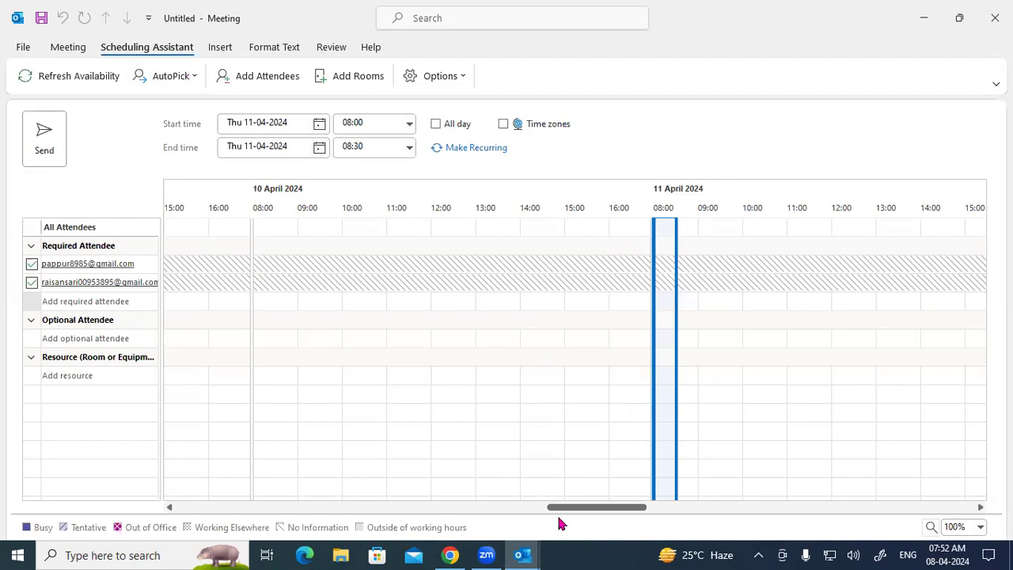
{"action": "mouse_move", "coordinate": [456, 264]}
{"action": "left_mouse_down"}
{"action": "mouse_move", "coordinate": [576, 223]}
{"action": "mouse_move", "coordinate": [599, 226]}
{"action": "mouse_move", "coordinate": [595, 244]}
{"action": "left_mouse_up"}
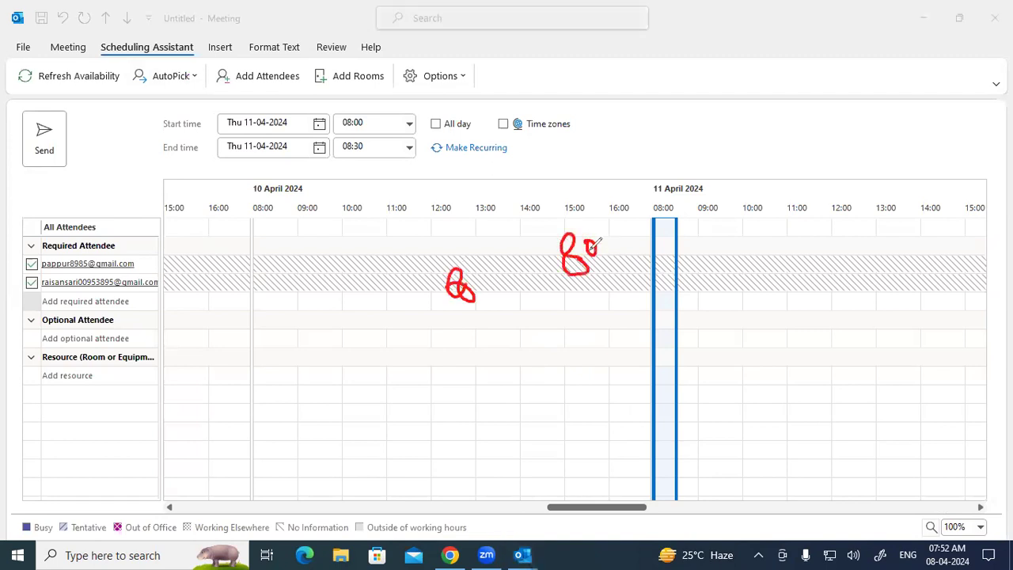
{"action": "left_click", "coordinate": [581, 245]}
{"action": "left_click", "coordinate": [586, 257]}
{"action": "mouse_move", "coordinate": [612, 171]}
{"action": "left_mouse_down"}
{"action": "mouse_move", "coordinate": [621, 190]}
{"action": "mouse_move", "coordinate": [649, 146]}
{"action": "mouse_move", "coordinate": [688, 136]}
{"action": "left_mouse_up"}
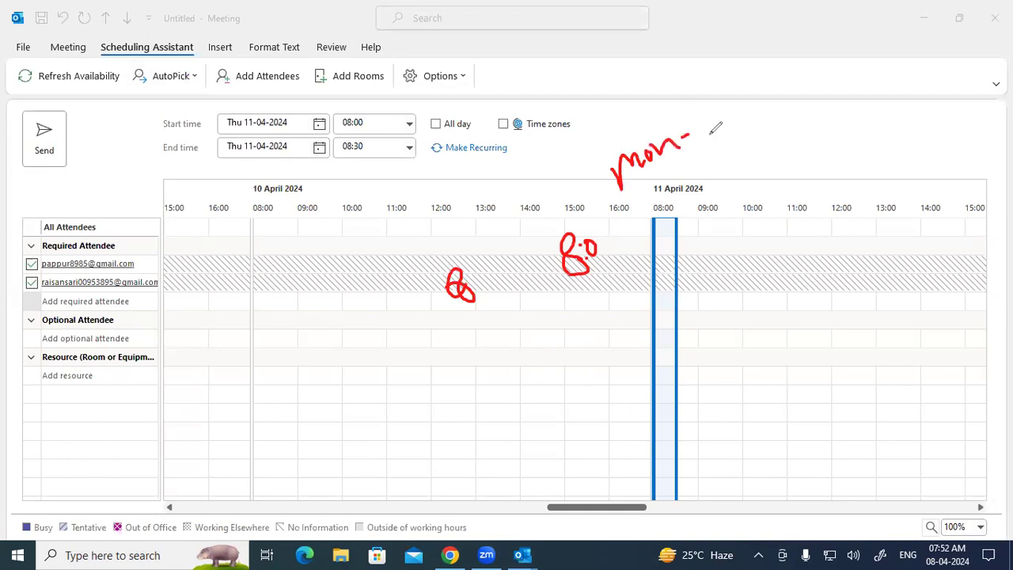
{"action": "mouse_move", "coordinate": [782, 102]}
{"action": "left_mouse_down"}
{"action": "mouse_move", "coordinate": [854, 44]}
{"action": "mouse_move", "coordinate": [842, 55]}
{"action": "left_mouse_up"}
{"action": "left_click", "coordinate": [822, 64]}
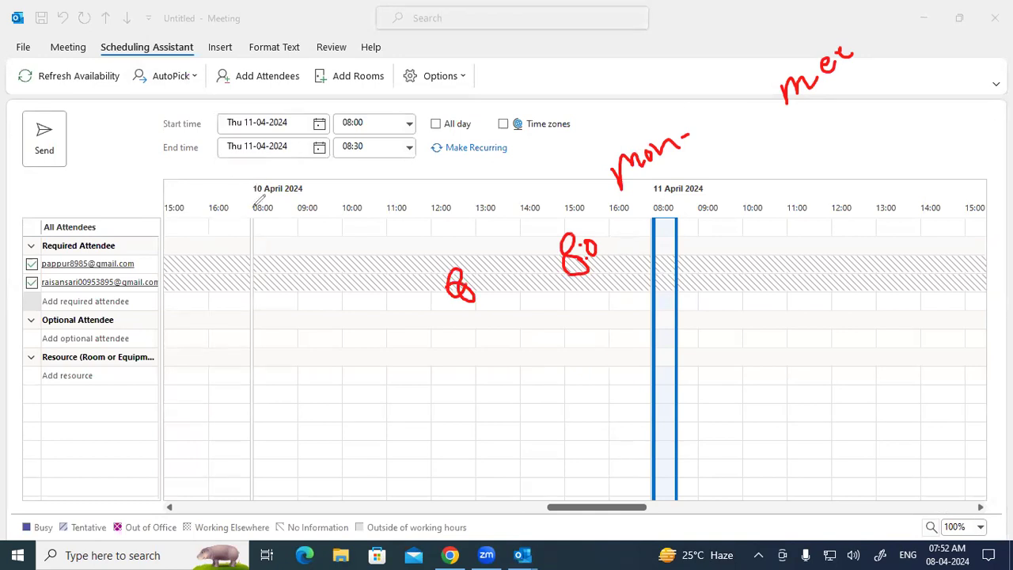
{"action": "mouse_move", "coordinate": [274, 174]}
{"action": "left_mouse_down"}
{"action": "mouse_move", "coordinate": [248, 190]}
{"action": "mouse_move", "coordinate": [299, 179]}
{"action": "mouse_move", "coordinate": [273, 174]}
{"action": "left_mouse_up"}
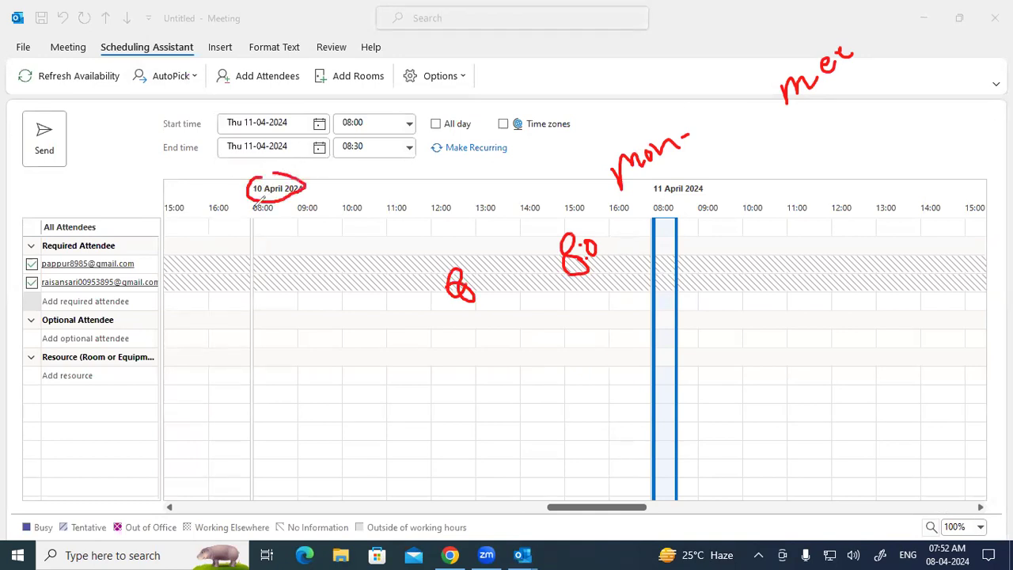
{"action": "left_click_drag", "start_coordinate": [262, 242], "coordinate": [273, 209]}
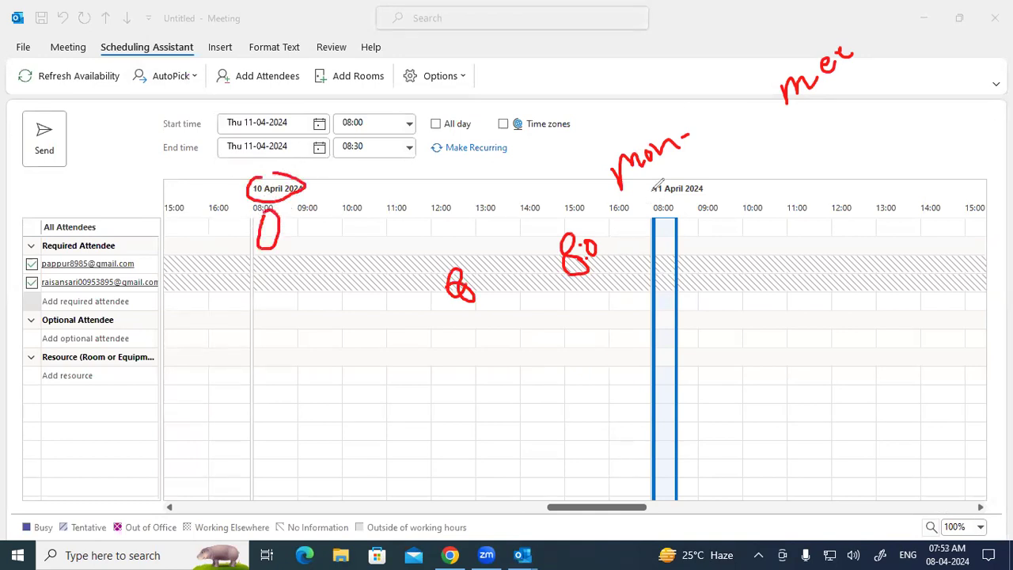
{"action": "mouse_move", "coordinate": [663, 217]}
{"action": "left_mouse_down"}
{"action": "mouse_move", "coordinate": [658, 252]}
{"action": "mouse_move", "coordinate": [678, 224]}
{"action": "mouse_move", "coordinate": [664, 215]}
{"action": "left_mouse_up"}
{"action": "mouse_move", "coordinate": [924, 212]}
{"action": "left_mouse_down"}
{"action": "mouse_move", "coordinate": [939, 198]}
{"action": "mouse_move", "coordinate": [930, 202]}
{"action": "left_mouse_up"}
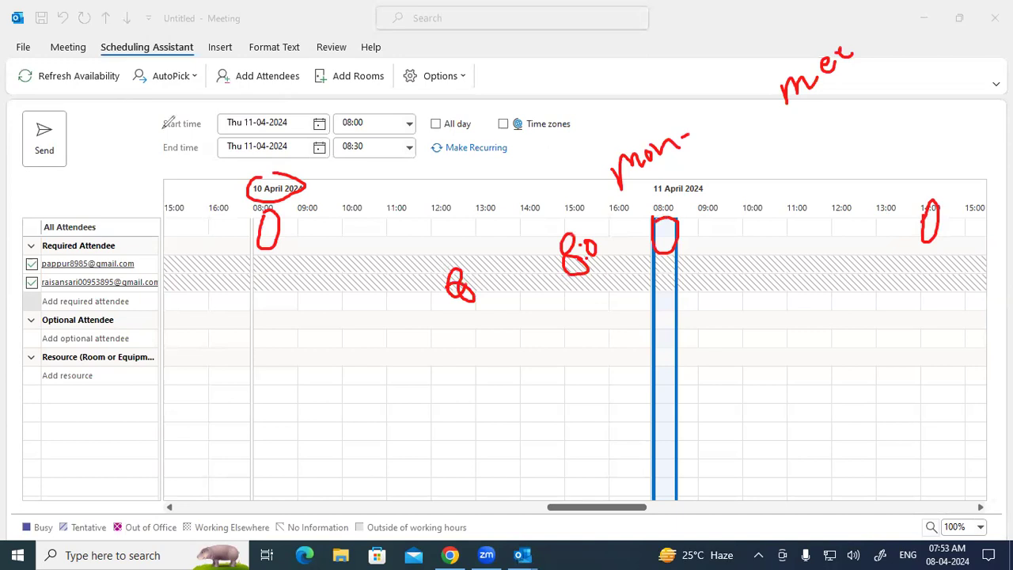
{"action": "mouse_move", "coordinate": [22, 115]}
{"action": "left_mouse_down"}
{"action": "mouse_move", "coordinate": [73, 112]}
{"action": "mouse_move", "coordinate": [18, 111]}
{"action": "left_mouse_up"}
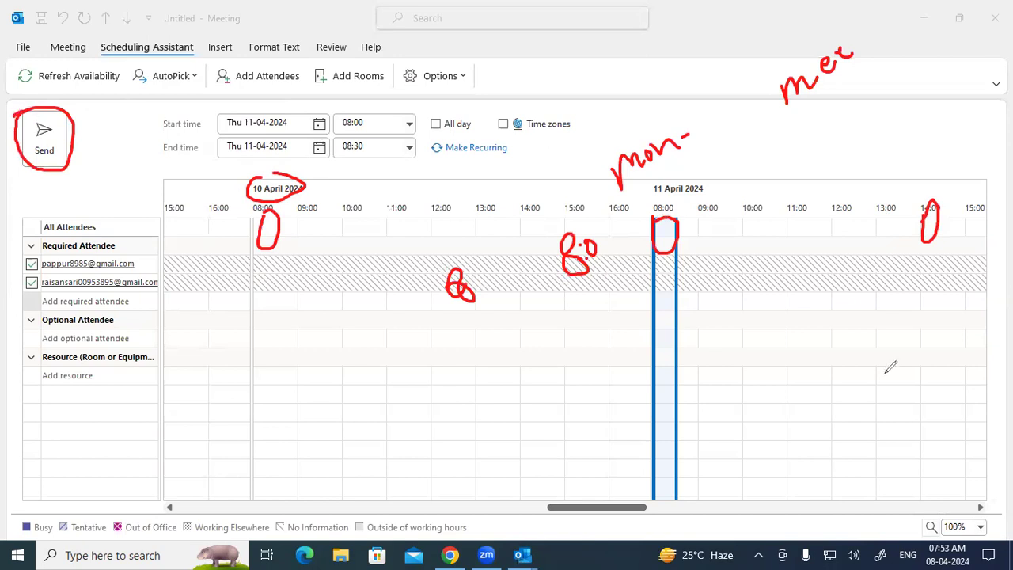
{"action": "key", "text": "Escape"}
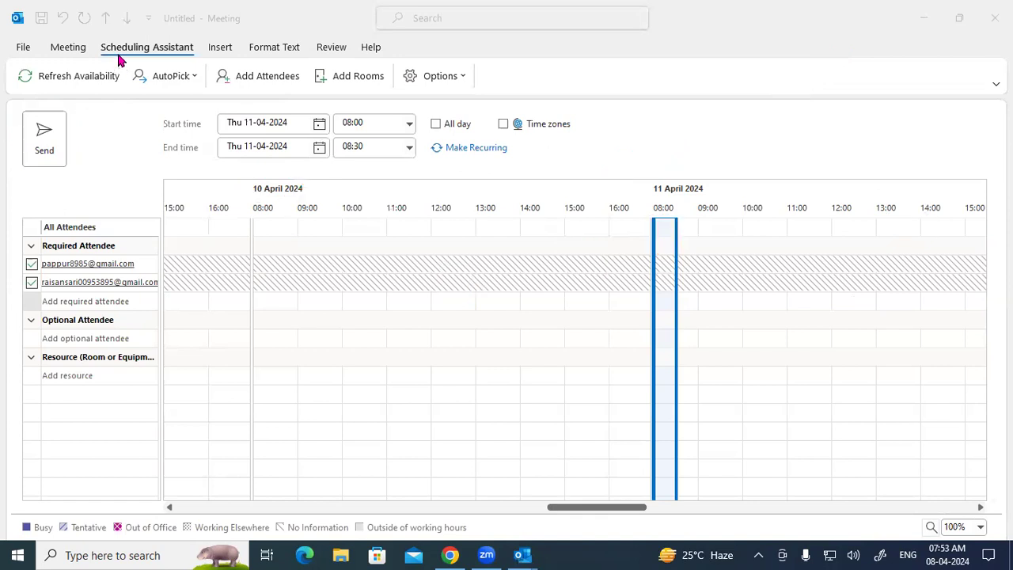
Step: On the Insert tab, browse recent attachments, signatures and table options
{"action": "left_click", "coordinate": [221, 47]}
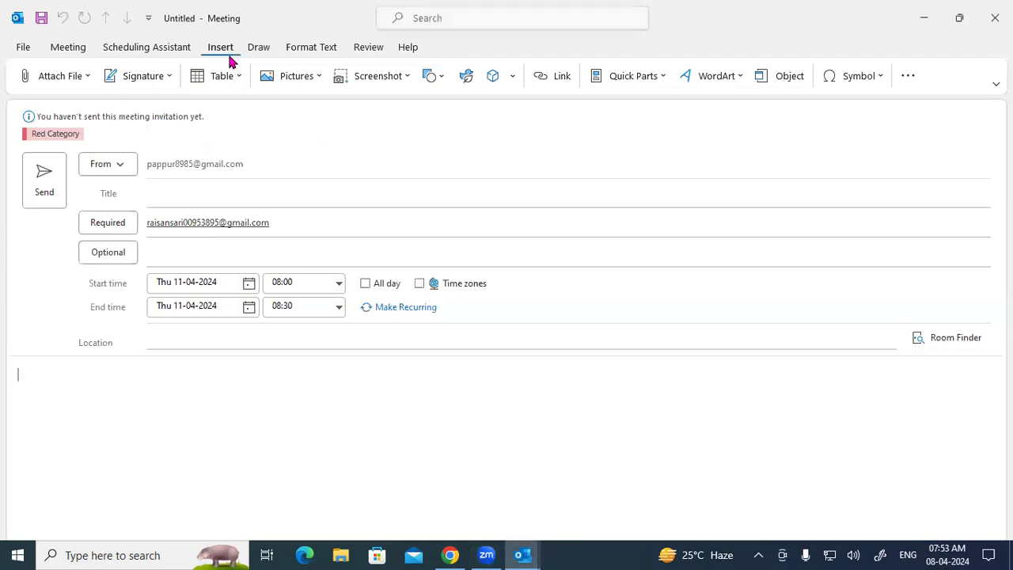
{"action": "left_click", "coordinate": [87, 76]}
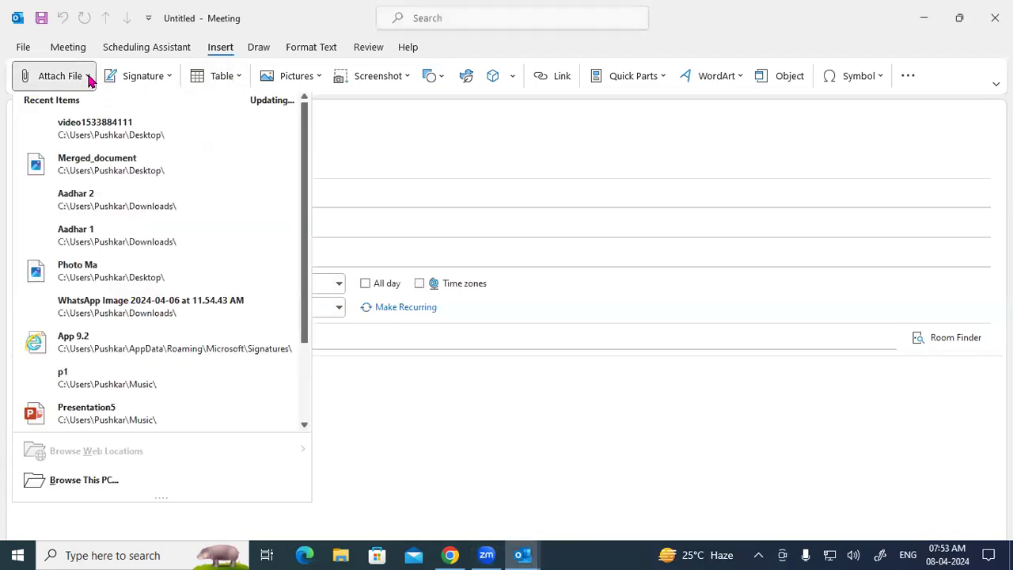
{"action": "left_click", "coordinate": [160, 83]}
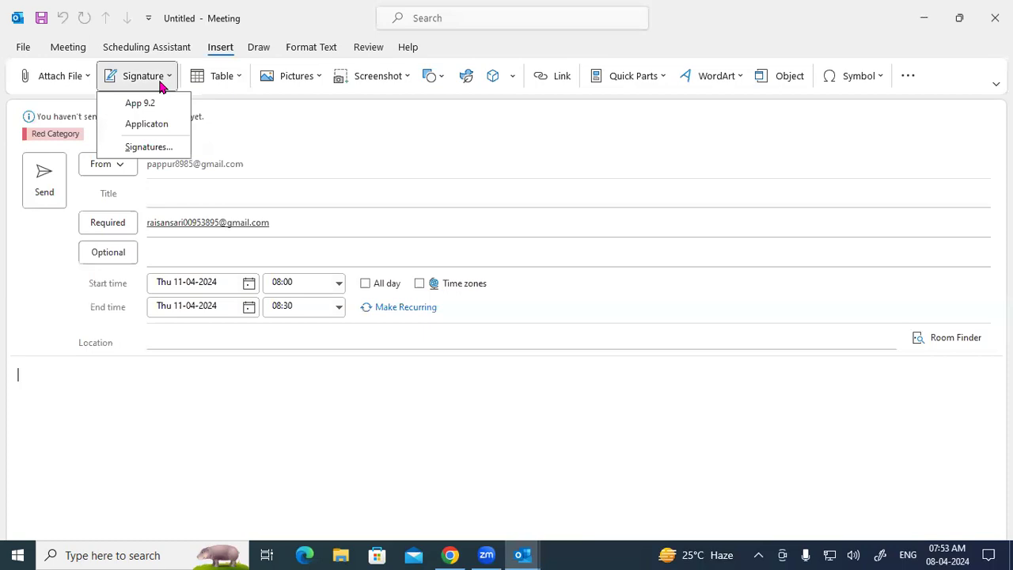
{"action": "left_click", "coordinate": [223, 80]}
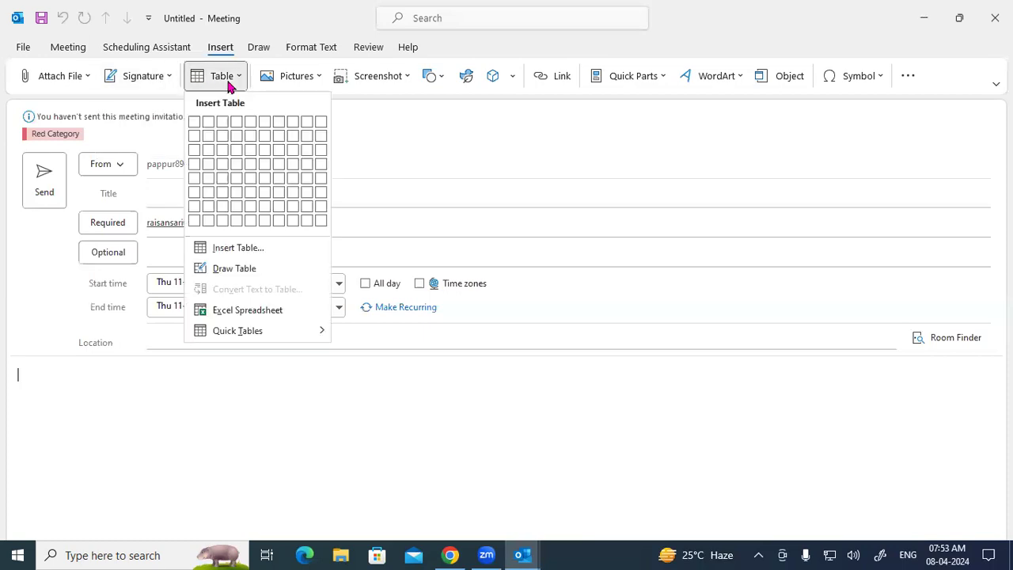
{"action": "left_click", "coordinate": [427, 119]}
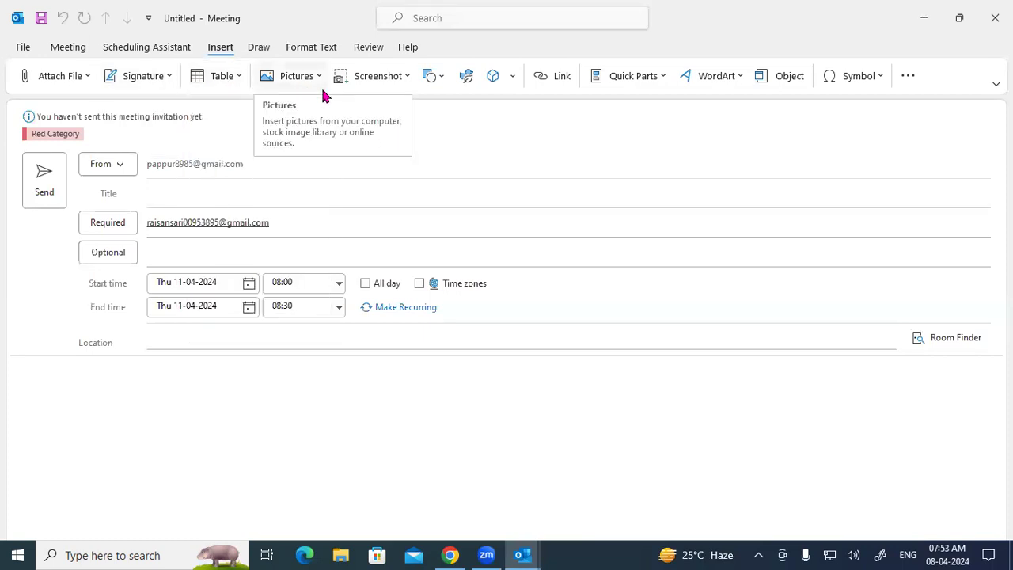
Step: Browse the Screenshot windows, Shapes gallery and 3D Models sources
{"action": "left_click", "coordinate": [377, 82]}
{"action": "left_click", "coordinate": [441, 79]}
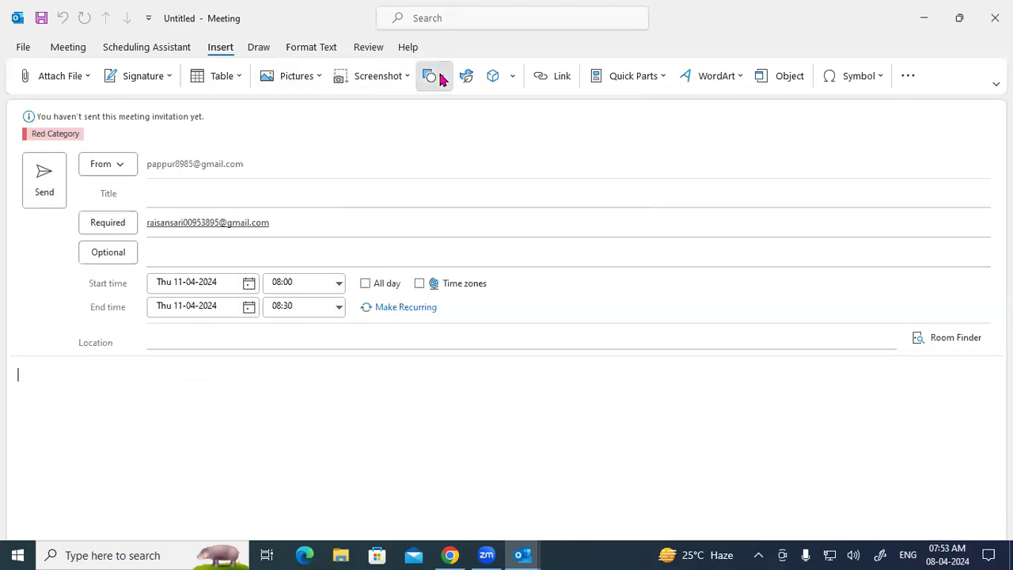
{"action": "scroll", "coordinate": [497, 138], "scroll_direction": "down", "scroll_amount": 2}
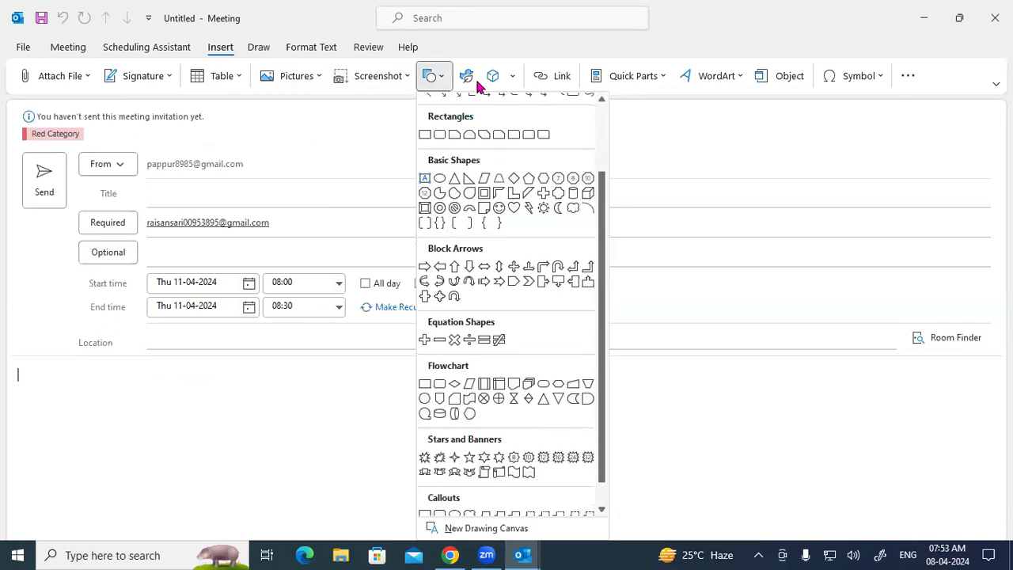
{"action": "left_click", "coordinate": [733, 158]}
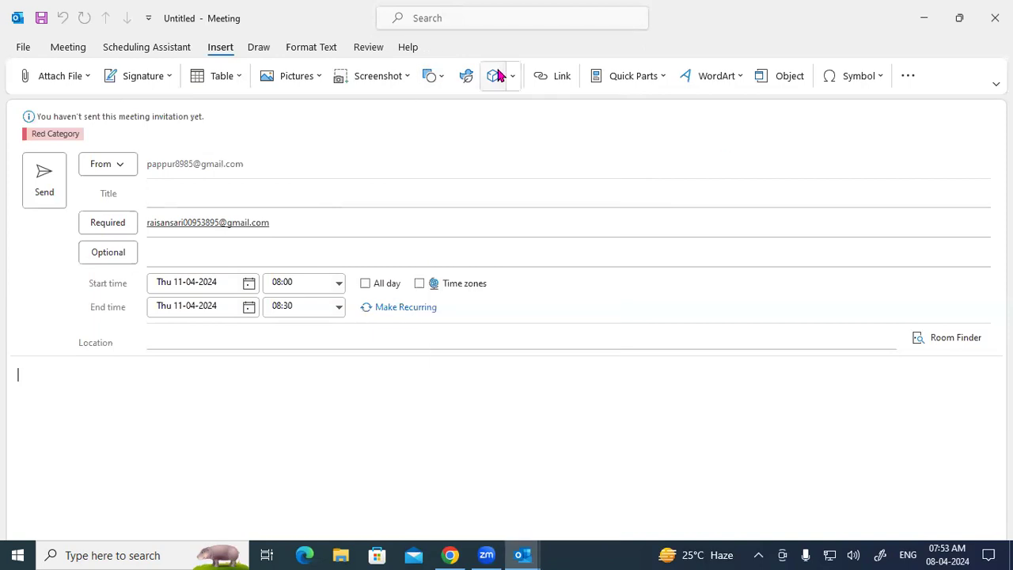
{"action": "left_click", "coordinate": [513, 79]}
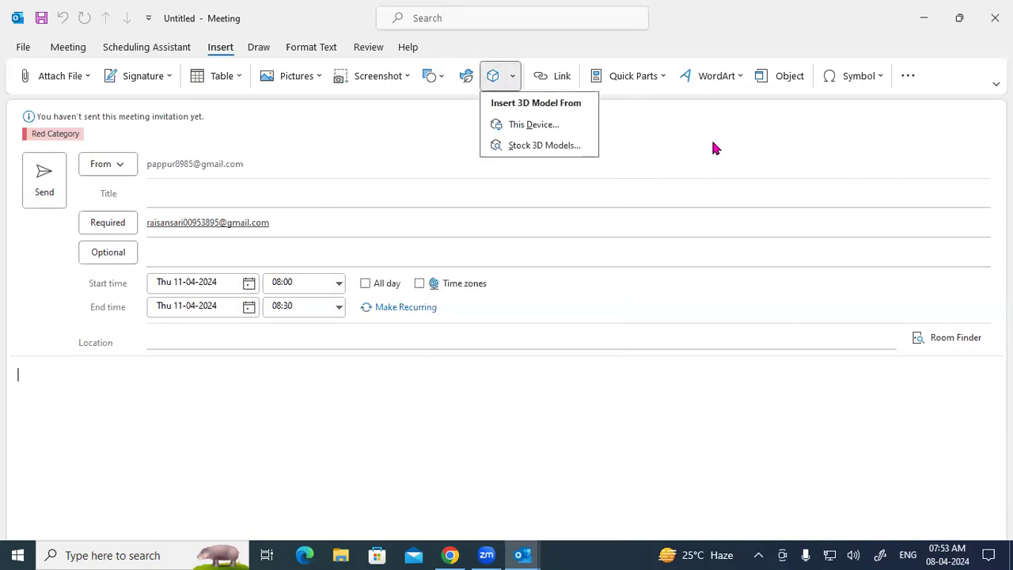
{"action": "left_click", "coordinate": [619, 122]}
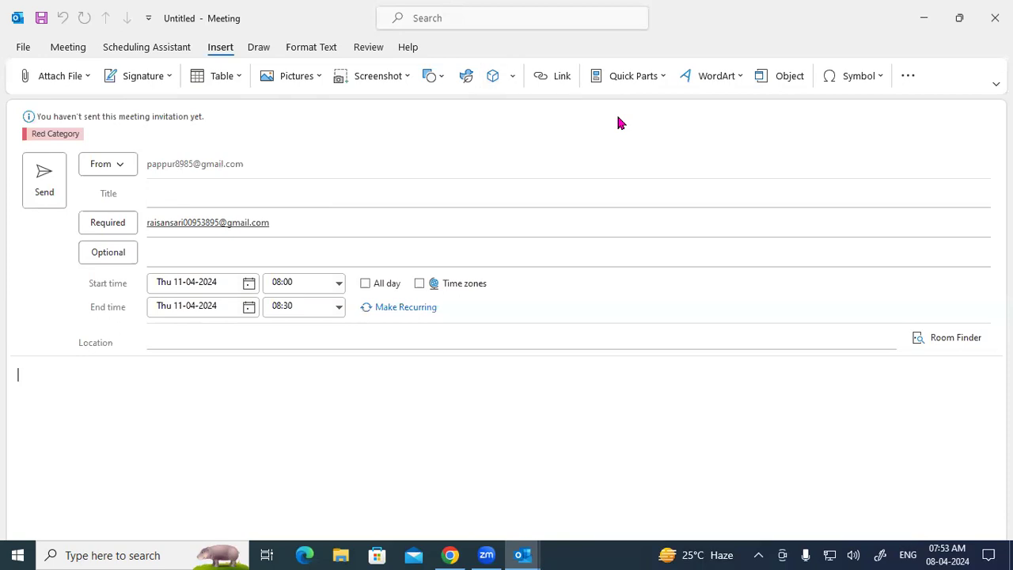
Step: Browse Quick Parts, WordArt styles and symbols, then show the Draw tab's pen tools
{"action": "left_click", "coordinate": [650, 79]}
{"action": "left_click", "coordinate": [725, 77]}
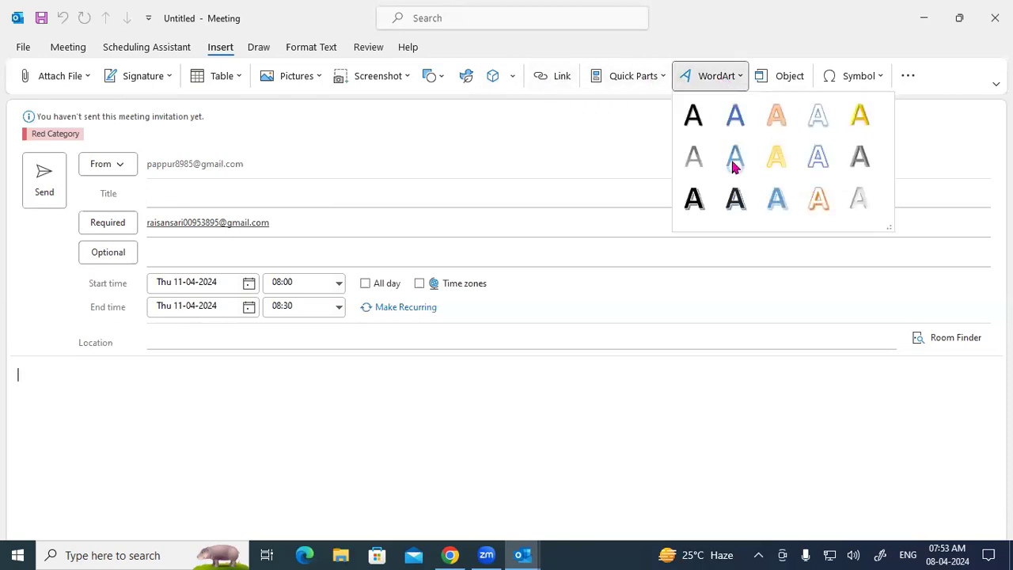
{"action": "left_click", "coordinate": [887, 81]}
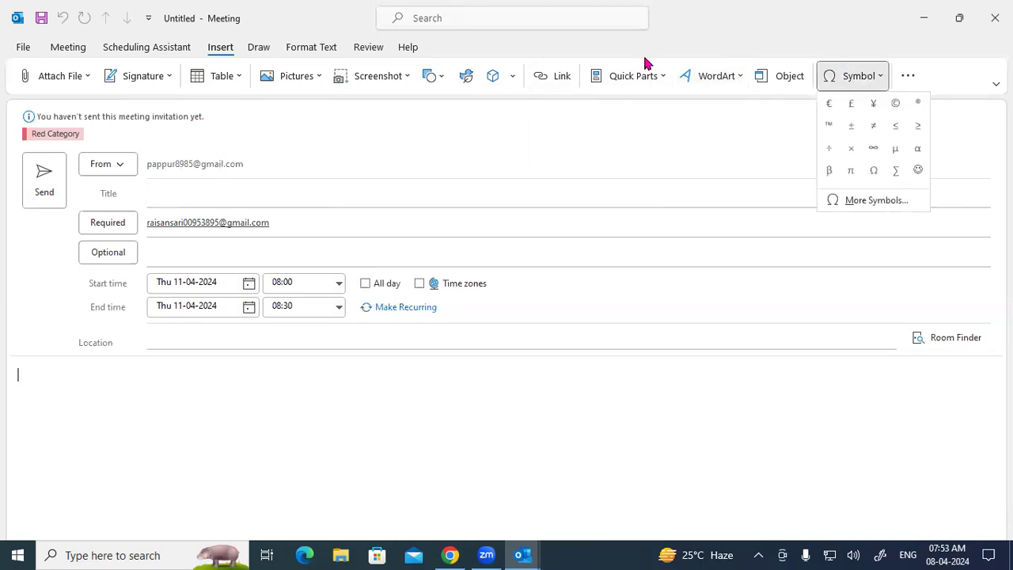
{"action": "left_click", "coordinate": [264, 51]}
{"action": "left_click", "coordinate": [259, 48]}
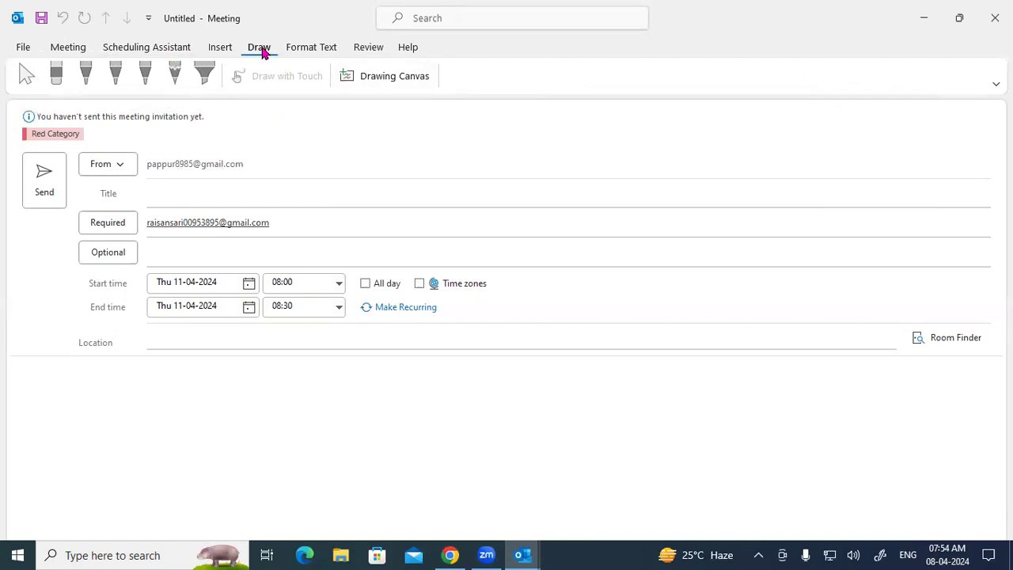
Step: Insert a drawing canvas, sketch a black-pen stroke, undo it with Ctrl+Z, and show Format Text
{"action": "left_click", "coordinate": [391, 76]}
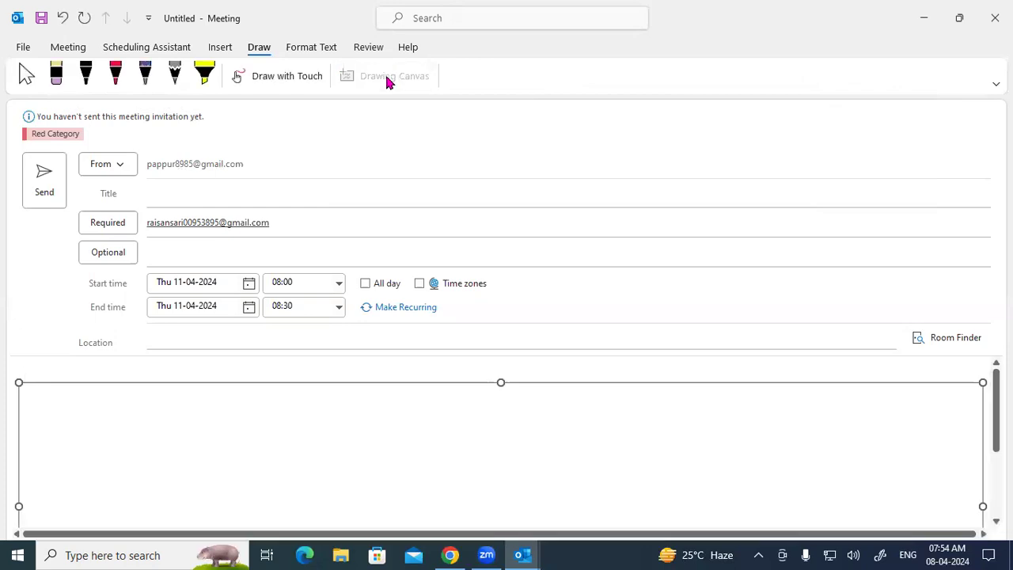
{"action": "left_click", "coordinate": [60, 76]}
{"action": "left_click", "coordinate": [90, 75]}
{"action": "mouse_move", "coordinate": [84, 428]}
{"action": "left_mouse_down"}
{"action": "mouse_move", "coordinate": [128, 441]}
{"action": "mouse_move", "coordinate": [303, 451]}
{"action": "mouse_move", "coordinate": [312, 436]}
{"action": "mouse_move", "coordinate": [372, 424]}
{"action": "left_mouse_up"}
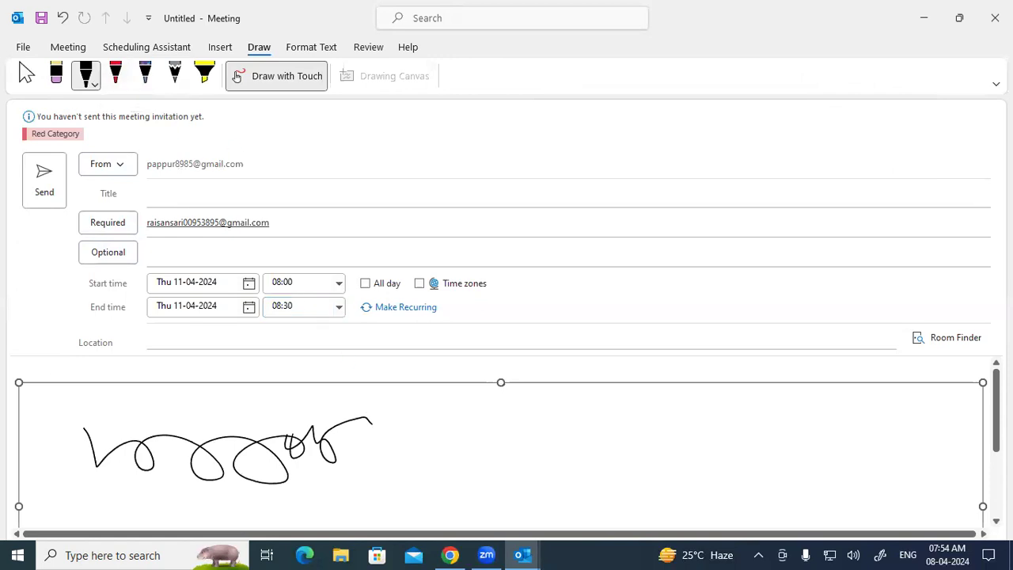
{"action": "key", "text": "ctrl+z"}
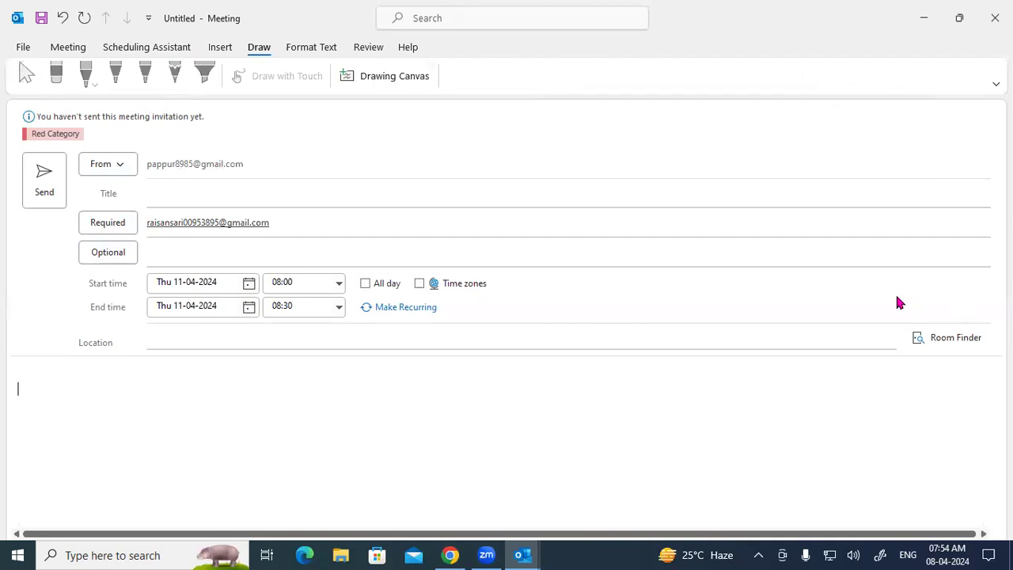
{"action": "left_click", "coordinate": [312, 49]}
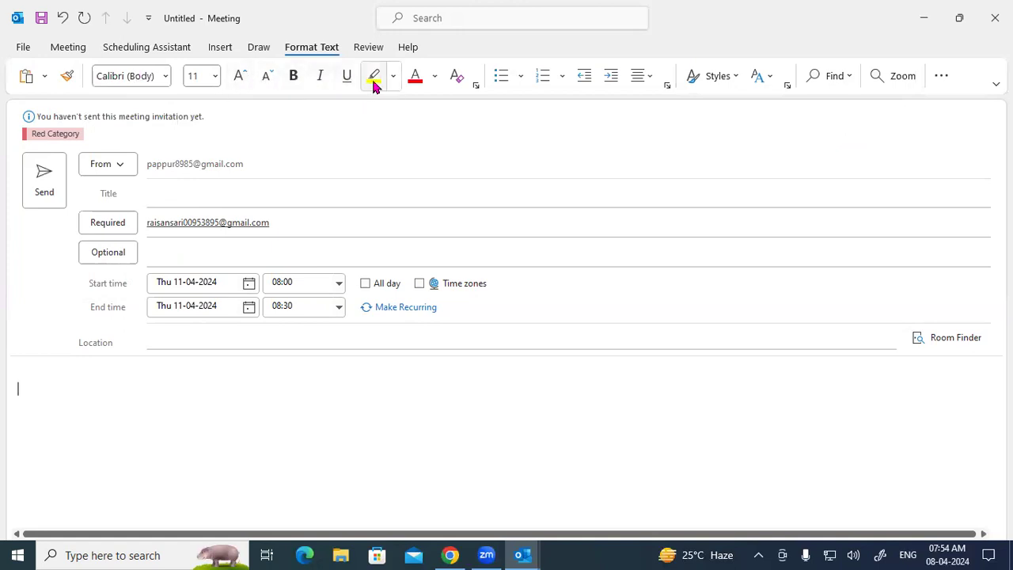
Step: Type 'fhnfjfyhj f' in the invitation body and highlight it in yellow
{"action": "type", "text": "fhnfjfyhj f"}
{"action": "left_click_drag", "start_coordinate": [68, 390], "coordinate": [12, 385]}
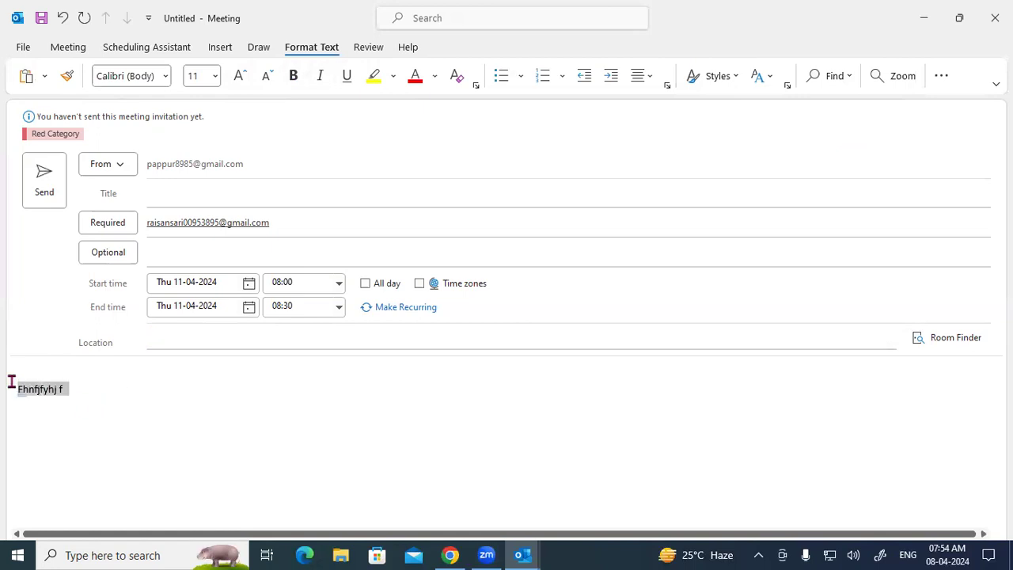
{"action": "left_click", "coordinate": [373, 75]}
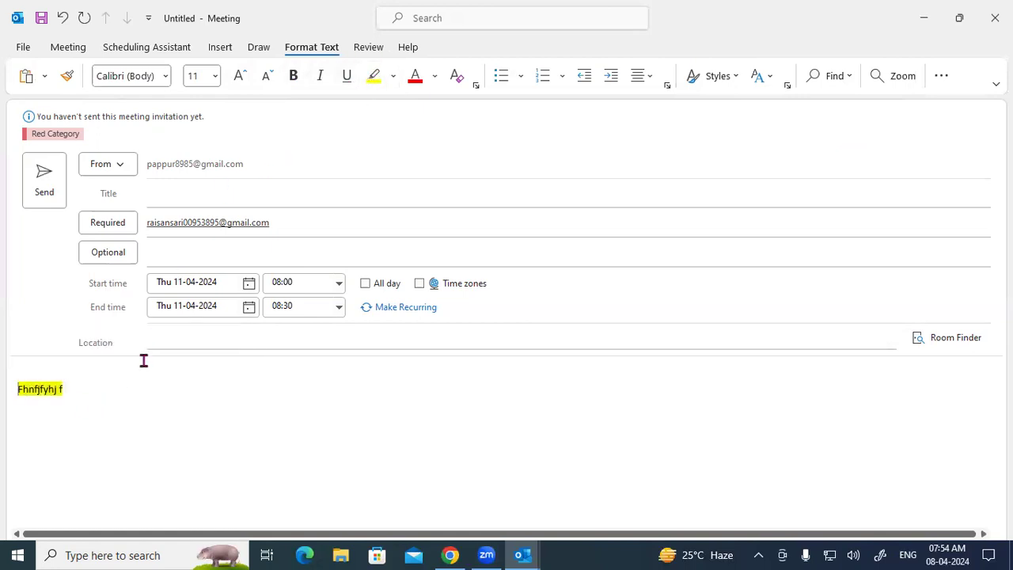
Step: Try red font colour and remove it, then browse bullet, numbering and indent options
{"action": "left_click", "coordinate": [9, 377]}
{"action": "left_click", "coordinate": [415, 82]}
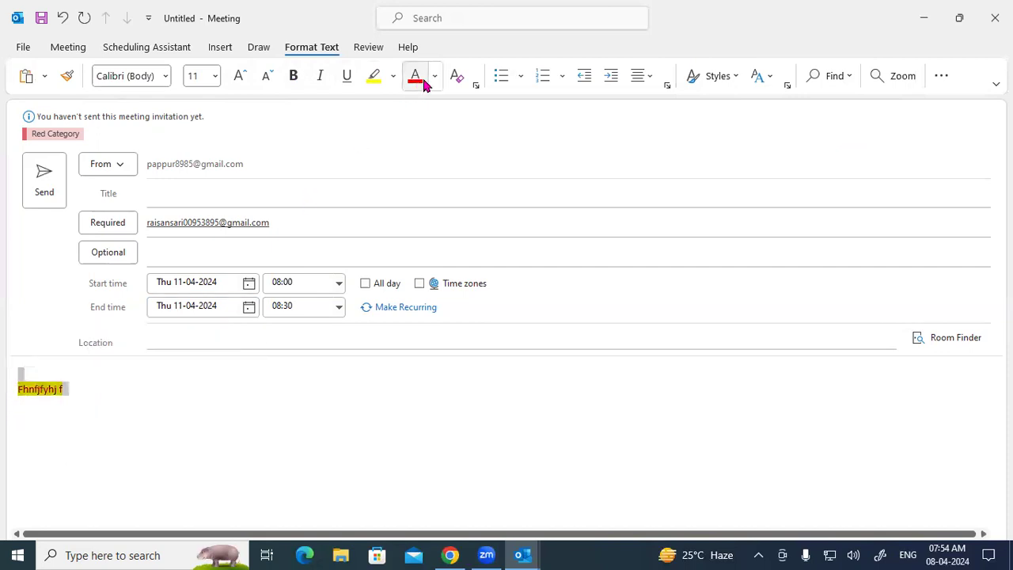
{"action": "left_click", "coordinate": [452, 81]}
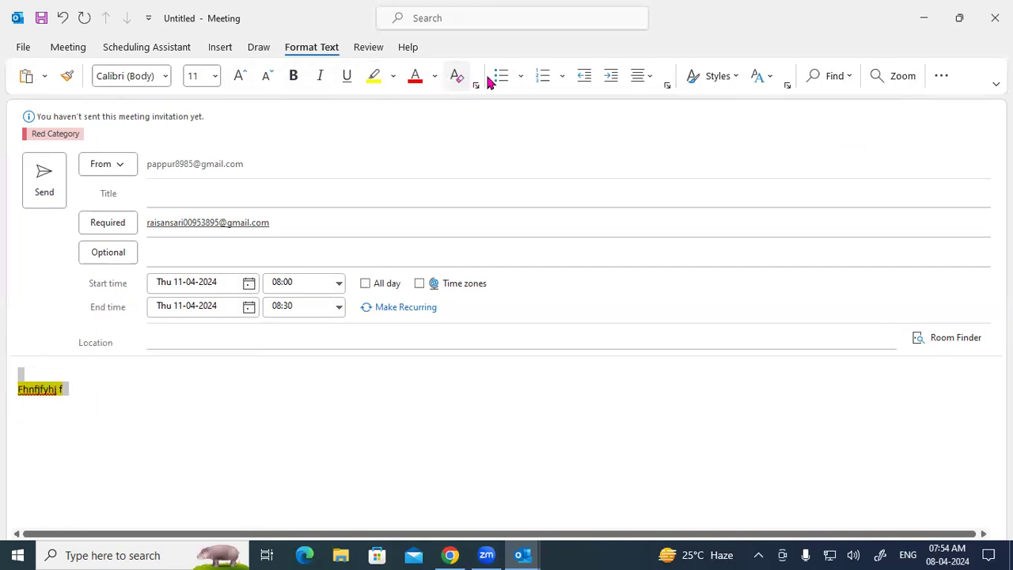
{"action": "left_click", "coordinate": [522, 82]}
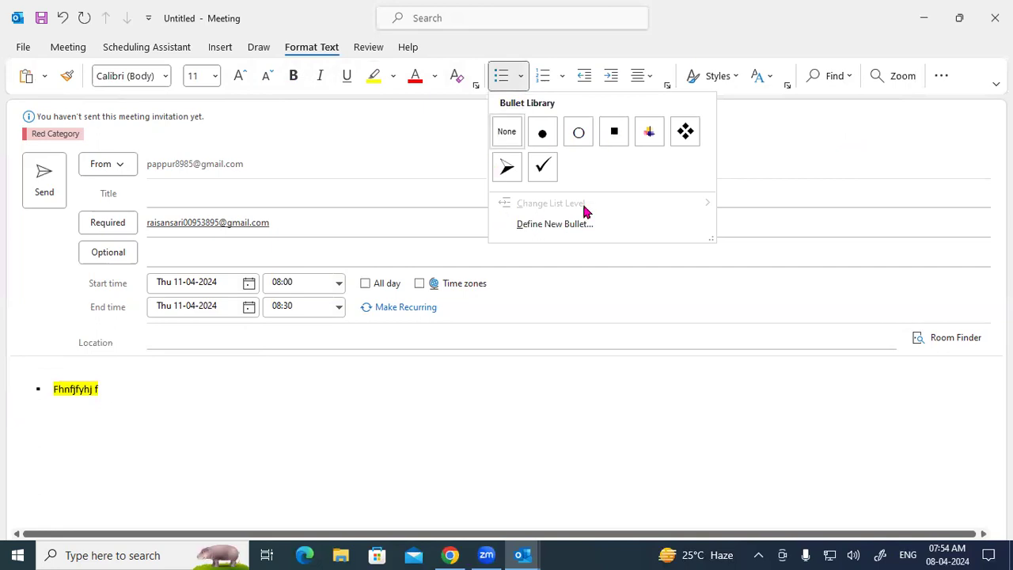
{"action": "left_click", "coordinate": [561, 75]}
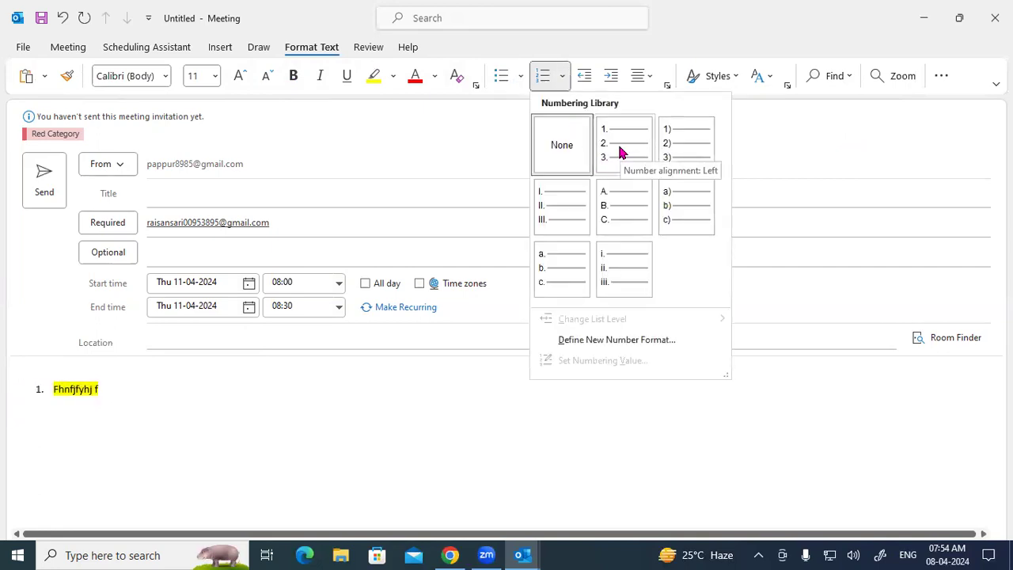
{"action": "left_click", "coordinate": [614, 82]}
{"action": "left_click", "coordinate": [615, 83]}
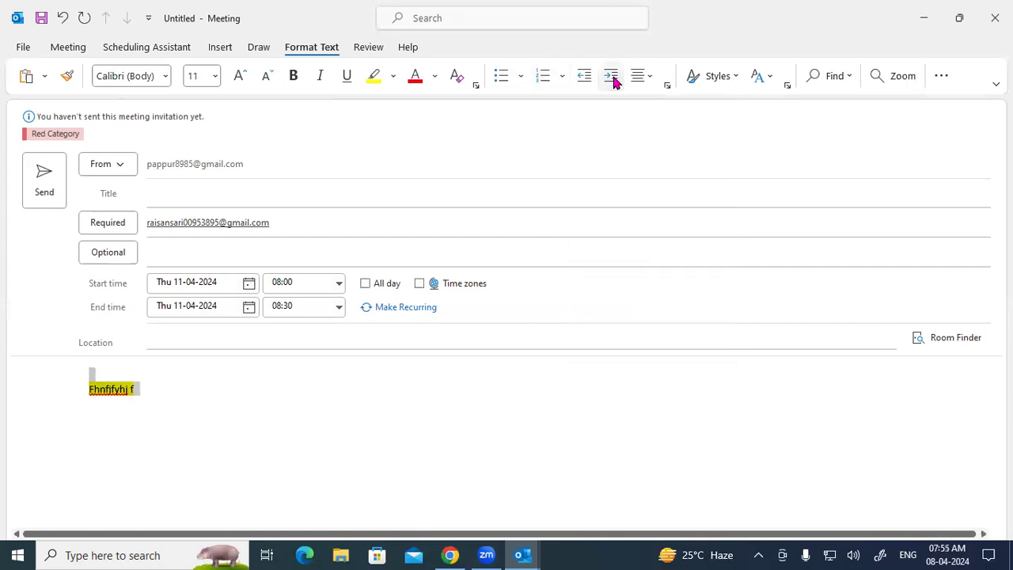
{"action": "left_click", "coordinate": [583, 77]}
{"action": "left_click", "coordinate": [583, 77]}
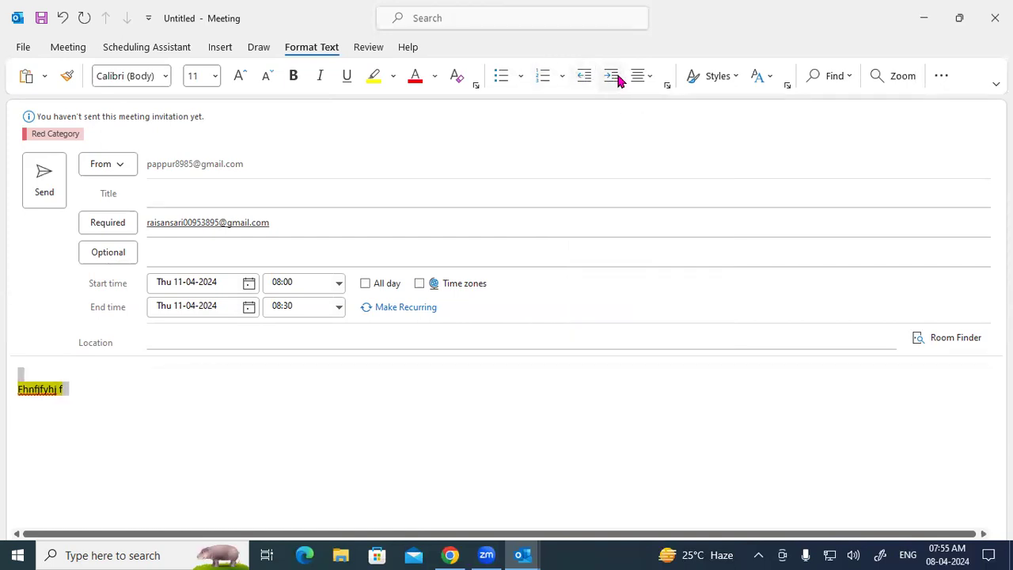
Step: Browse the alignment choices, Styles gallery and Change Styles theme options
{"action": "left_click", "coordinate": [641, 78]}
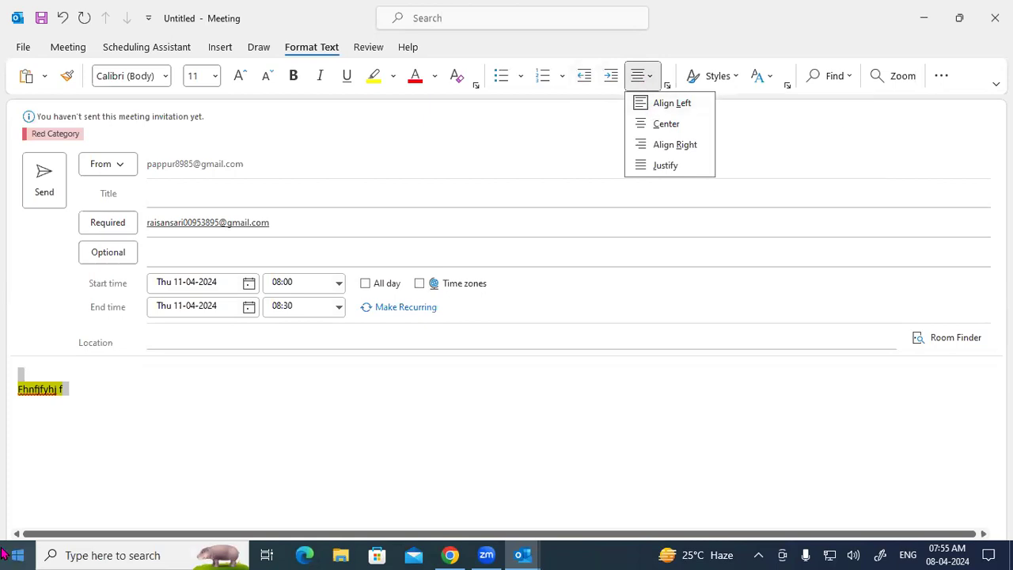
{"action": "left_click", "coordinate": [729, 79]}
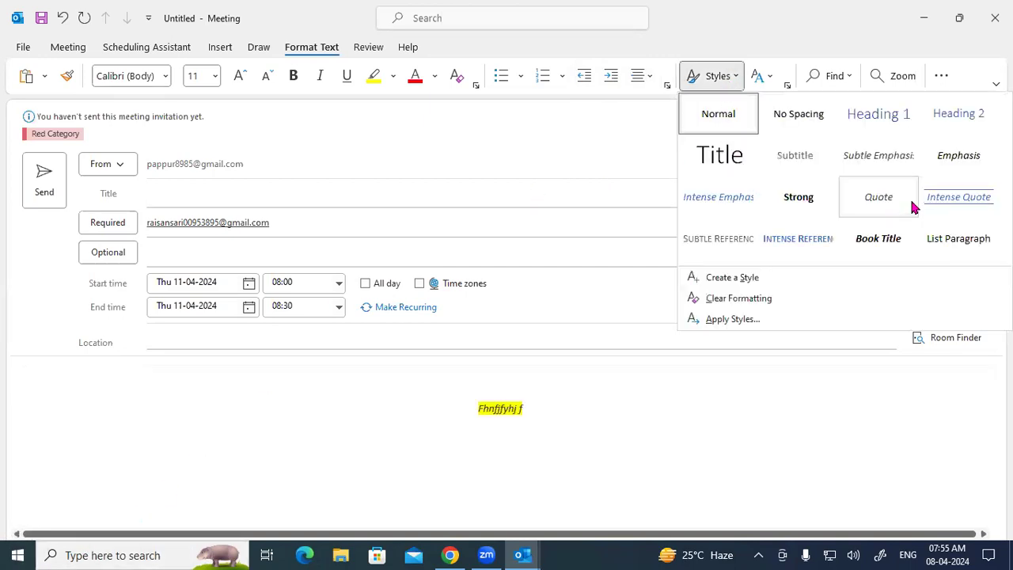
{"action": "left_click", "coordinate": [601, 117]}
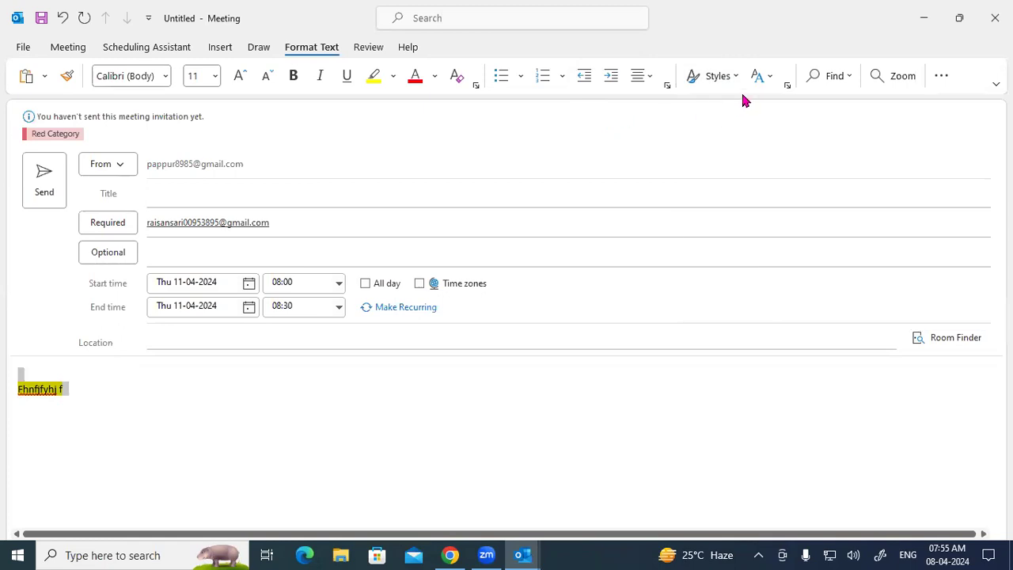
{"action": "left_click", "coordinate": [761, 77]}
{"action": "mouse_move", "coordinate": [774, 102]}
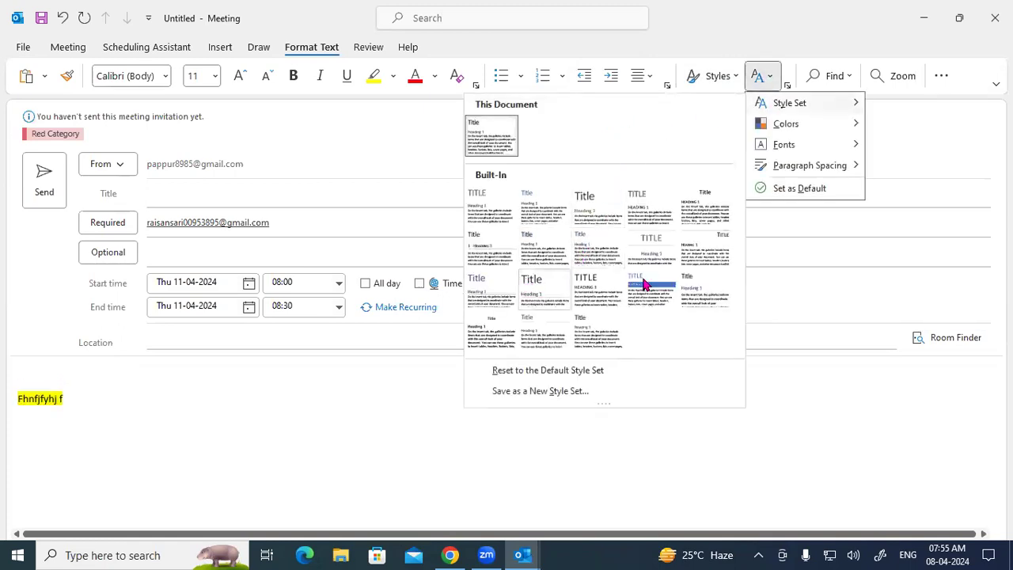
{"action": "mouse_move", "coordinate": [758, 125]}
{"action": "scroll", "coordinate": [595, 358], "scroll_direction": "down", "scroll_amount": 2}
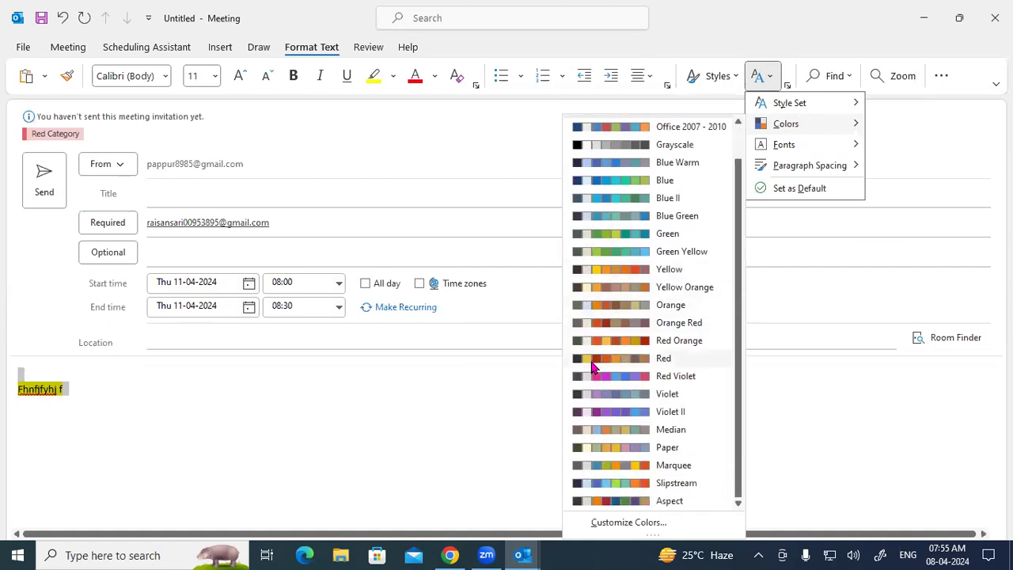
{"action": "mouse_move", "coordinate": [783, 145]}
{"action": "scroll", "coordinate": [618, 340], "scroll_direction": "down", "scroll_amount": 5}
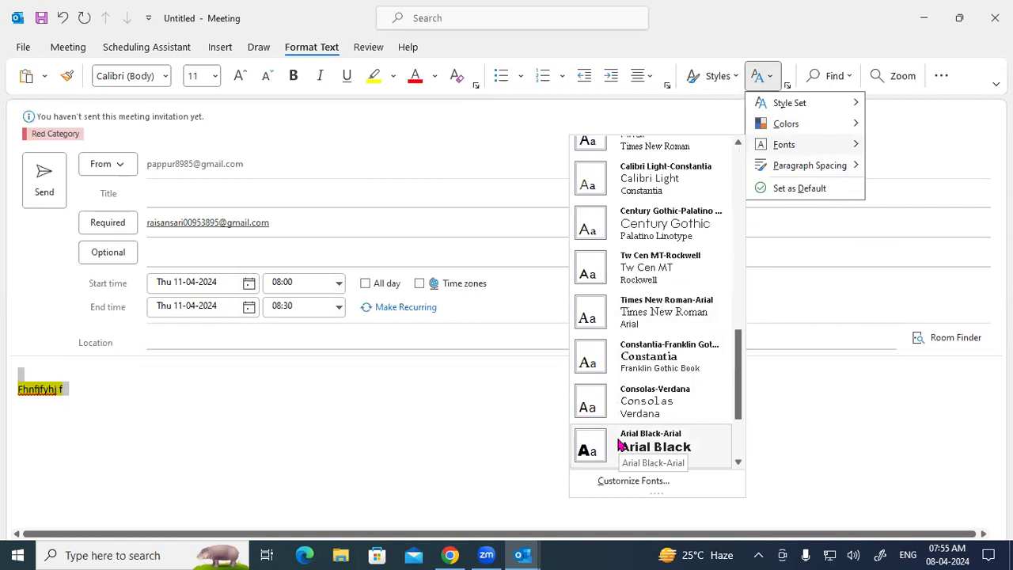
{"action": "left_click", "coordinate": [442, 426]}
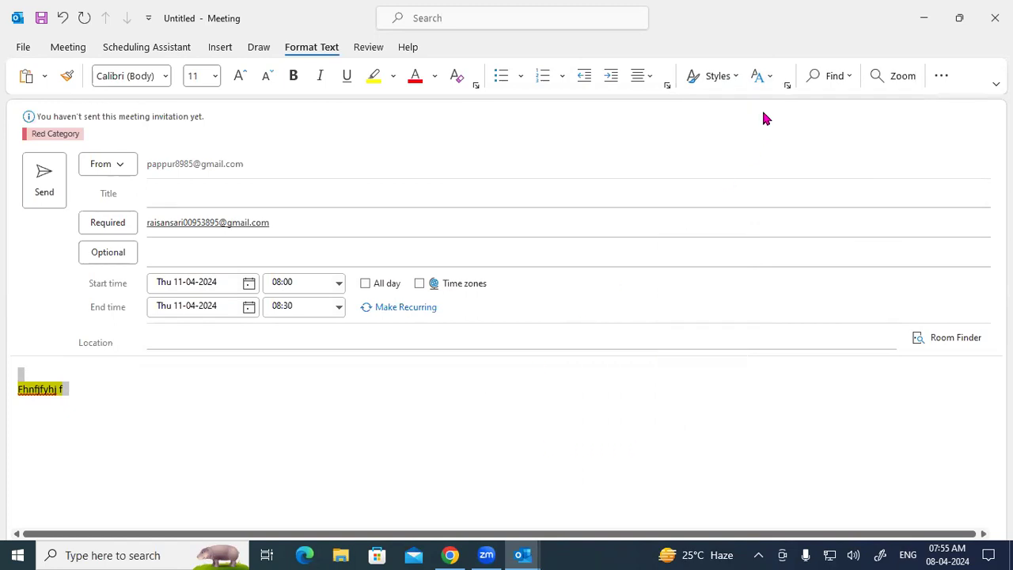
{"action": "left_click", "coordinate": [817, 80]}
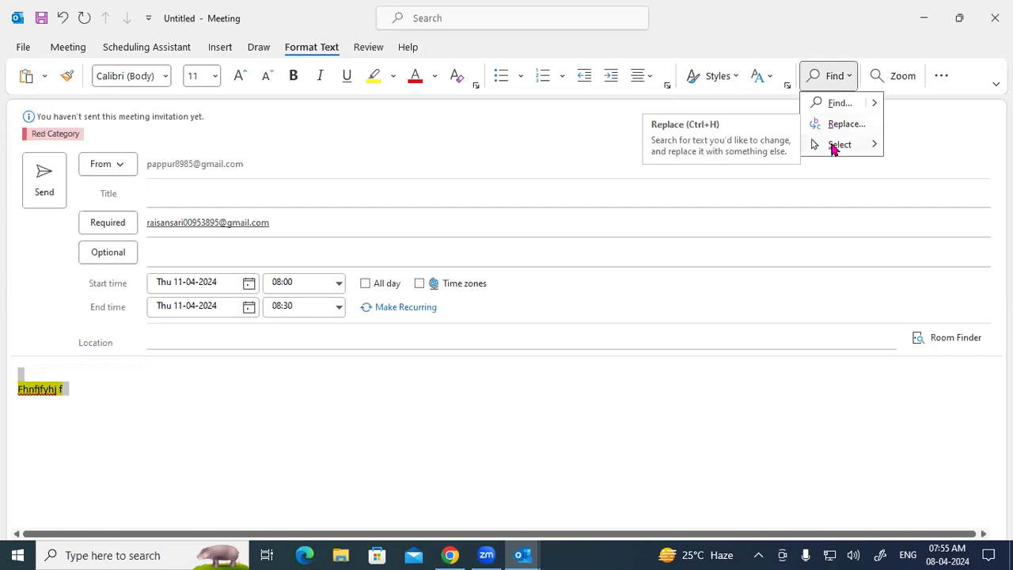
{"action": "mouse_move", "coordinate": [831, 148]}
{"action": "left_click", "coordinate": [910, 147]}
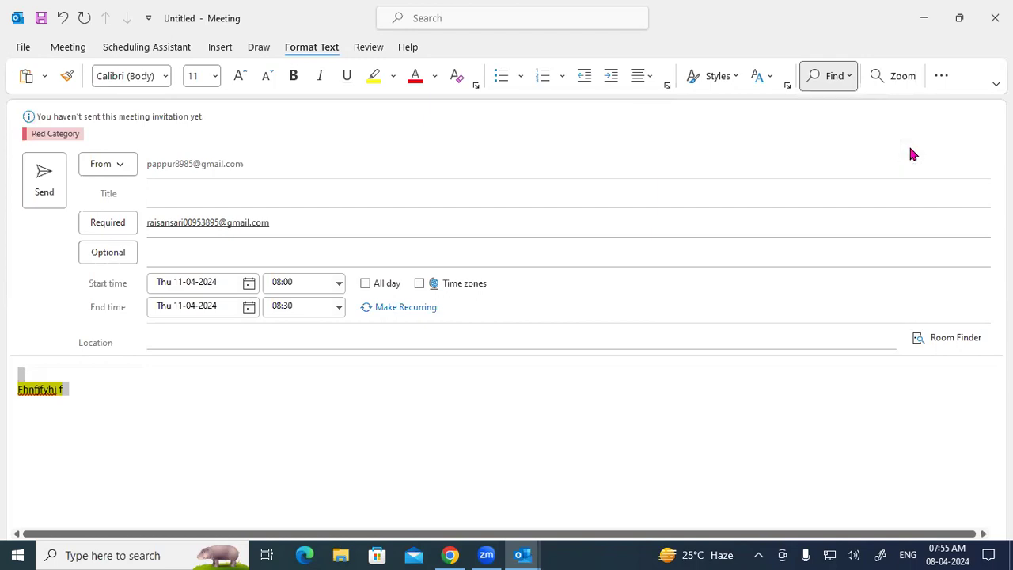
{"action": "left_click", "coordinate": [89, 378]}
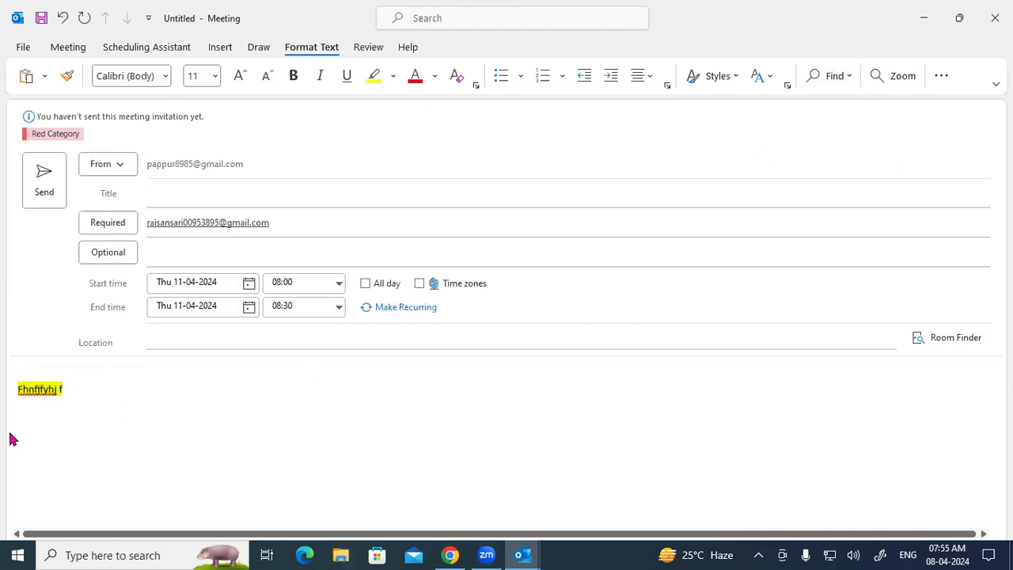
{"action": "left_click", "coordinate": [841, 77]}
{"action": "mouse_move", "coordinate": [852, 148]}
{"action": "left_click", "coordinate": [901, 148]}
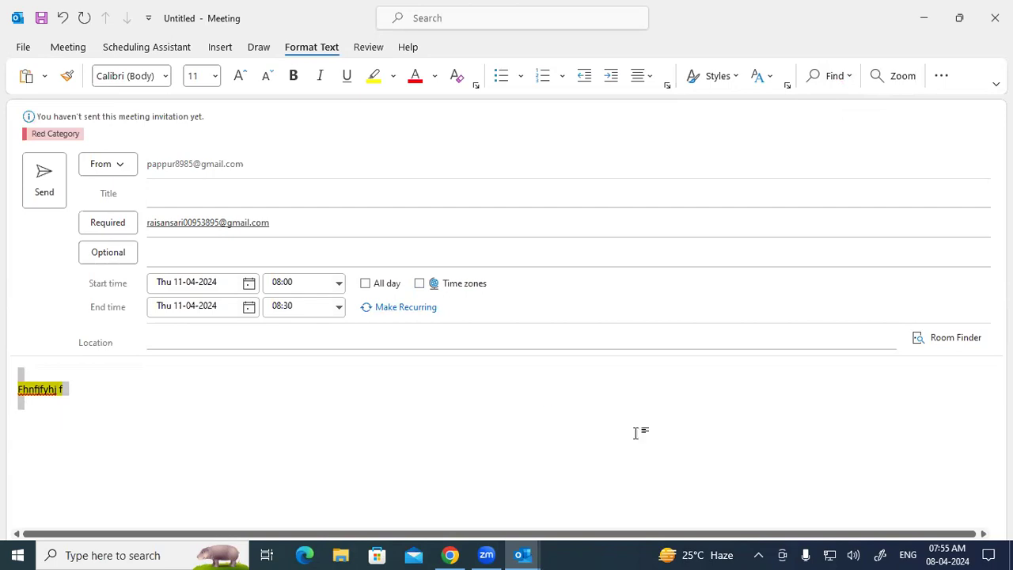
{"action": "left_click", "coordinate": [764, 429]}
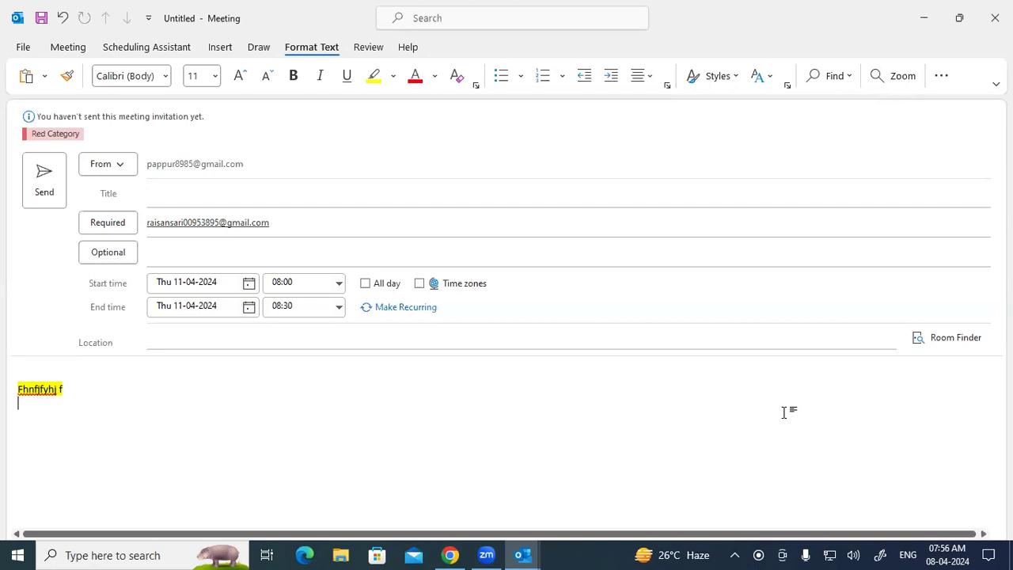
Step: Show the Review tab and look through its Language dropdown before closing it
{"action": "left_click", "coordinate": [372, 46]}
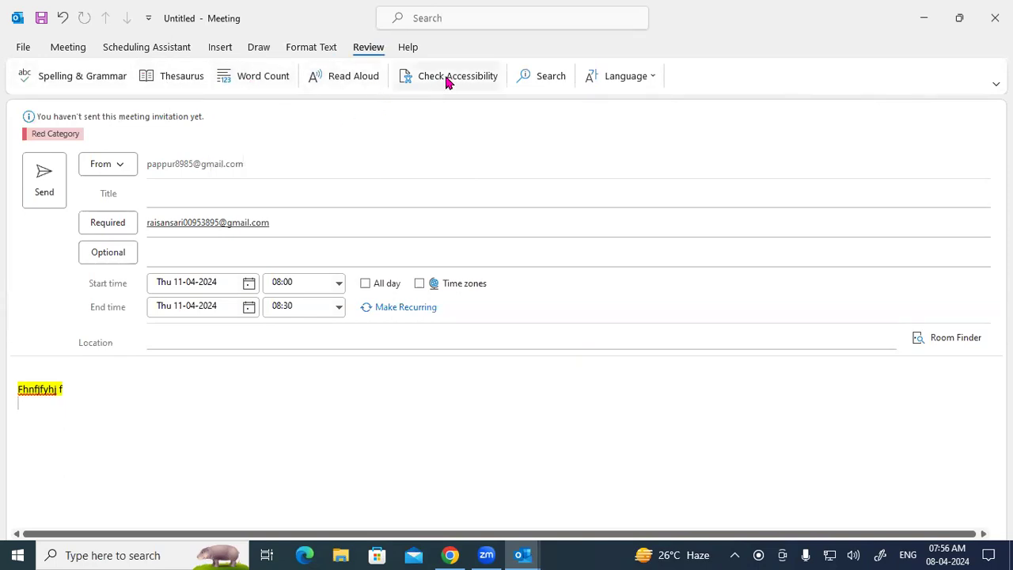
{"action": "left_click", "coordinate": [643, 76]}
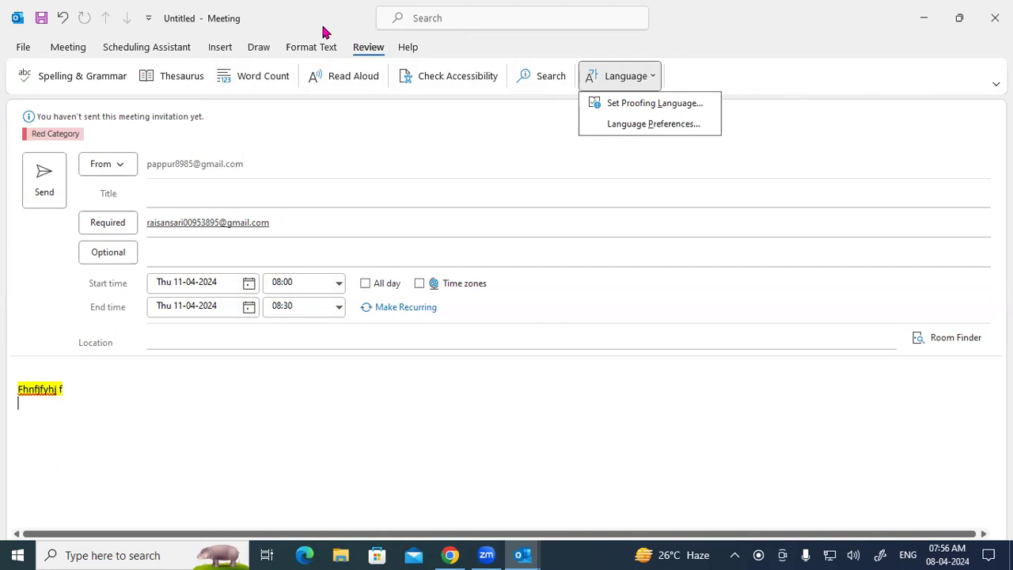
{"action": "left_click", "coordinate": [159, 399]}
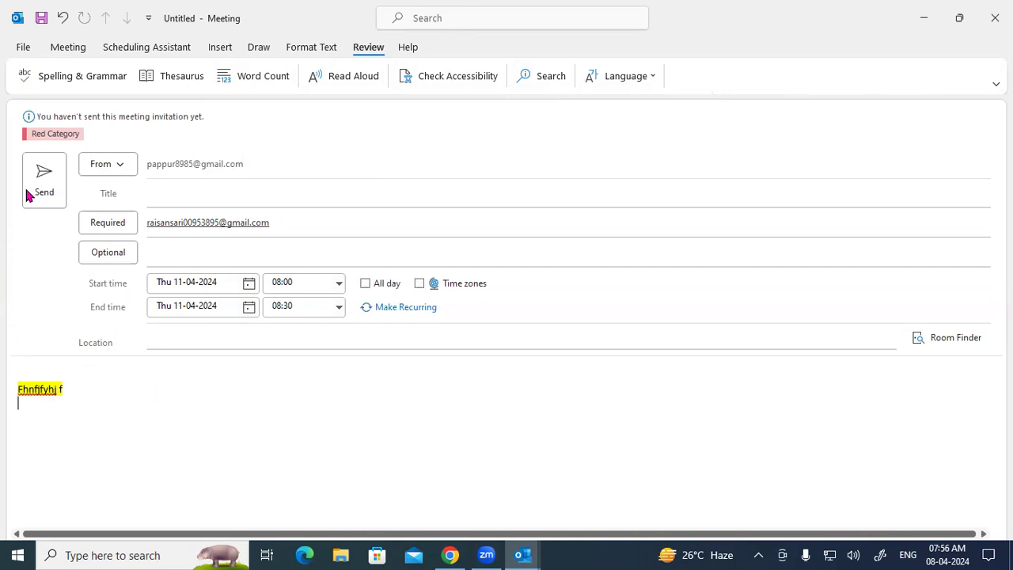
{"action": "left_click", "coordinate": [994, 17]}
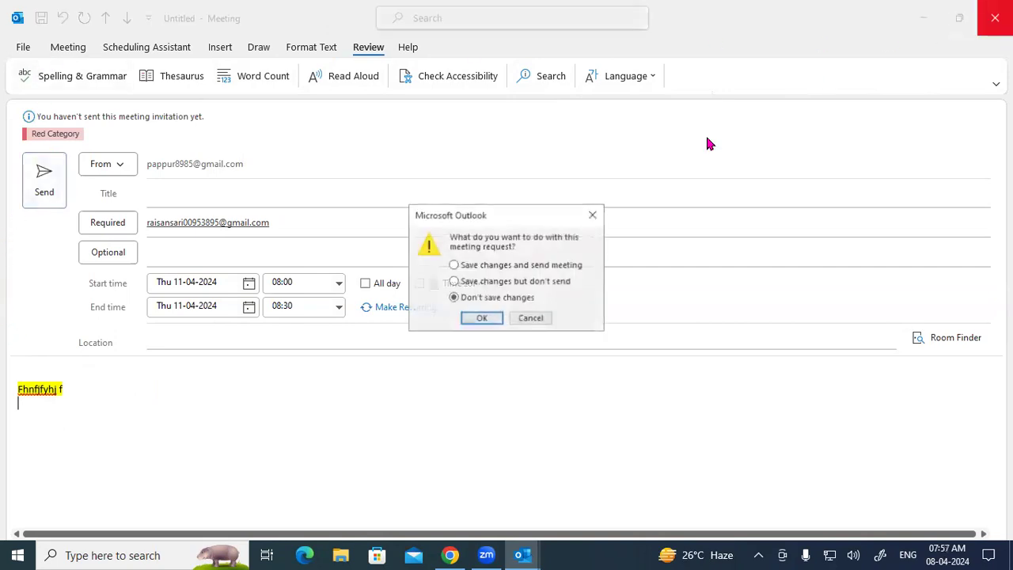
{"action": "left_click", "coordinate": [497, 321]}
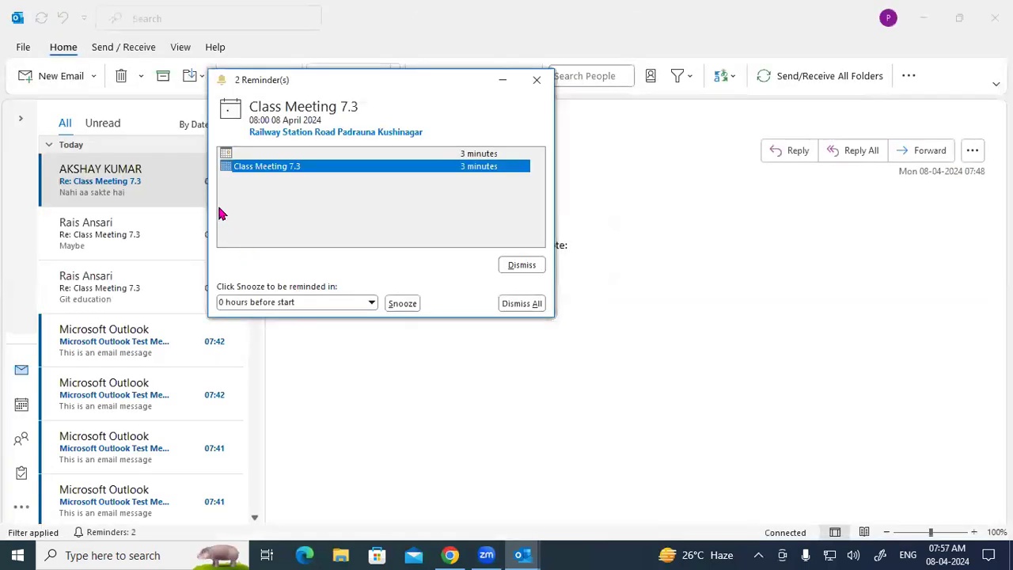
{"action": "left_click", "coordinate": [521, 304]}
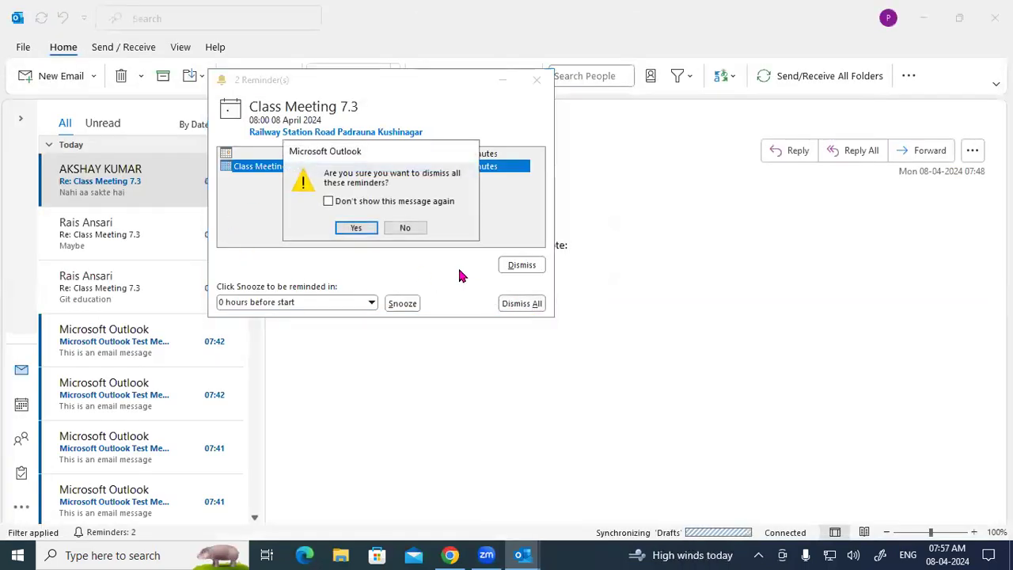
{"action": "left_click", "coordinate": [356, 228]}
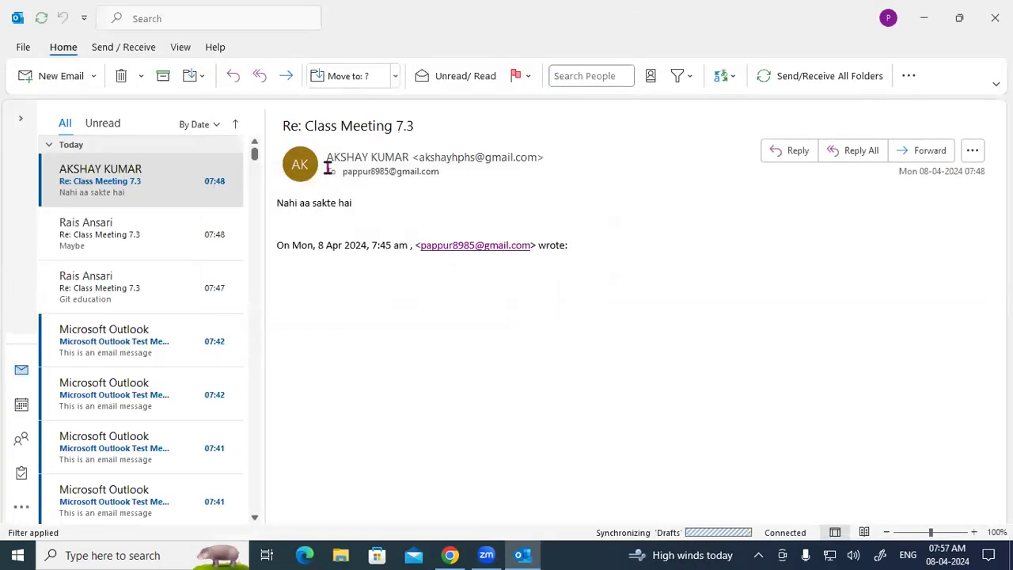
Step: Start a new meeting invitation from the New Email menu, then bring up Zoom's annotation tool
{"action": "left_click", "coordinate": [94, 76]}
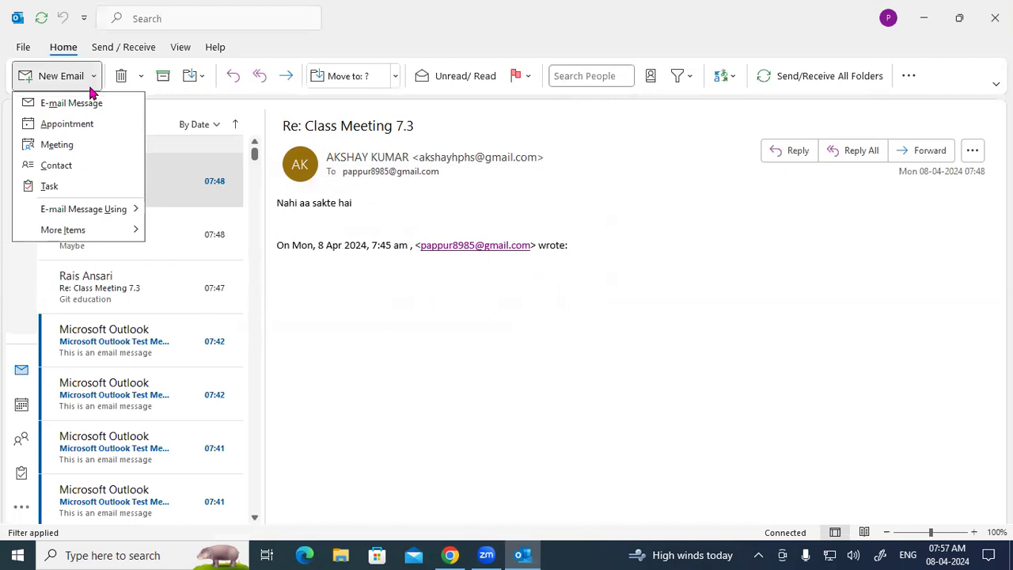
{"action": "left_click", "coordinate": [75, 147]}
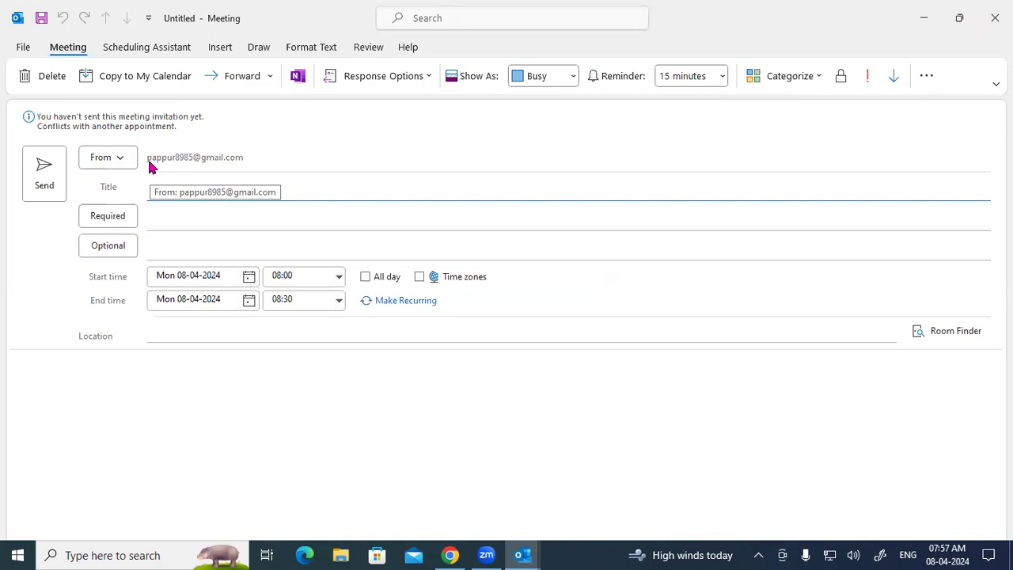
{"action": "left_click", "coordinate": [170, 219]}
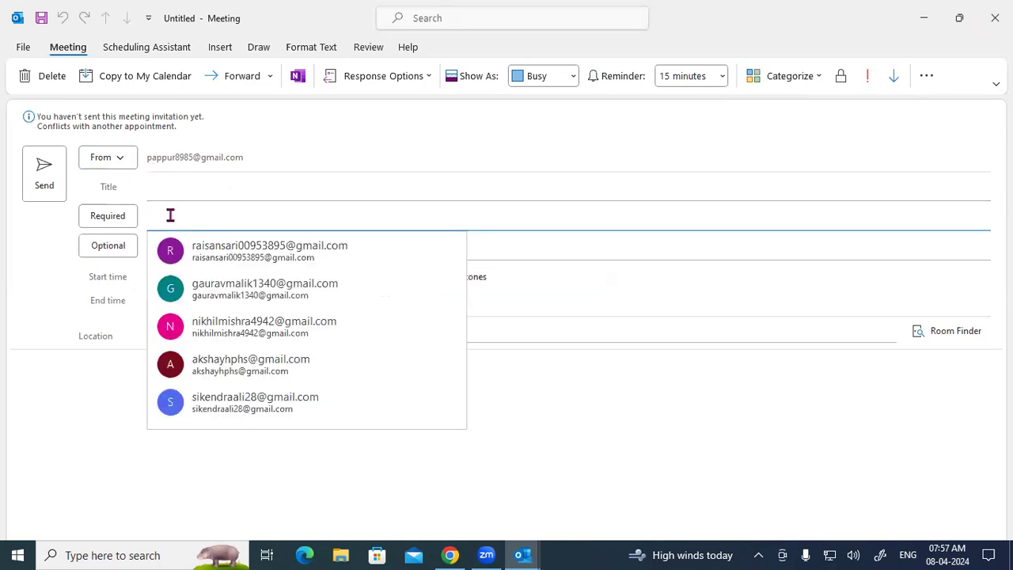
{"action": "left_click", "coordinate": [496, 554]}
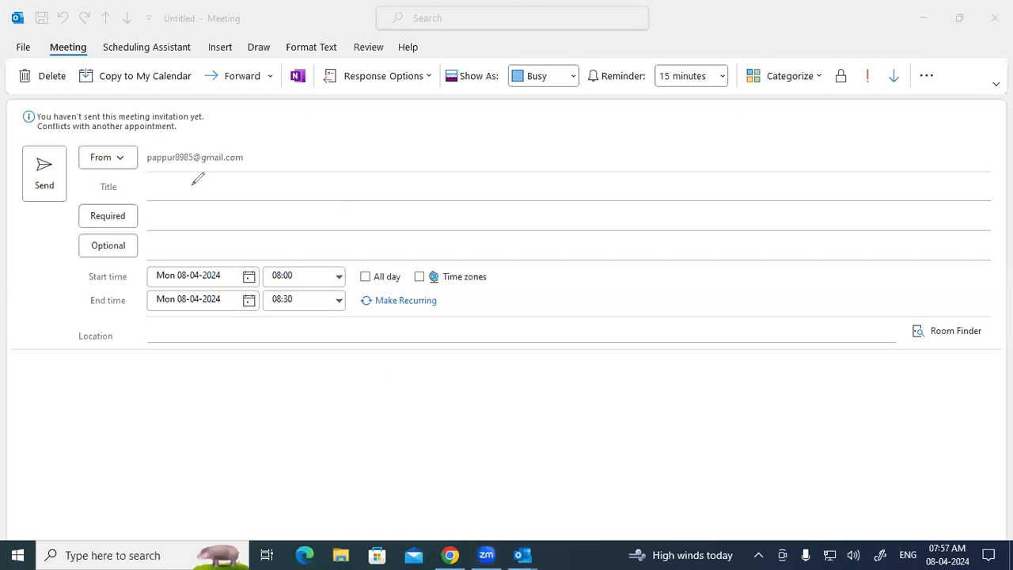
Step: Mark the sender, title, attendees, times, location and body fields in red ink
{"action": "mouse_move", "coordinate": [230, 144]}
{"action": "left_mouse_down"}
{"action": "mouse_move", "coordinate": [99, 175]}
{"action": "mouse_move", "coordinate": [253, 175]}
{"action": "mouse_move", "coordinate": [233, 141]}
{"action": "left_mouse_up"}
{"action": "mouse_move", "coordinate": [467, 176]}
{"action": "left_mouse_down"}
{"action": "mouse_move", "coordinate": [490, 181]}
{"action": "mouse_move", "coordinate": [468, 176]}
{"action": "left_mouse_up"}
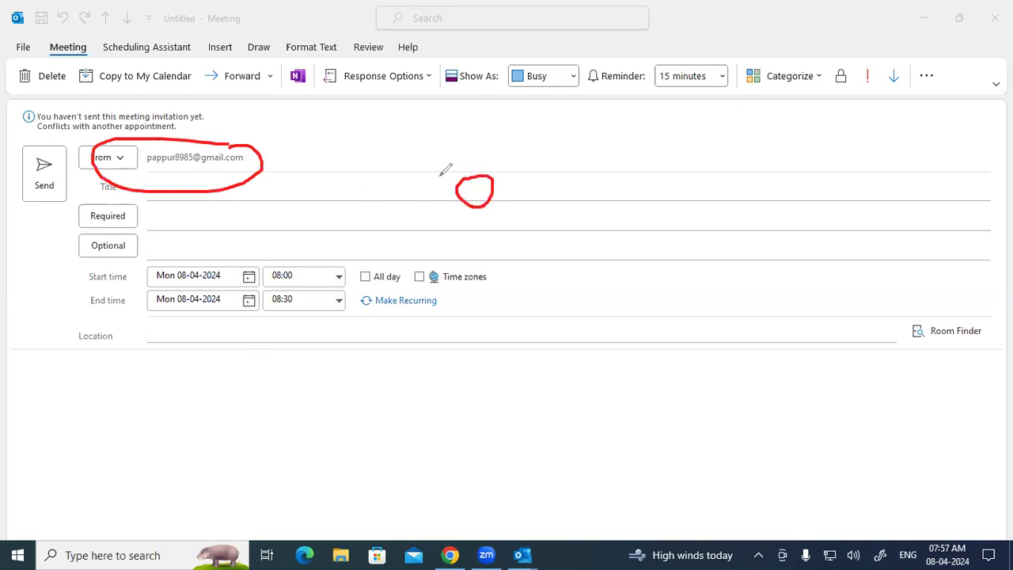
{"action": "mouse_move", "coordinate": [193, 199]}
{"action": "left_mouse_down"}
{"action": "mouse_move", "coordinate": [88, 198]}
{"action": "mouse_move", "coordinate": [76, 217]}
{"action": "mouse_move", "coordinate": [120, 224]}
{"action": "mouse_move", "coordinate": [193, 208]}
{"action": "mouse_move", "coordinate": [188, 198]}
{"action": "left_mouse_up"}
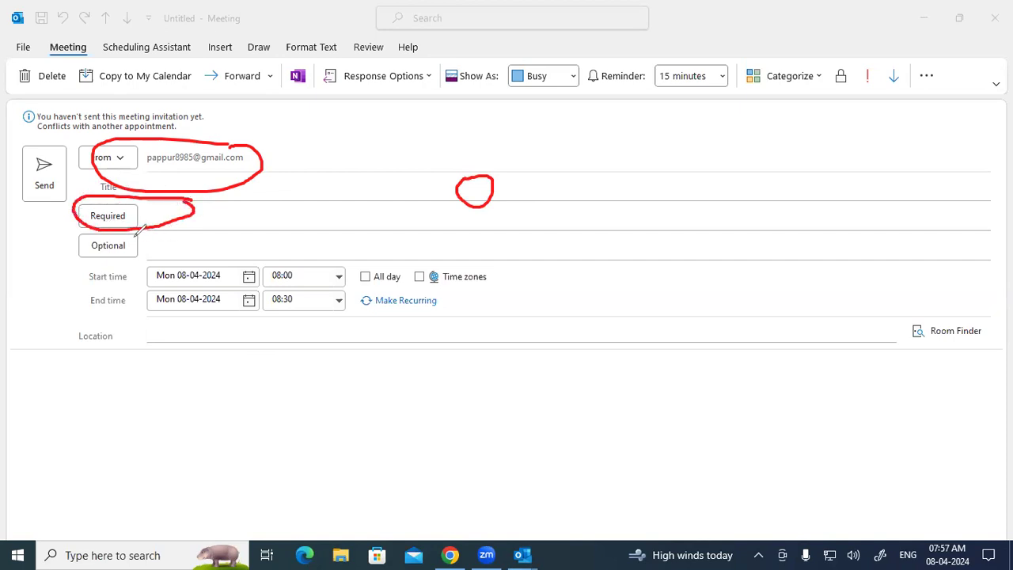
{"action": "mouse_move", "coordinate": [152, 224]}
{"action": "left_mouse_down"}
{"action": "mouse_move", "coordinate": [133, 258]}
{"action": "mouse_move", "coordinate": [72, 247]}
{"action": "mouse_move", "coordinate": [118, 223]}
{"action": "left_mouse_up"}
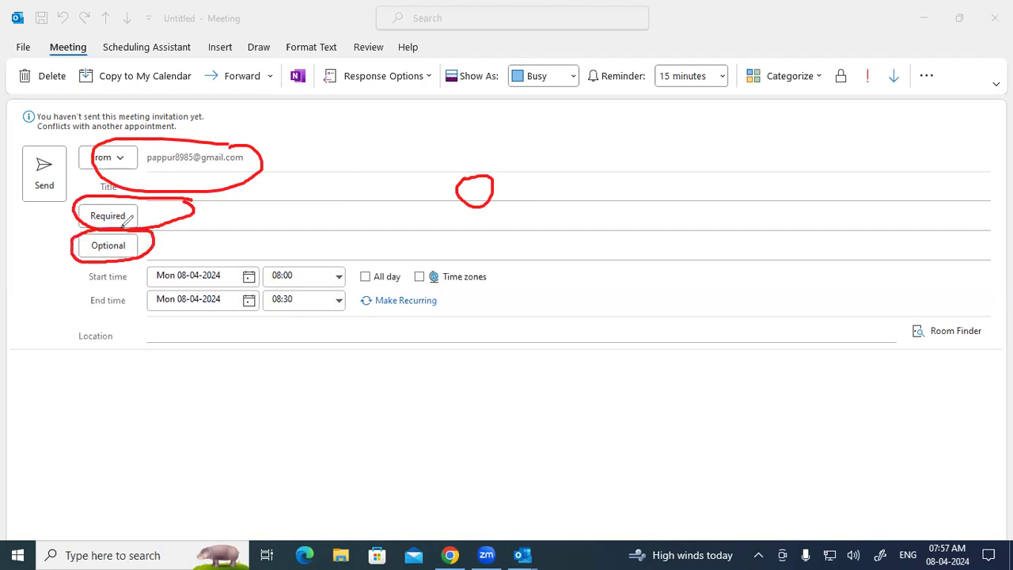
{"action": "mouse_move", "coordinate": [214, 260]}
{"action": "left_mouse_down"}
{"action": "mouse_move", "coordinate": [144, 288]}
{"action": "mouse_move", "coordinate": [269, 309]}
{"action": "mouse_move", "coordinate": [366, 292]}
{"action": "mouse_move", "coordinate": [214, 250]}
{"action": "mouse_move", "coordinate": [170, 269]}
{"action": "left_mouse_up"}
{"action": "mouse_move", "coordinate": [236, 322]}
{"action": "left_mouse_down"}
{"action": "mouse_move", "coordinate": [154, 324]}
{"action": "mouse_move", "coordinate": [310, 335]}
{"action": "mouse_move", "coordinate": [245, 322]}
{"action": "left_mouse_up"}
{"action": "mouse_move", "coordinate": [43, 372]}
{"action": "left_mouse_down"}
{"action": "mouse_move", "coordinate": [174, 390]}
{"action": "mouse_move", "coordinate": [313, 379]}
{"action": "mouse_move", "coordinate": [458, 397]}
{"action": "left_mouse_up"}
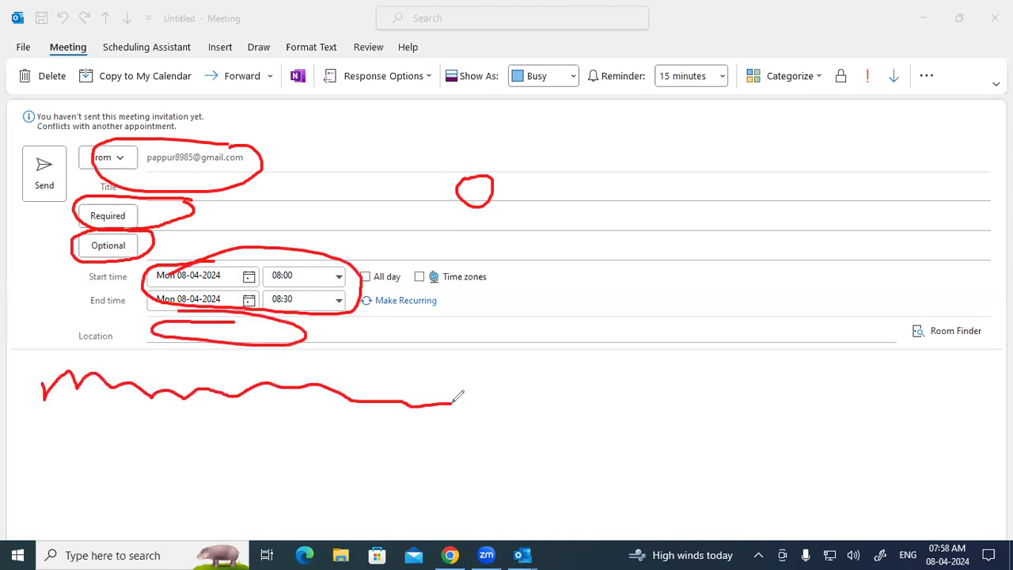
{"action": "mouse_move", "coordinate": [21, 151]}
{"action": "left_mouse_down"}
{"action": "mouse_move", "coordinate": [88, 164]}
{"action": "mouse_move", "coordinate": [19, 164]}
{"action": "left_mouse_up"}
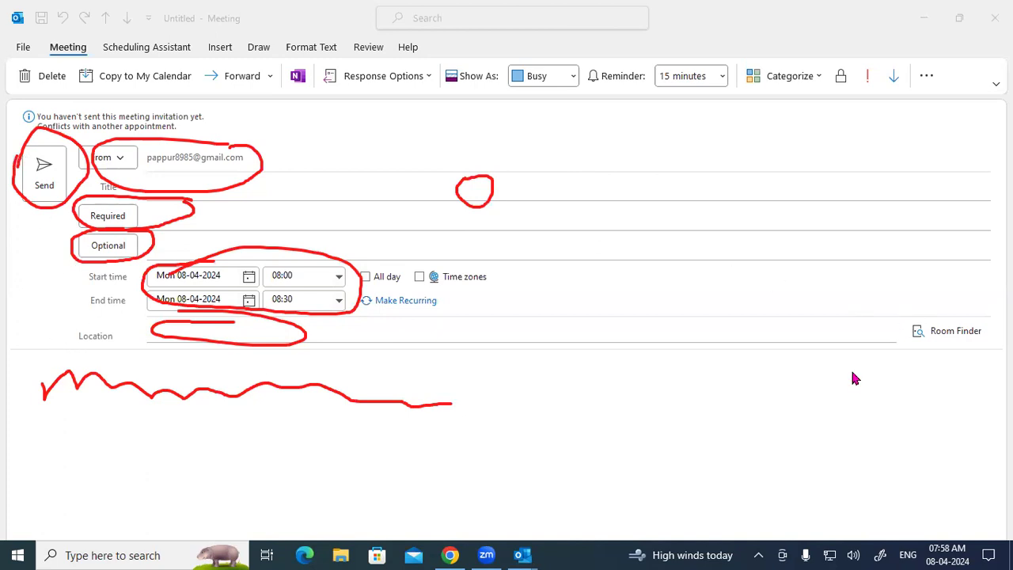
Step: Clear the ink and close the untitled meeting form without sending
{"action": "key", "text": "Escape"}
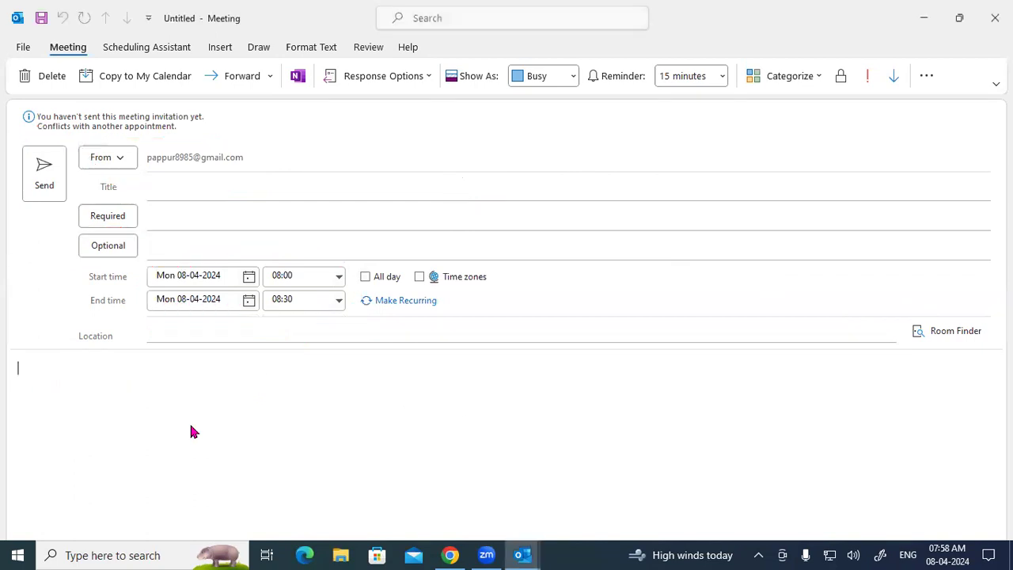
{"action": "left_click", "coordinate": [183, 188]}
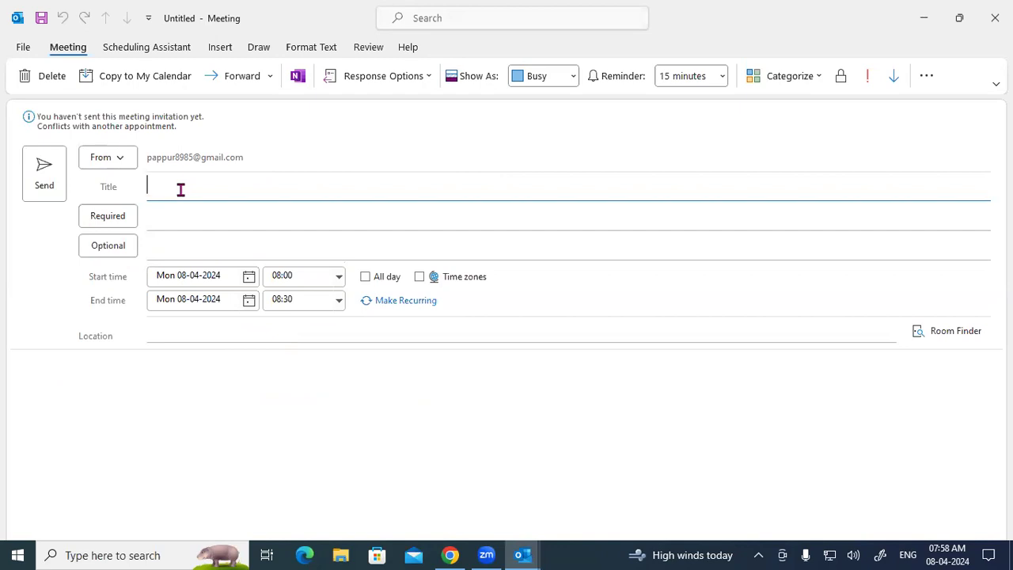
{"action": "left_click", "coordinate": [994, 18]}
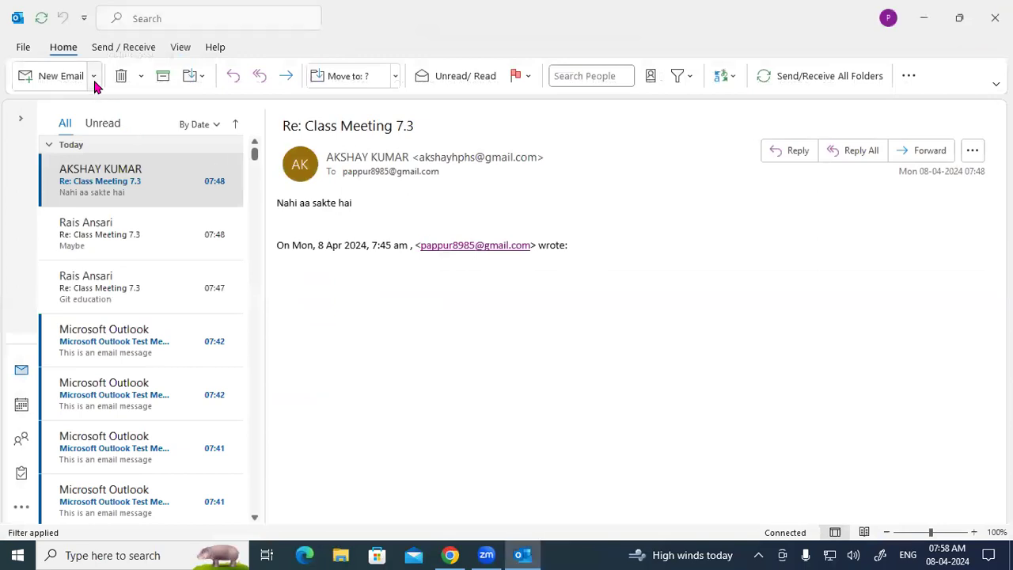
{"action": "left_click", "coordinate": [94, 76]}
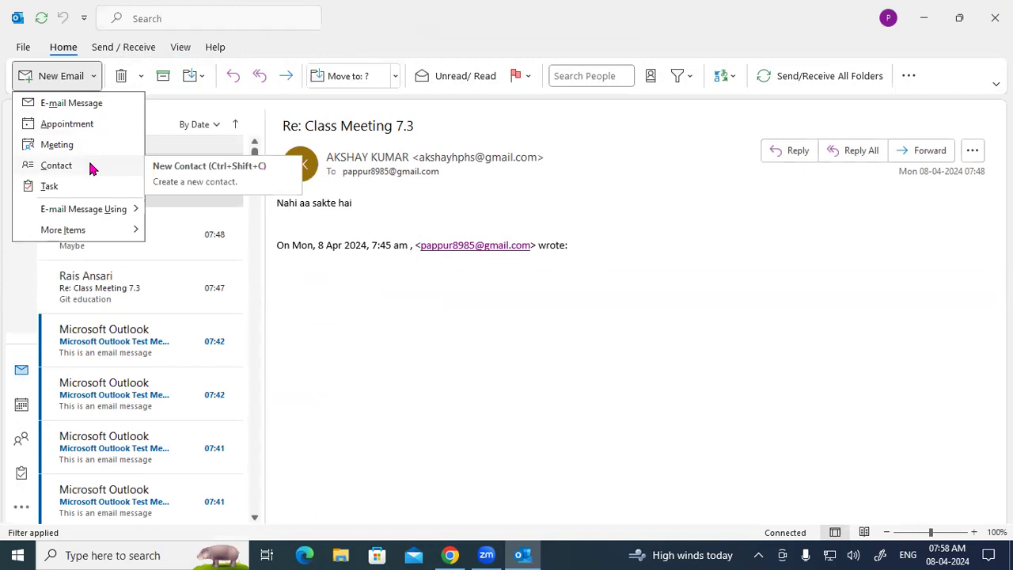
{"action": "left_click", "coordinate": [89, 166]}
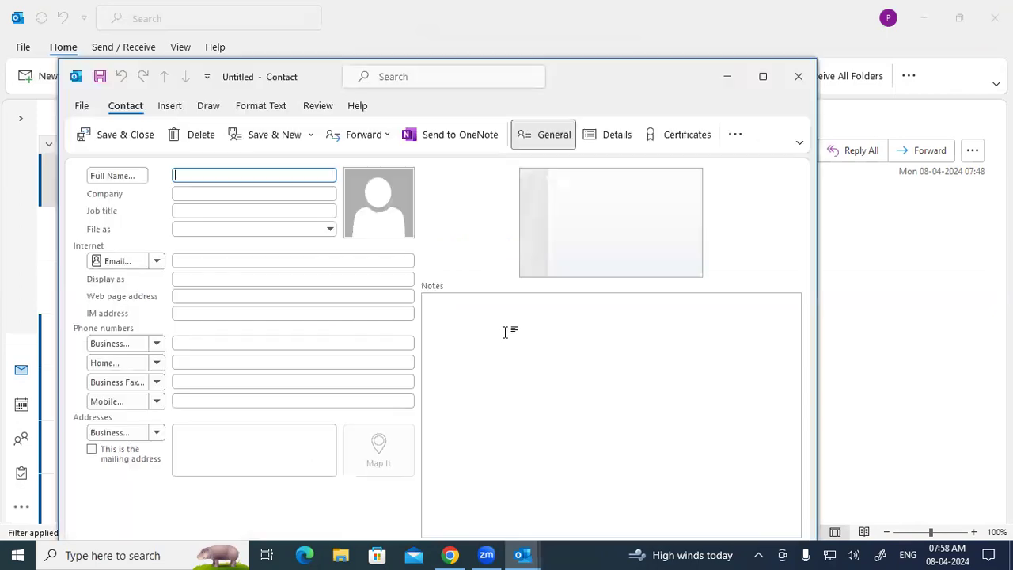
{"action": "left_click", "coordinate": [793, 77]}
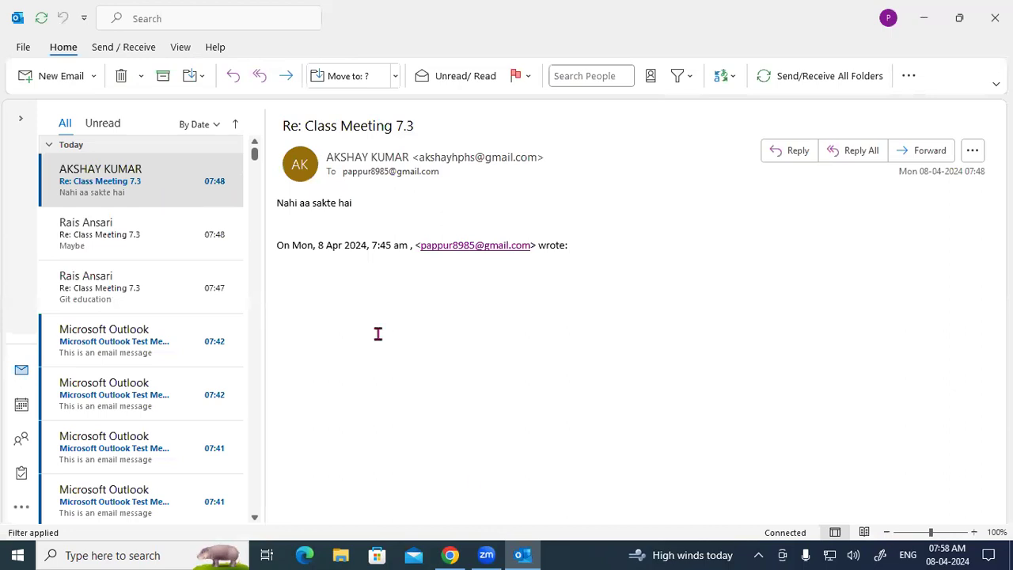
{"action": "left_click", "coordinate": [691, 553]}
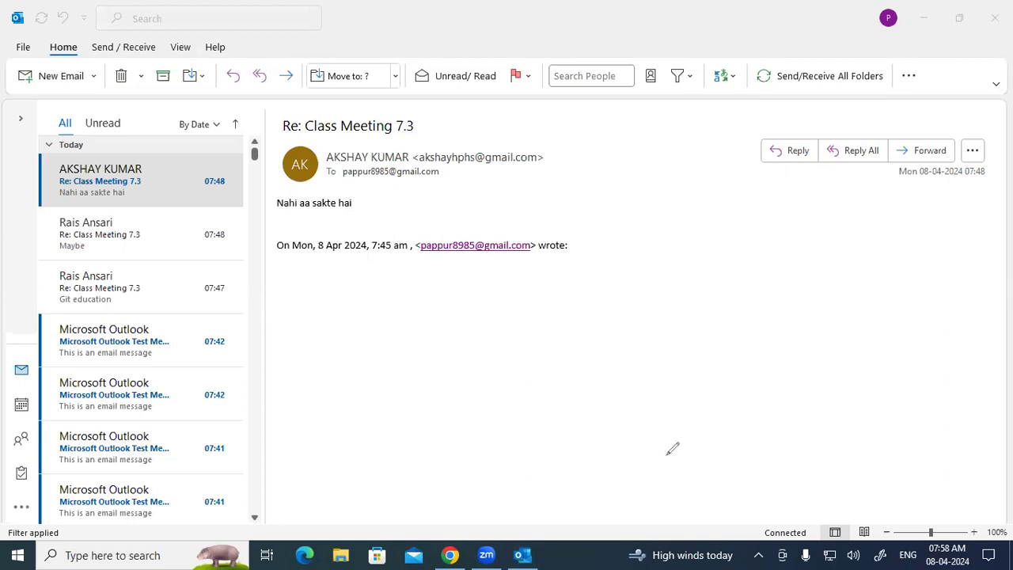
Step: Handwrite 'Sale', 'Ma', 10 and 20 in red ink across the inbox message
{"action": "mouse_move", "coordinate": [666, 134]}
{"action": "left_mouse_down"}
{"action": "mouse_move", "coordinate": [671, 176]}
{"action": "mouse_move", "coordinate": [704, 119]}
{"action": "mouse_move", "coordinate": [738, 113]}
{"action": "left_mouse_up"}
{"action": "mouse_move", "coordinate": [749, 165]}
{"action": "left_mouse_down"}
{"action": "mouse_move", "coordinate": [758, 188]}
{"action": "mouse_move", "coordinate": [745, 203]}
{"action": "left_mouse_up"}
{"action": "mouse_move", "coordinate": [767, 163]}
{"action": "left_mouse_down"}
{"action": "mouse_move", "coordinate": [761, 179]}
{"action": "mouse_move", "coordinate": [781, 155]}
{"action": "mouse_move", "coordinate": [760, 169]}
{"action": "left_mouse_up"}
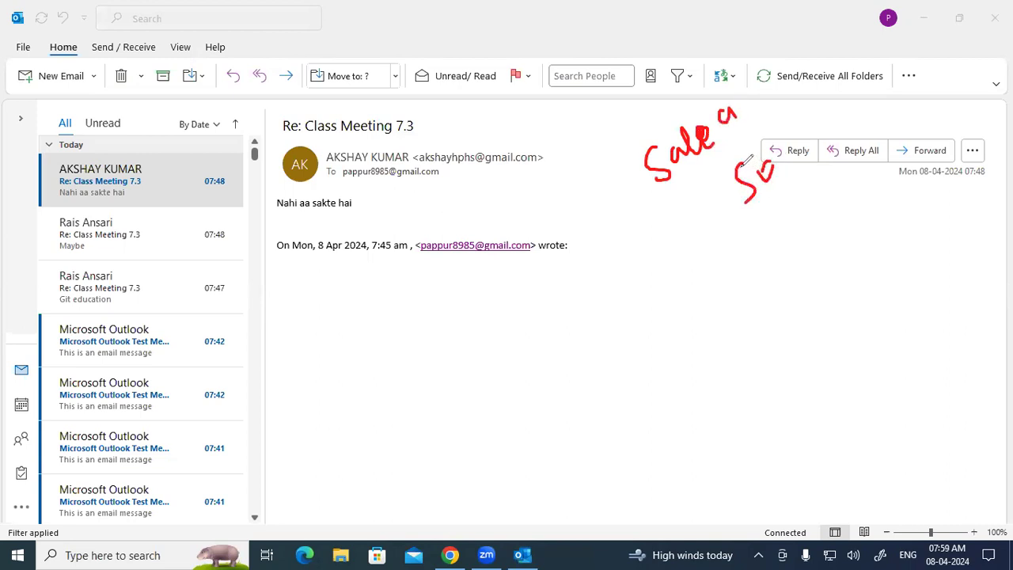
{"action": "mouse_move", "coordinate": [263, 336]}
{"action": "left_mouse_down"}
{"action": "mouse_move", "coordinate": [316, 266]}
{"action": "mouse_move", "coordinate": [342, 305]}
{"action": "mouse_move", "coordinate": [312, 264]}
{"action": "left_mouse_up"}
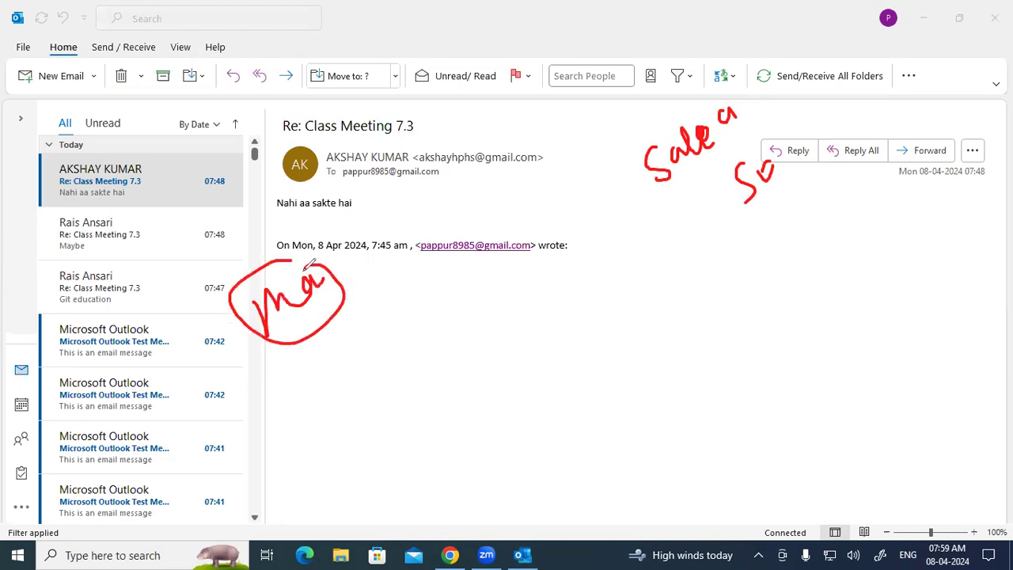
{"action": "mouse_move", "coordinate": [312, 49]}
{"action": "left_mouse_down"}
{"action": "mouse_move", "coordinate": [321, 78]}
{"action": "mouse_move", "coordinate": [338, 43]}
{"action": "mouse_move", "coordinate": [324, 32]}
{"action": "mouse_move", "coordinate": [310, 44]}
{"action": "left_mouse_up"}
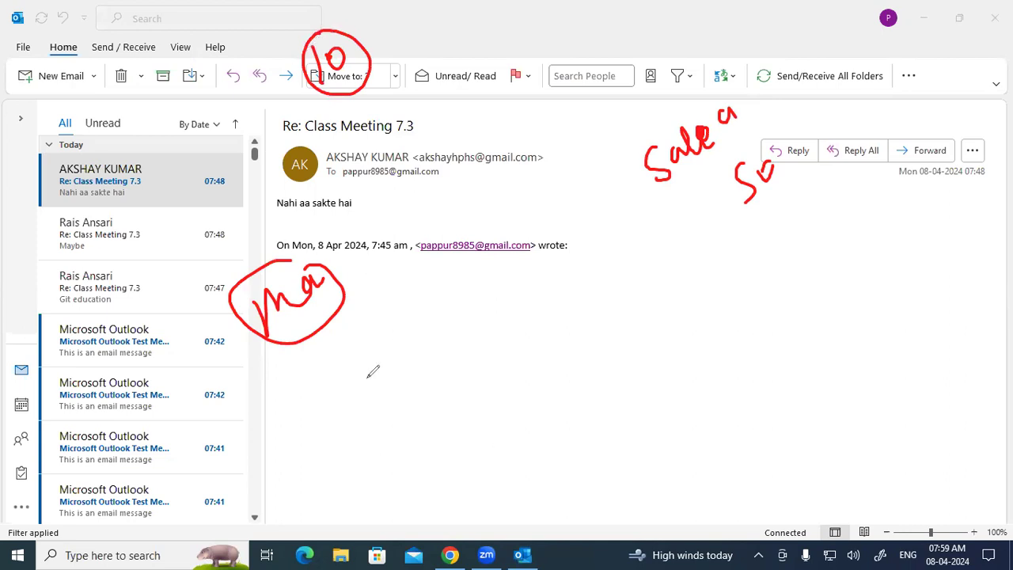
{"action": "left_click_drag", "start_coordinate": [448, 383], "coordinate": [478, 419]}
{"action": "mouse_move", "coordinate": [490, 367]}
{"action": "left_mouse_down"}
{"action": "mouse_move", "coordinate": [463, 355]}
{"action": "mouse_move", "coordinate": [495, 348]}
{"action": "left_mouse_up"}
Step: Circle the handwritten notes, add 'Con', clear the ink, and open the New Email list
{"action": "mouse_move", "coordinate": [336, 95]}
{"action": "left_mouse_down"}
{"action": "mouse_move", "coordinate": [424, 251]}
{"action": "mouse_move", "coordinate": [475, 298]}
{"action": "mouse_move", "coordinate": [604, 178]}
{"action": "mouse_move", "coordinate": [610, 195]}
{"action": "left_mouse_up"}
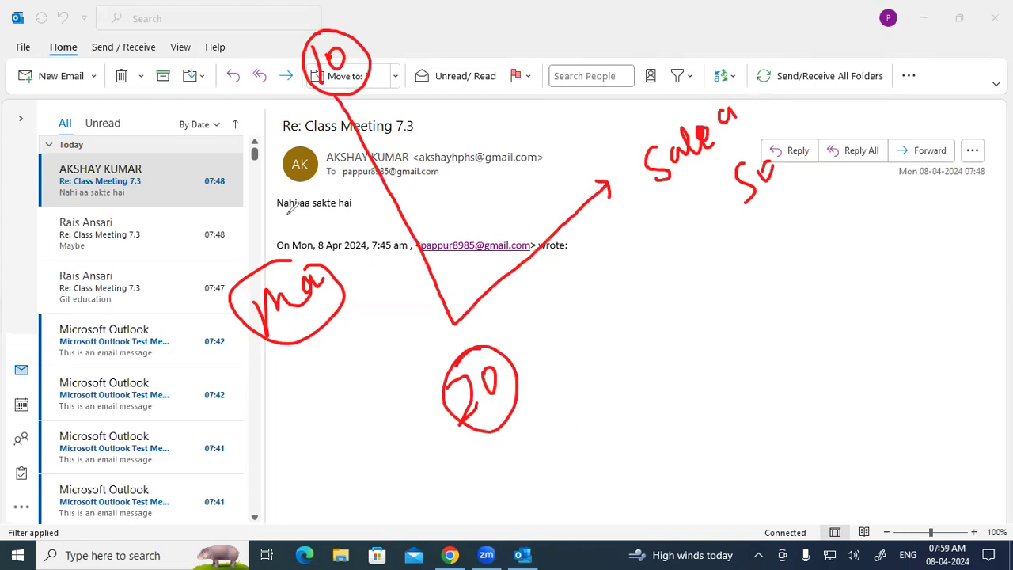
{"action": "mouse_move", "coordinate": [366, 87]}
{"action": "left_mouse_down"}
{"action": "mouse_move", "coordinate": [342, 32]}
{"action": "mouse_move", "coordinate": [313, 61]}
{"action": "left_mouse_up"}
{"action": "mouse_move", "coordinate": [453, 371]}
{"action": "left_mouse_down"}
{"action": "mouse_move", "coordinate": [456, 396]}
{"action": "mouse_move", "coordinate": [531, 405]}
{"action": "left_mouse_up"}
{"action": "left_click_drag", "start_coordinate": [519, 345], "coordinate": [532, 407]}
{"action": "mouse_move", "coordinate": [716, 72]}
{"action": "left_mouse_down"}
{"action": "mouse_move", "coordinate": [658, 227]}
{"action": "mouse_move", "coordinate": [791, 120]}
{"action": "mouse_move", "coordinate": [701, 77]}
{"action": "left_mouse_up"}
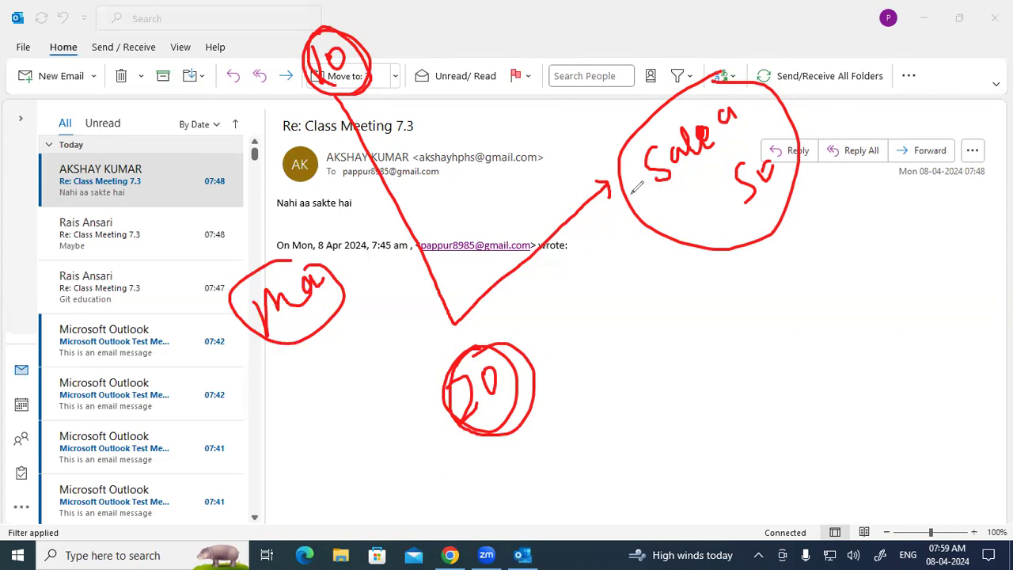
{"action": "mouse_move", "coordinate": [634, 299]}
{"action": "left_mouse_down"}
{"action": "mouse_move", "coordinate": [646, 307]}
{"action": "mouse_move", "coordinate": [700, 285]}
{"action": "mouse_move", "coordinate": [690, 266]}
{"action": "mouse_move", "coordinate": [720, 255]}
{"action": "mouse_move", "coordinate": [755, 265]}
{"action": "mouse_move", "coordinate": [679, 314]}
{"action": "left_mouse_up"}
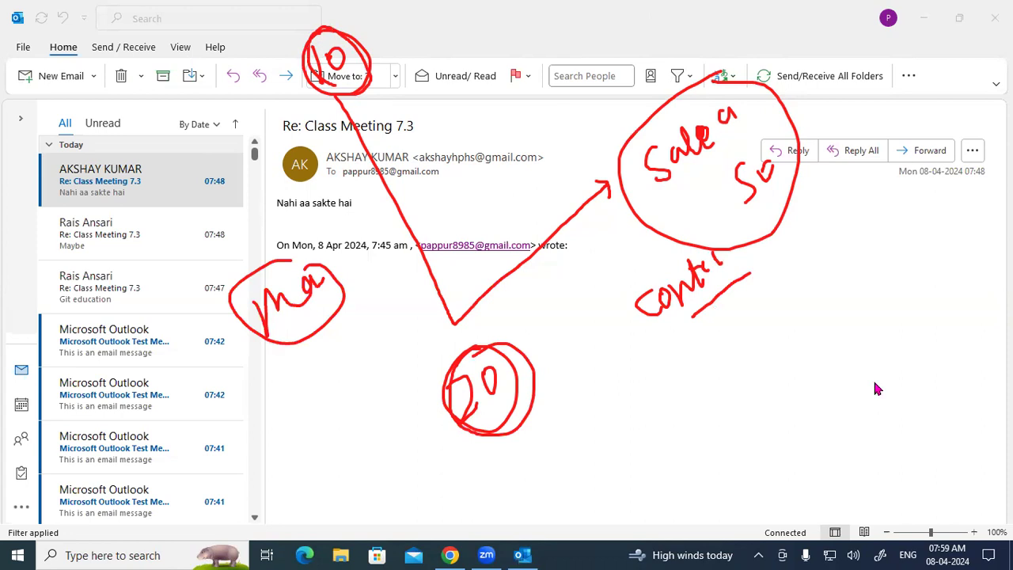
{"action": "key", "text": "Escape"}
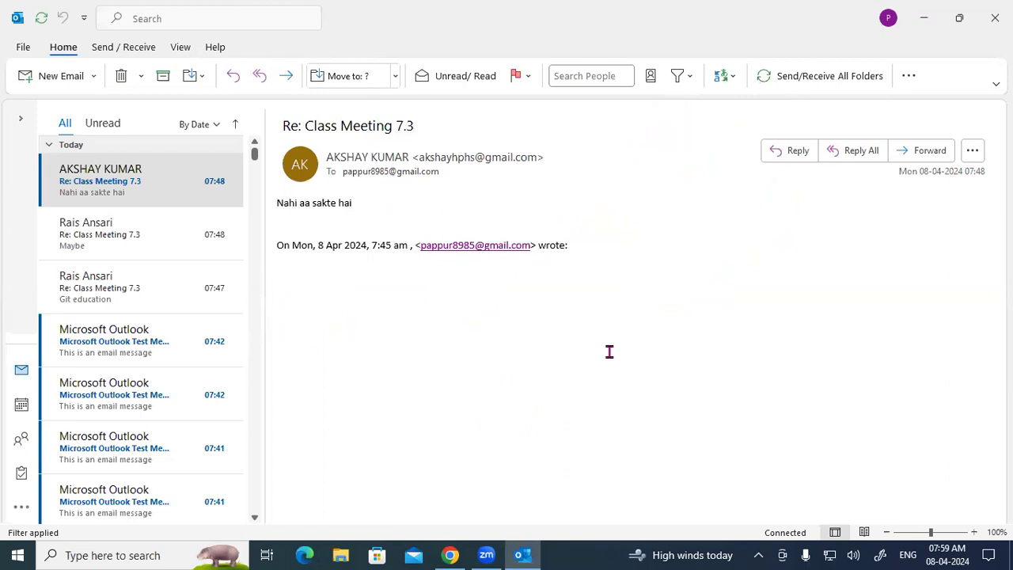
{"action": "left_click", "coordinate": [95, 76]}
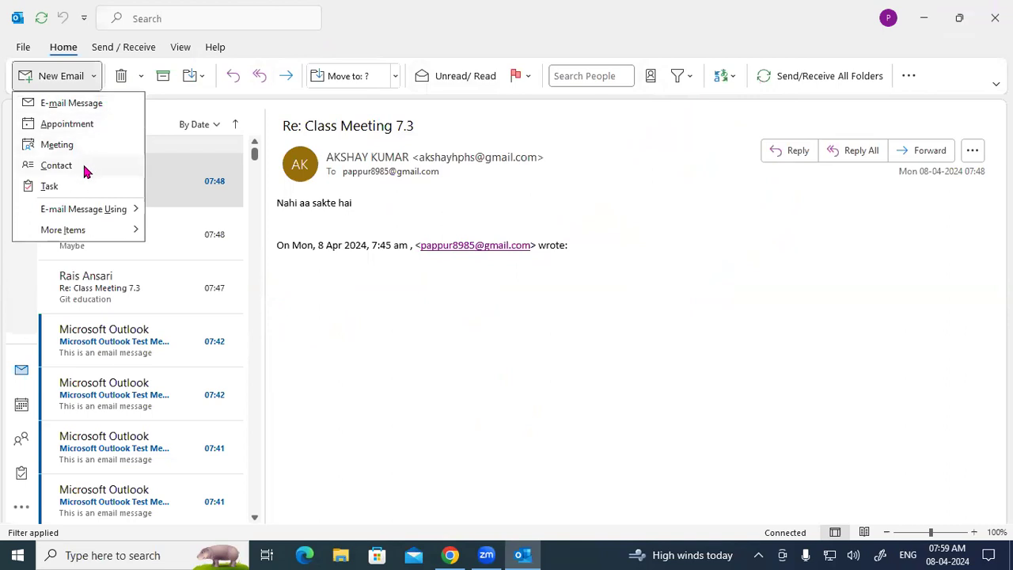